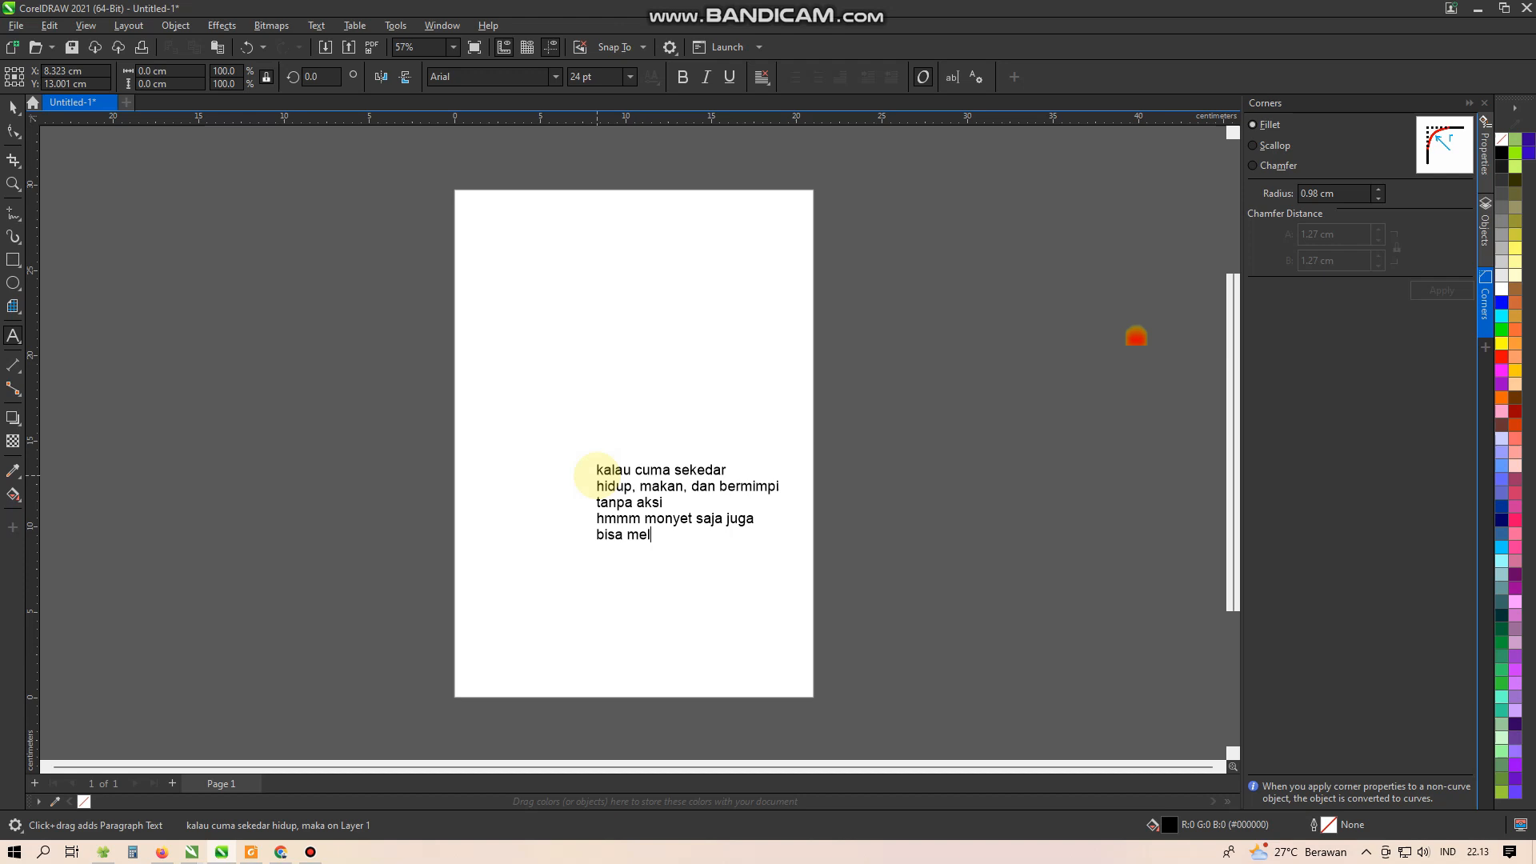
# - Complete the quote's last line as "bisa melakukannya" and centre-align the text block higher on the page
pyautogui.write('akukannya')
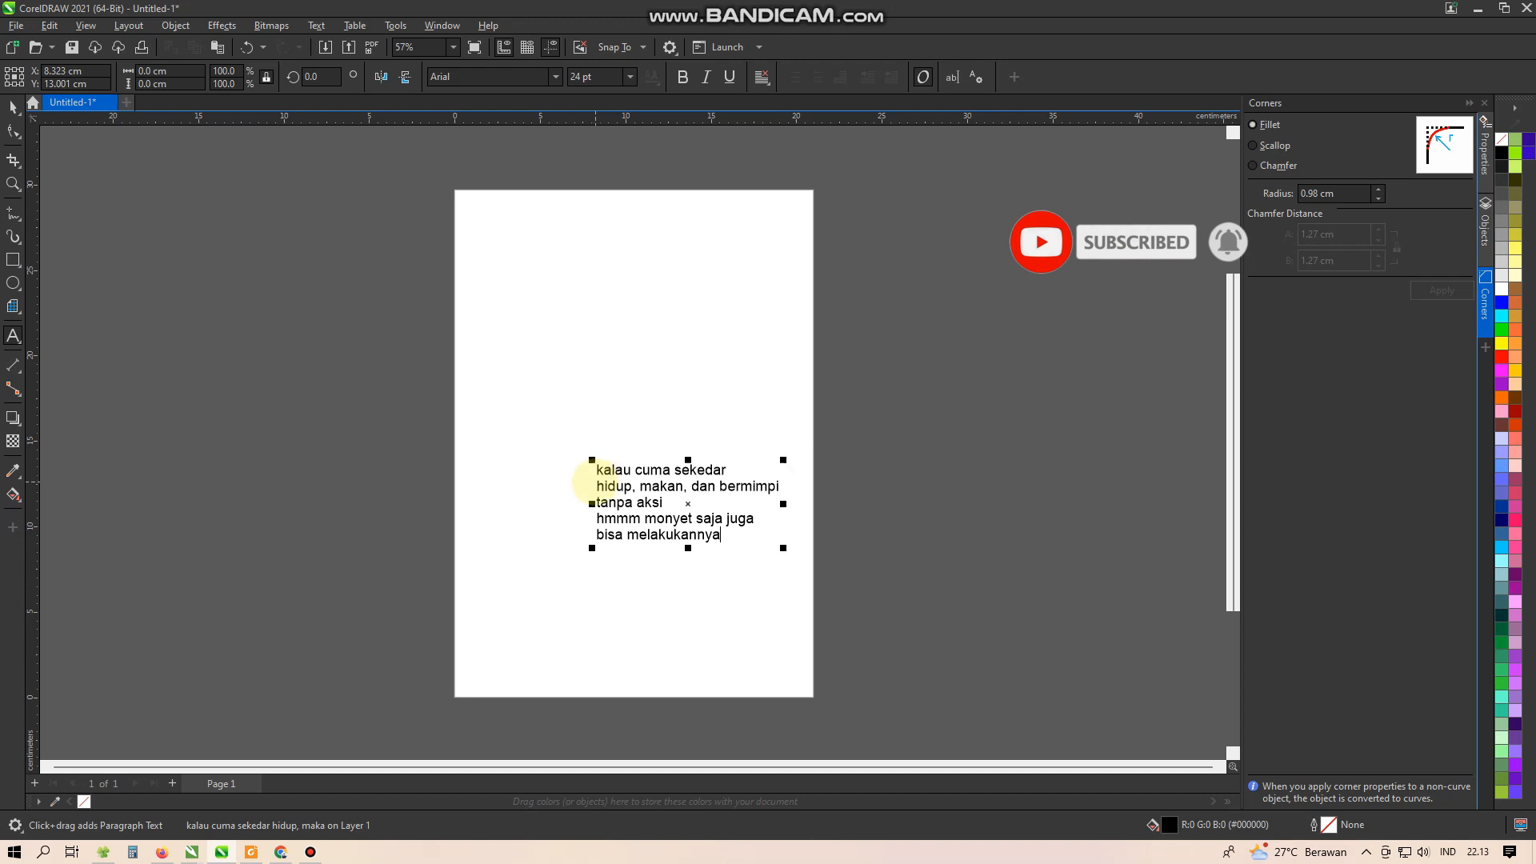
pyautogui.click(13, 106)
pyautogui.moveTo(754, 489); pyautogui.dragTo(703, 378)
pyautogui.click(762, 77)
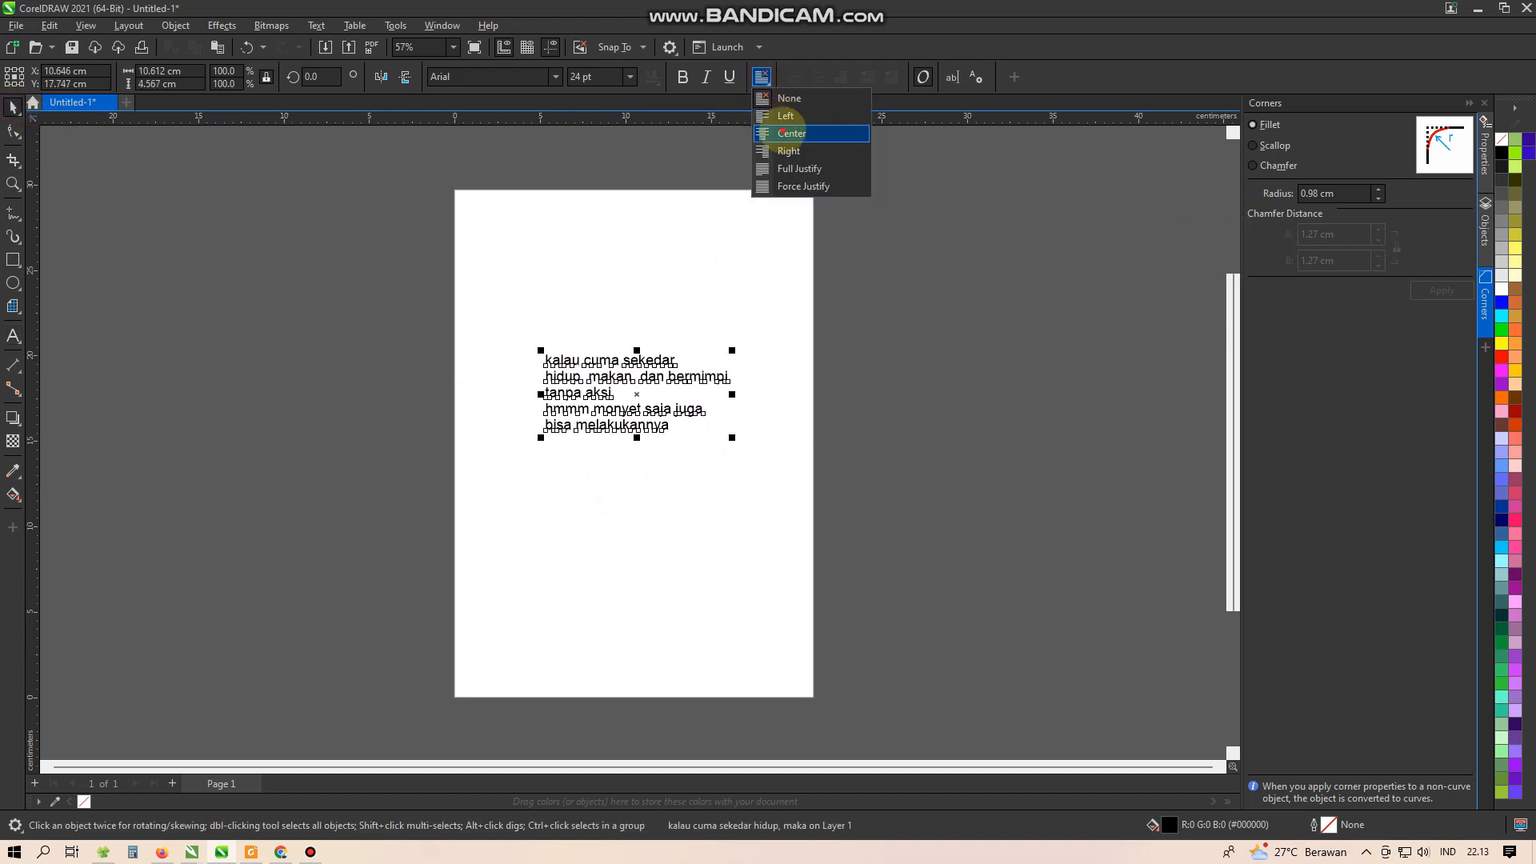
pyautogui.click(782, 132)
# - Change the whole quote to uppercase letters
pyautogui.doubleClick(690, 373)
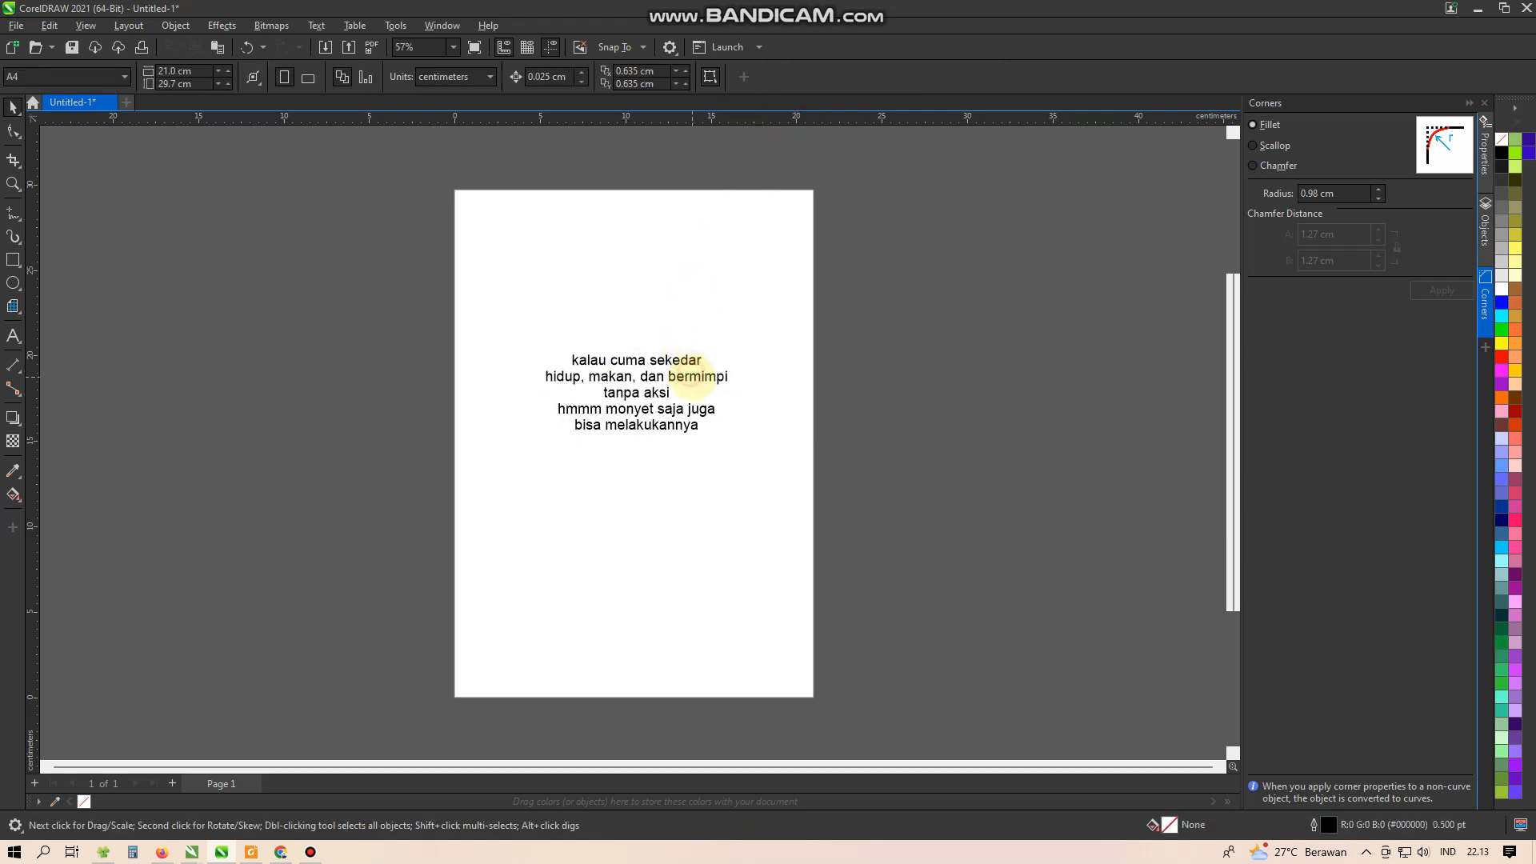
pyautogui.hotkey('ctrl', 'a')
pyautogui.hotkey('shift', 'F3')
pyautogui.click(720, 399)
pyautogui.click(737, 475)
pyautogui.click(13, 107)
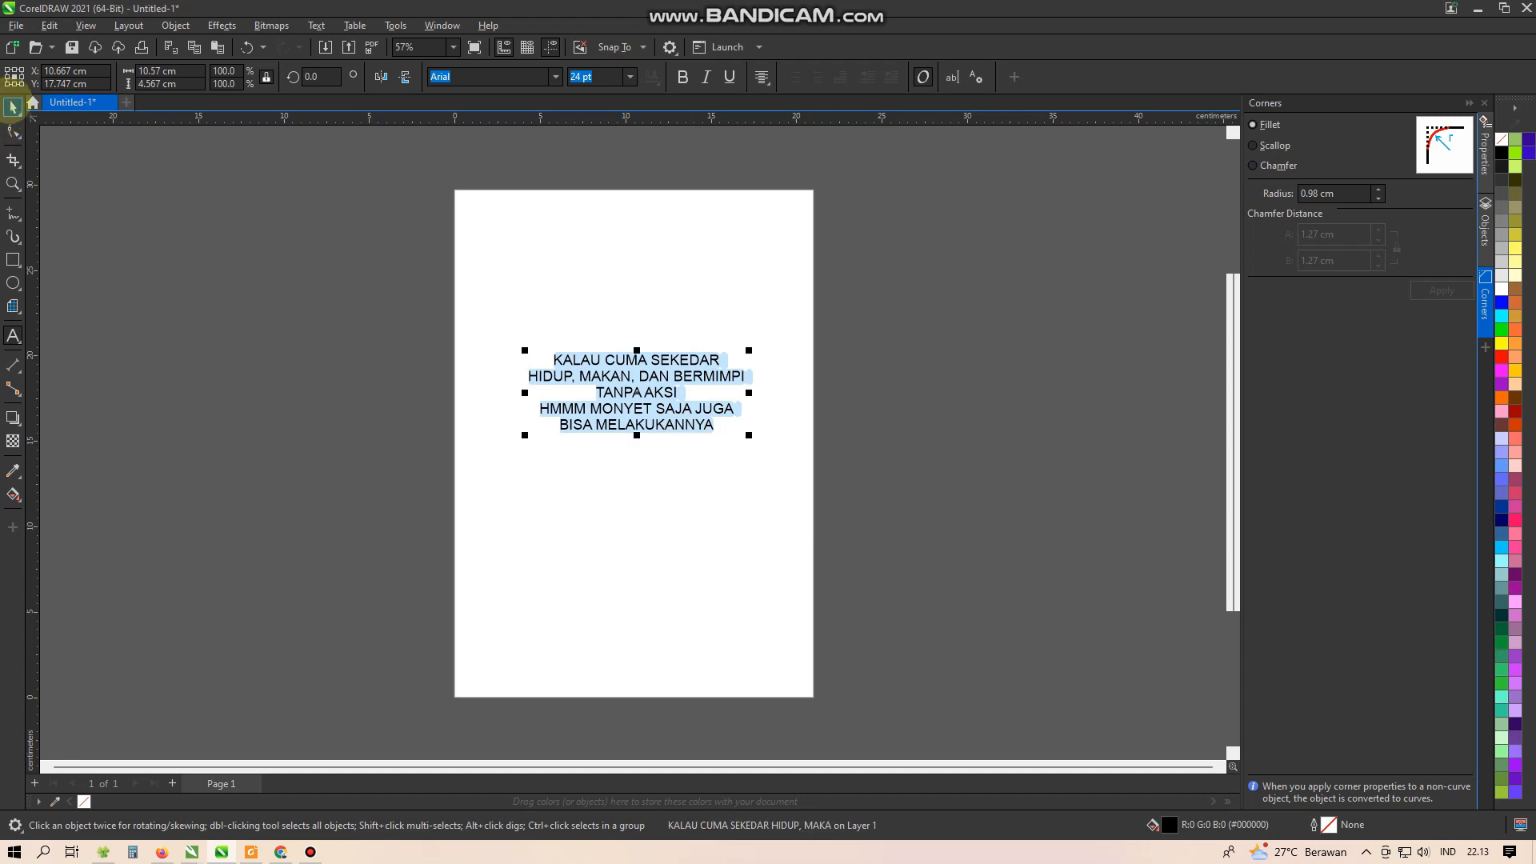
pyautogui.click(623, 327)
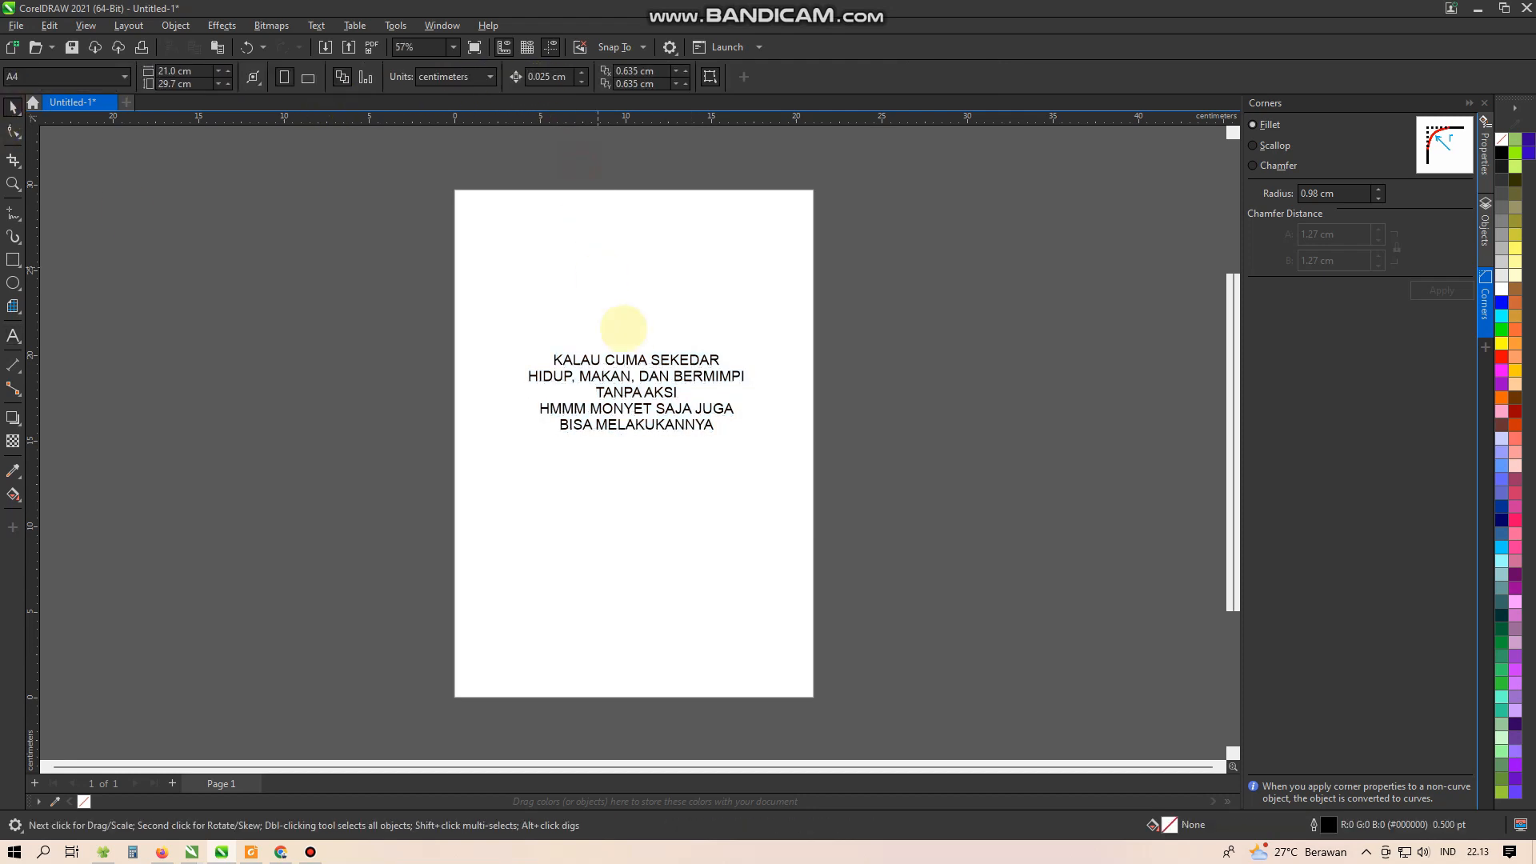
# - Set the quote's font to Gilroy-BlackItalic
pyautogui.click(648, 358)
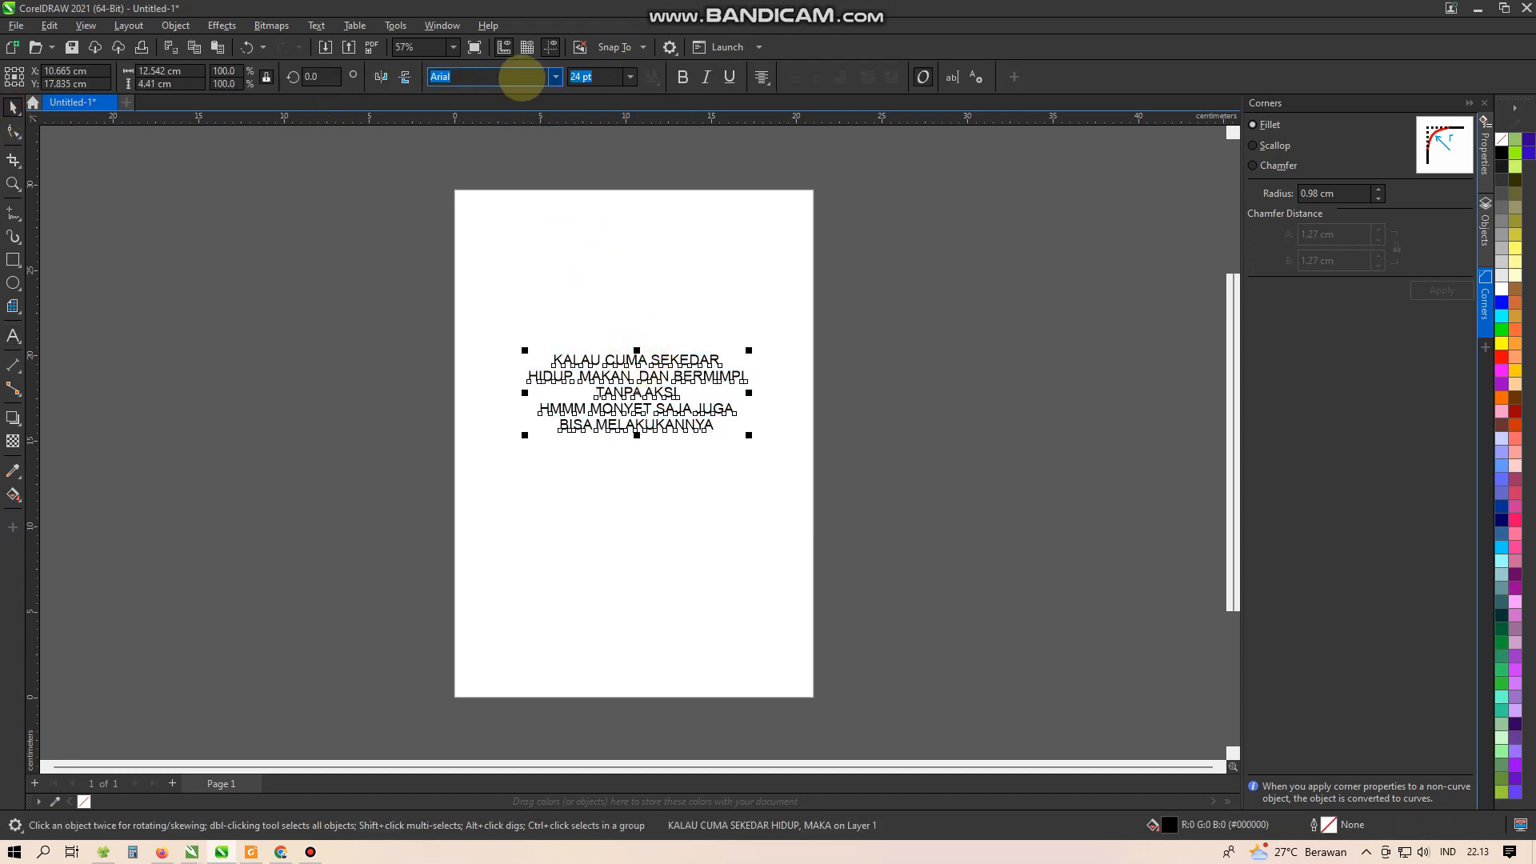
pyautogui.click(497, 78)
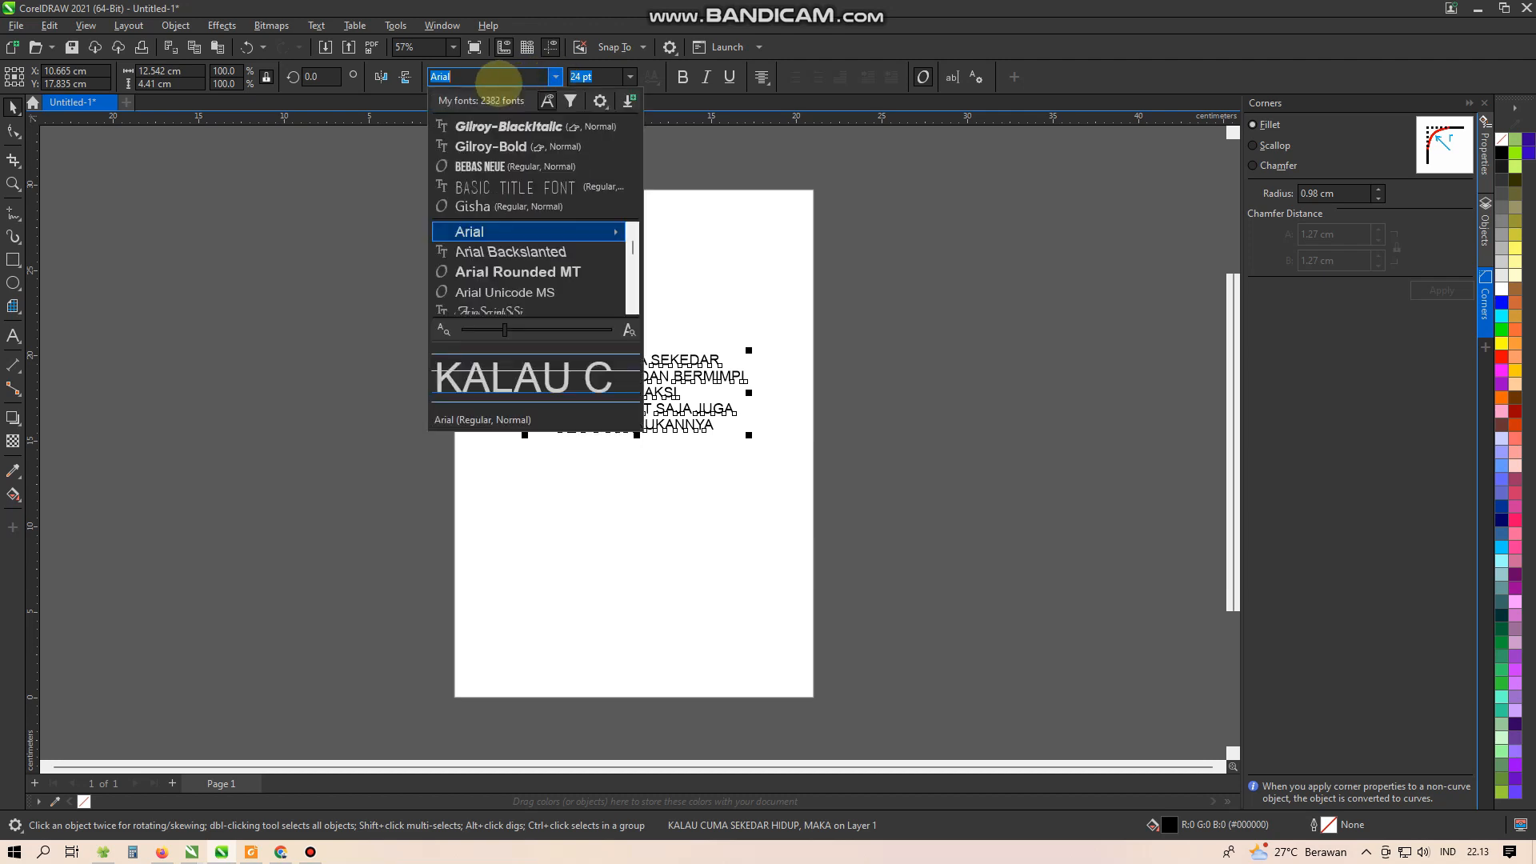
pyautogui.click(507, 126)
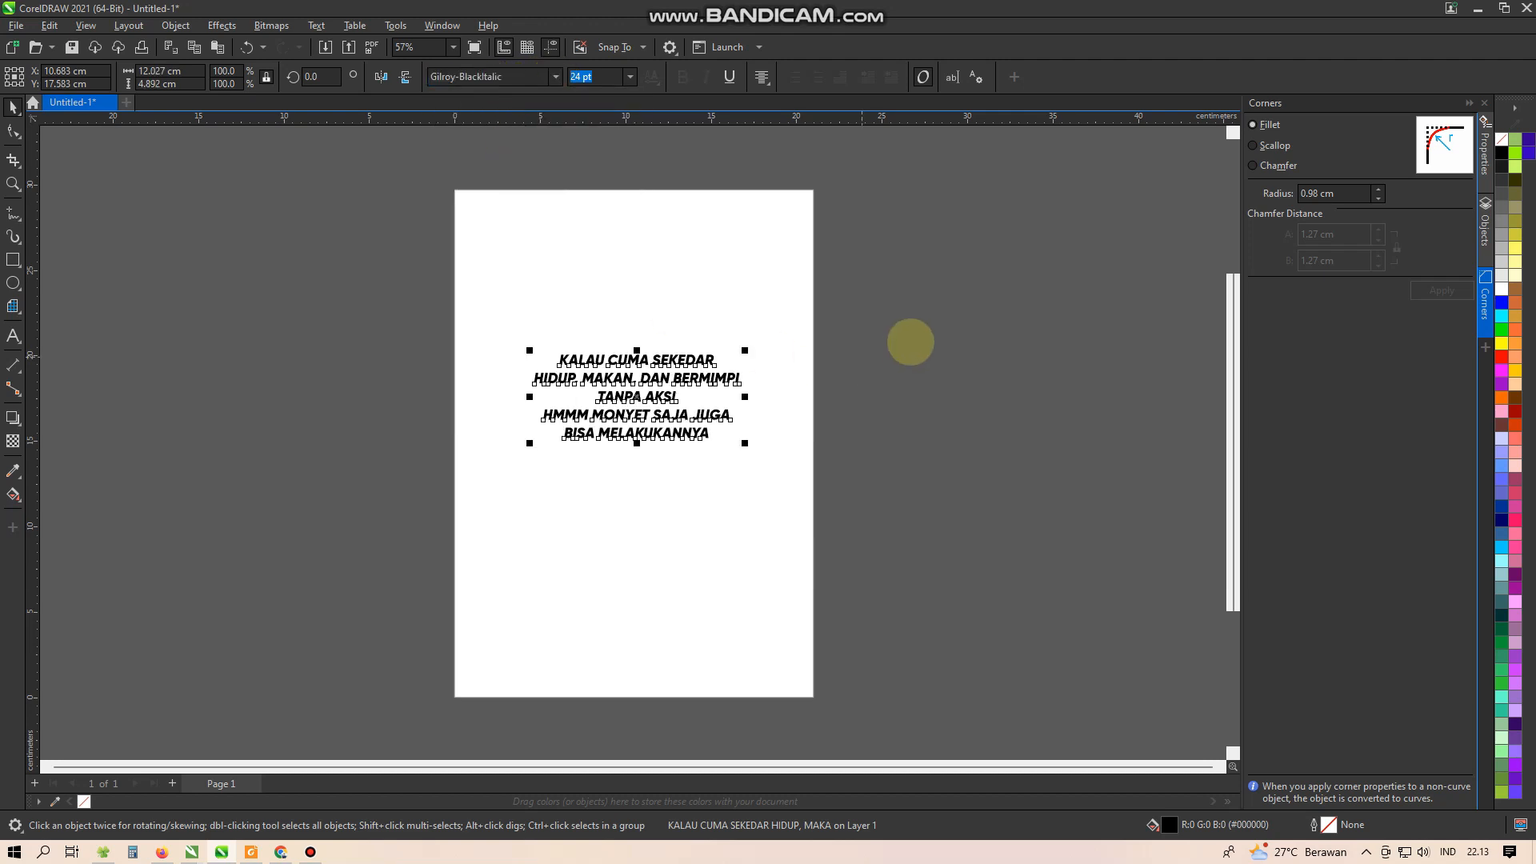
# - Break the quote's second line before "BERMIMPI" and join that word with the "TANPA AKSI" line
pyautogui.doubleClick(662, 396)
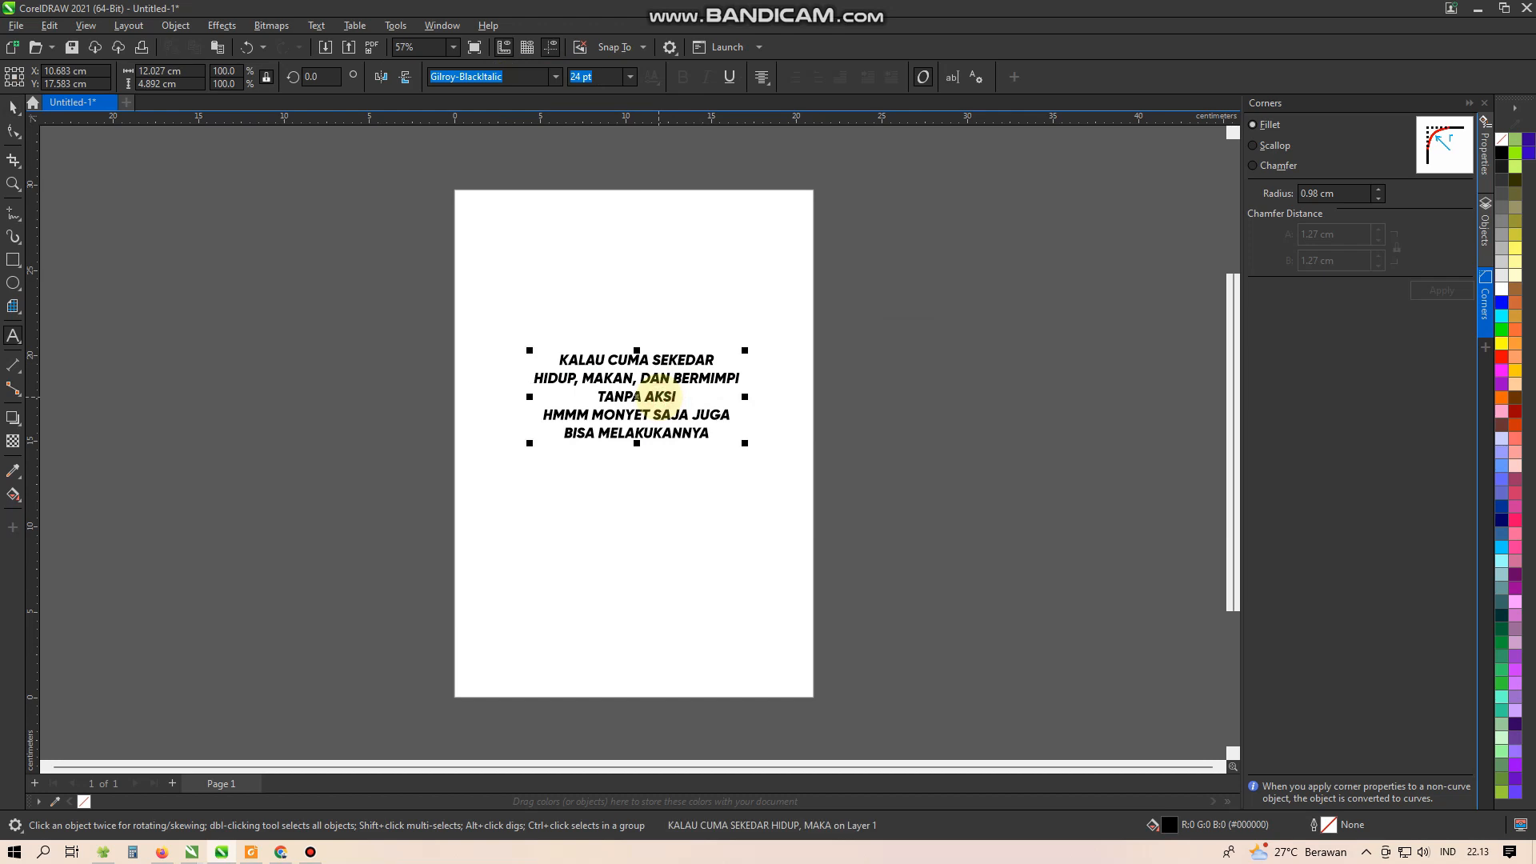
pyautogui.scroll(1, 663, 397)
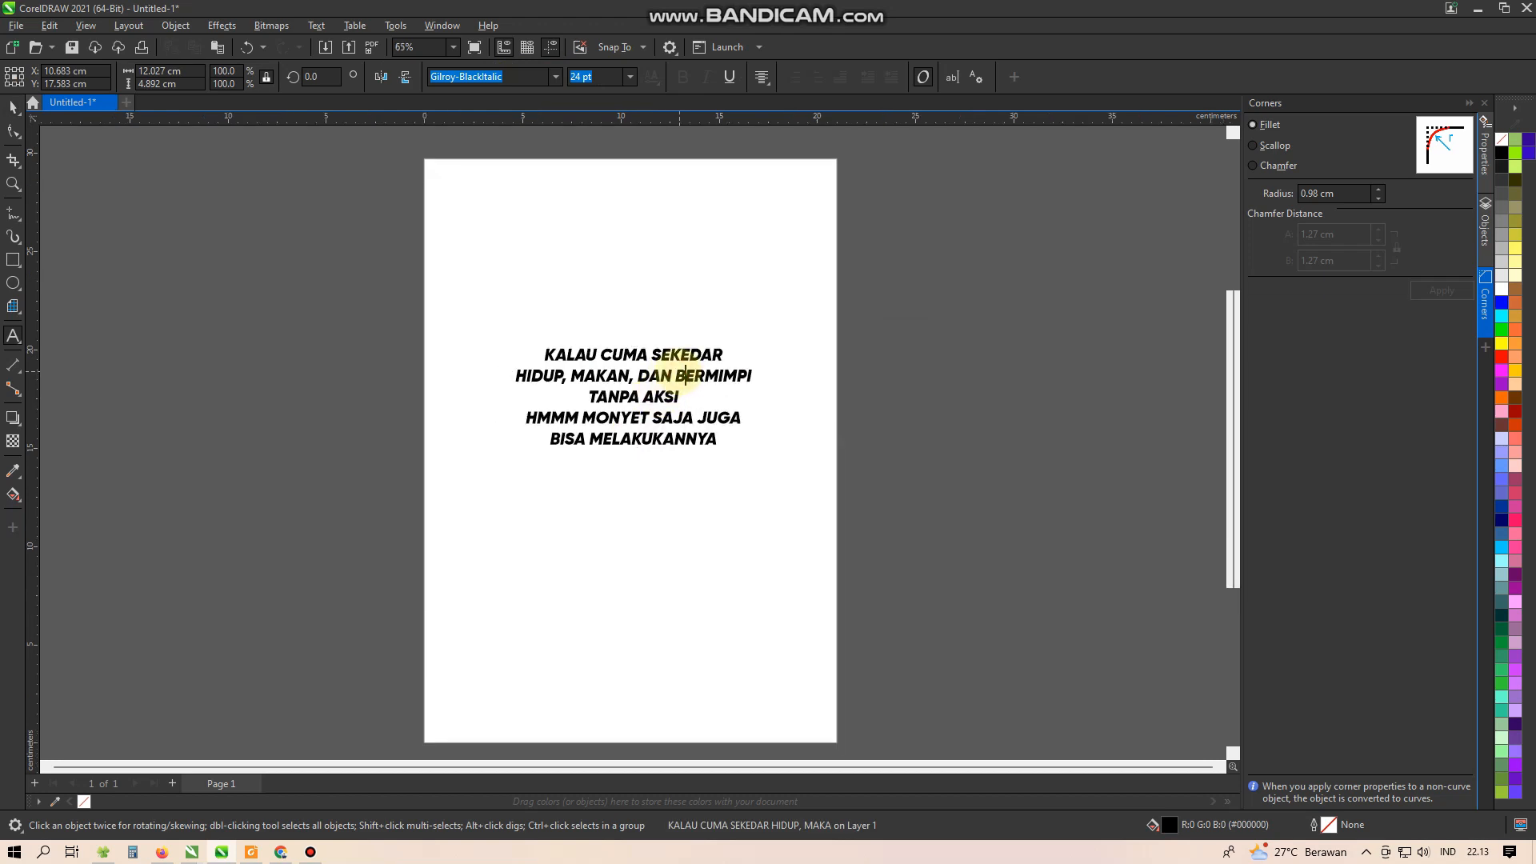
pyautogui.press('Return')
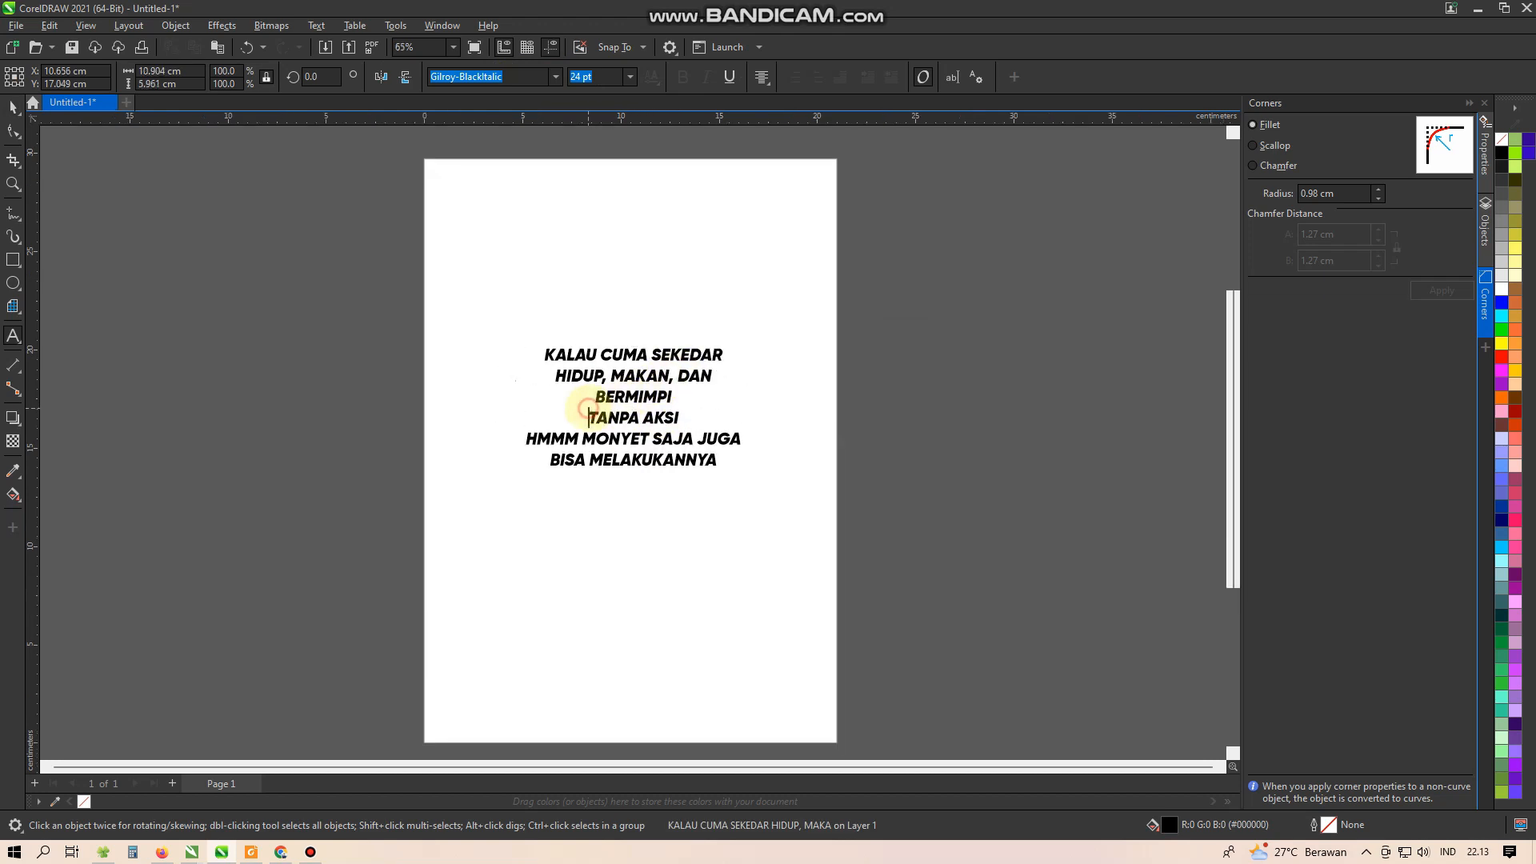
pyautogui.press('BackSpace')
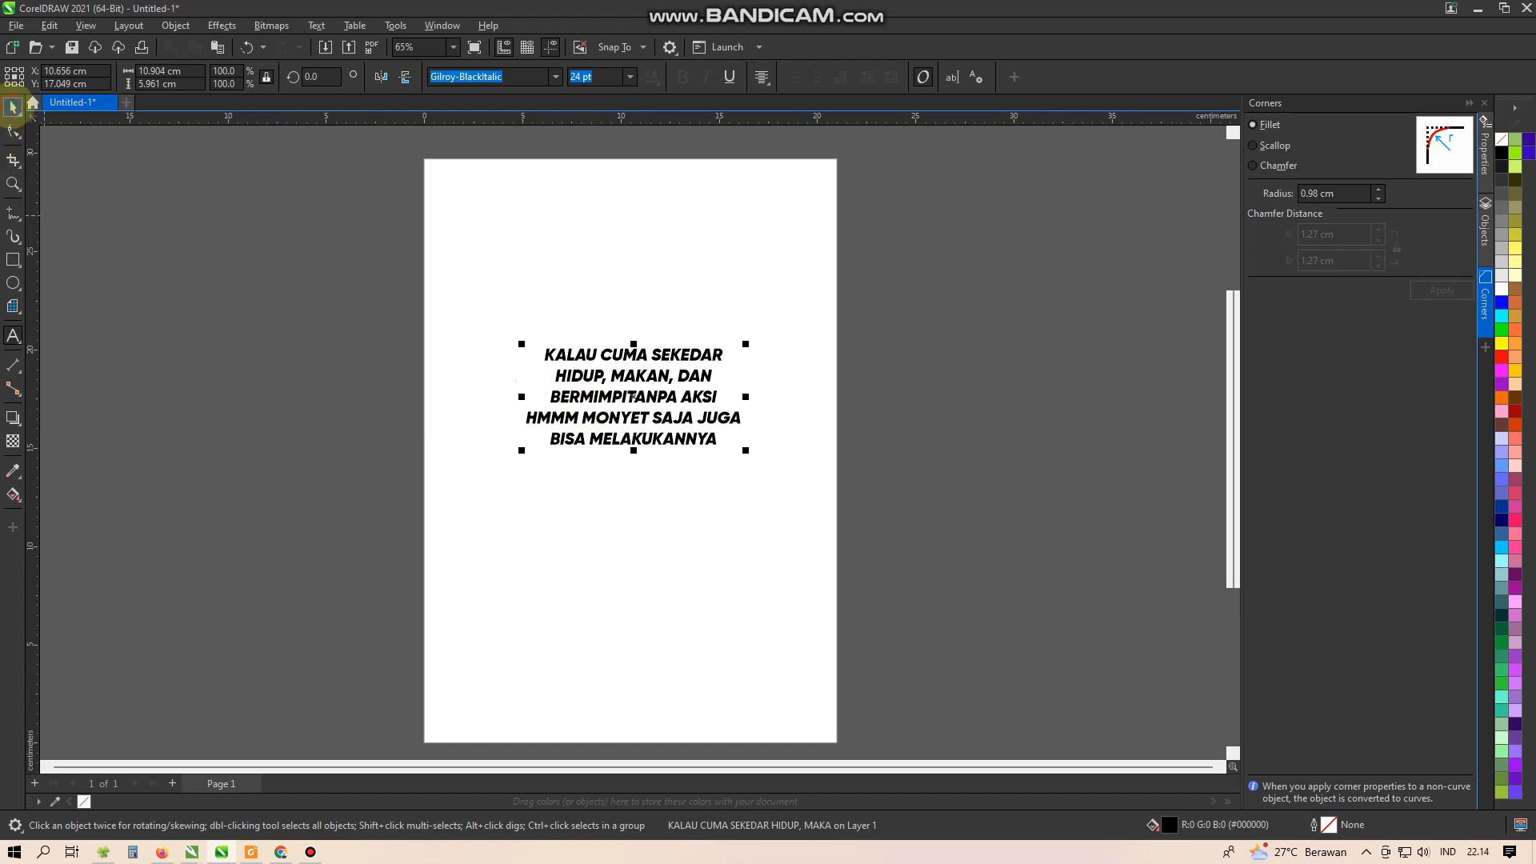
pyautogui.click(559, 320)
pyautogui.click(615, 346)
# - Switch to Chrome and search Google Images for "monkey wallpaper"
pyautogui.moveTo(856, 8)
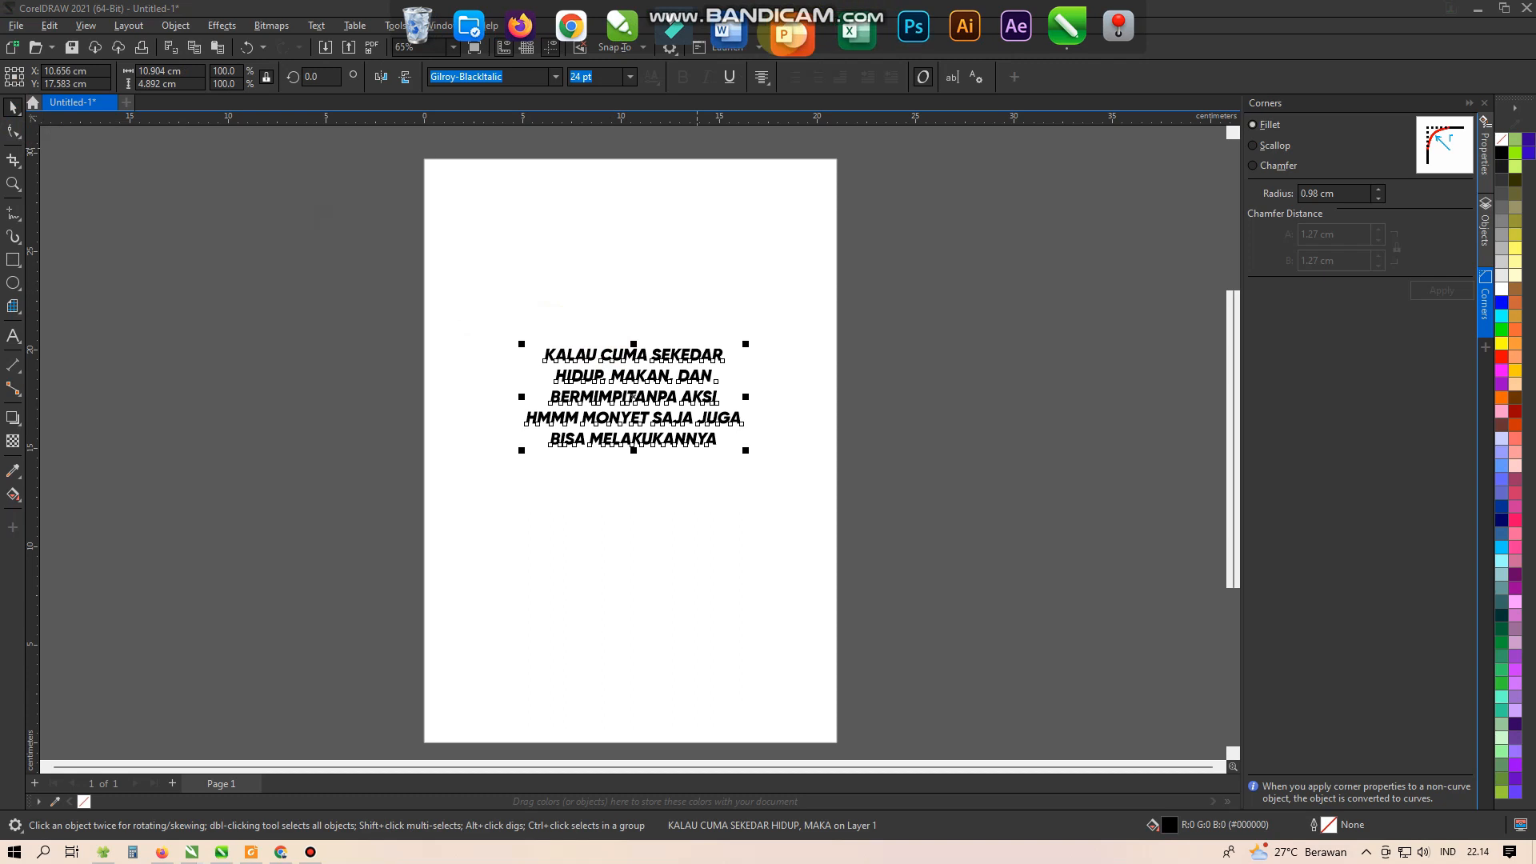
pyautogui.click(579, 32)
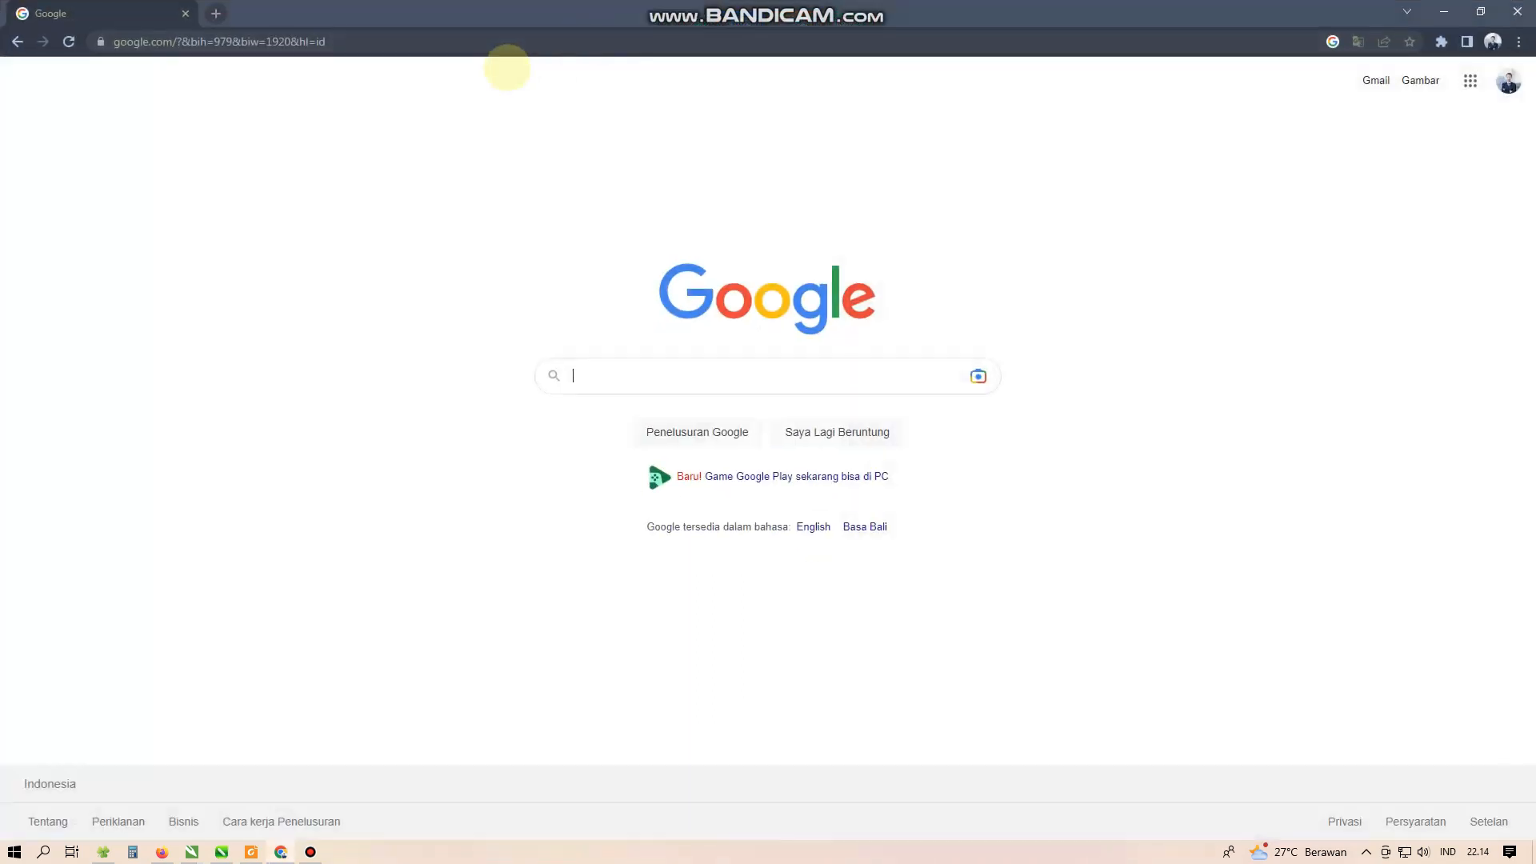
pyautogui.click(368, 40)
pyautogui.click(640, 386)
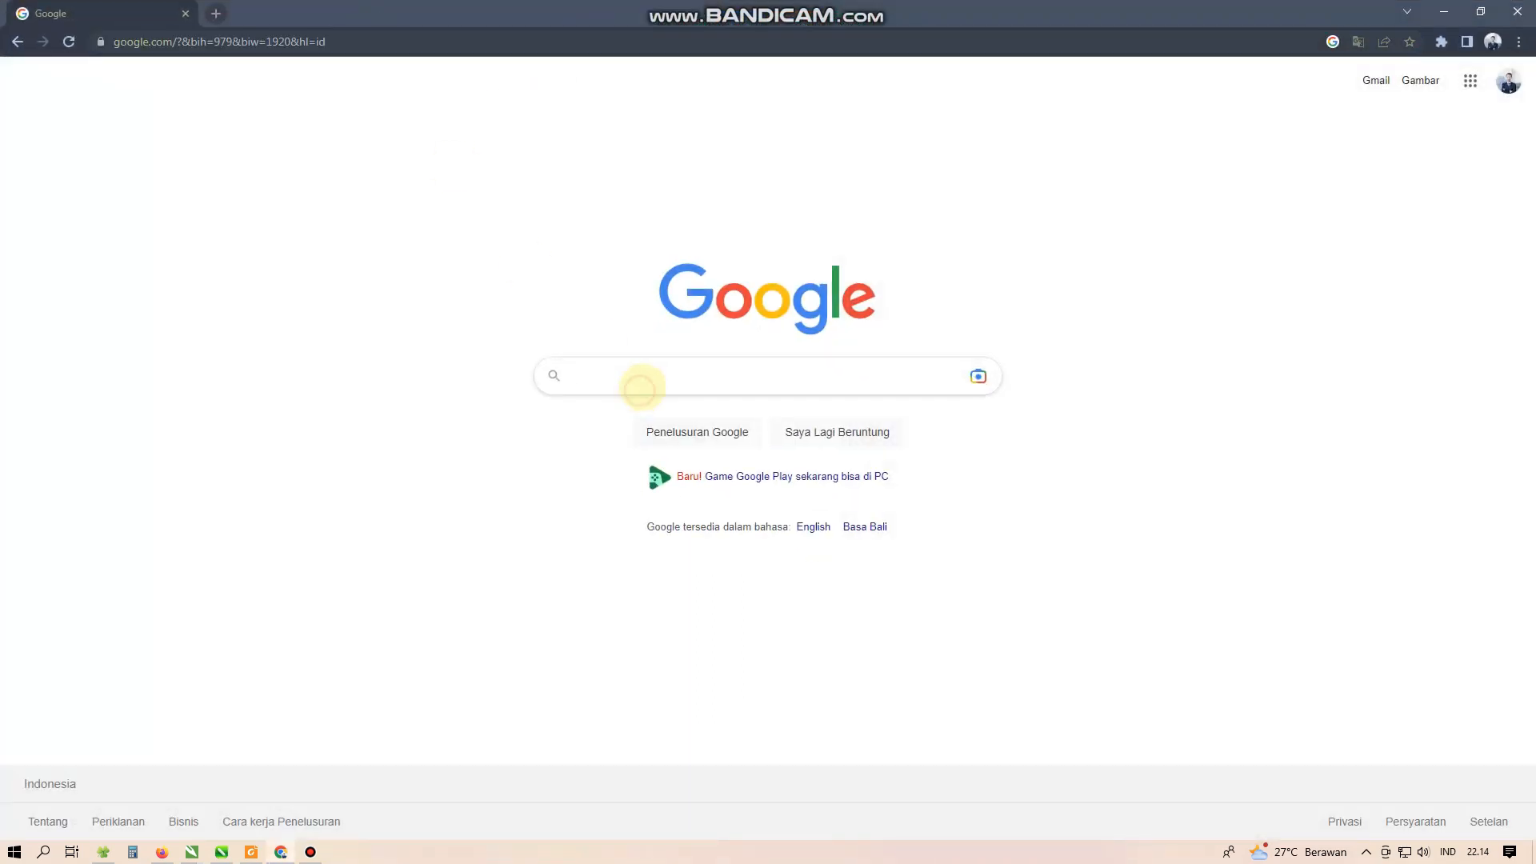
pyautogui.write('moneky')
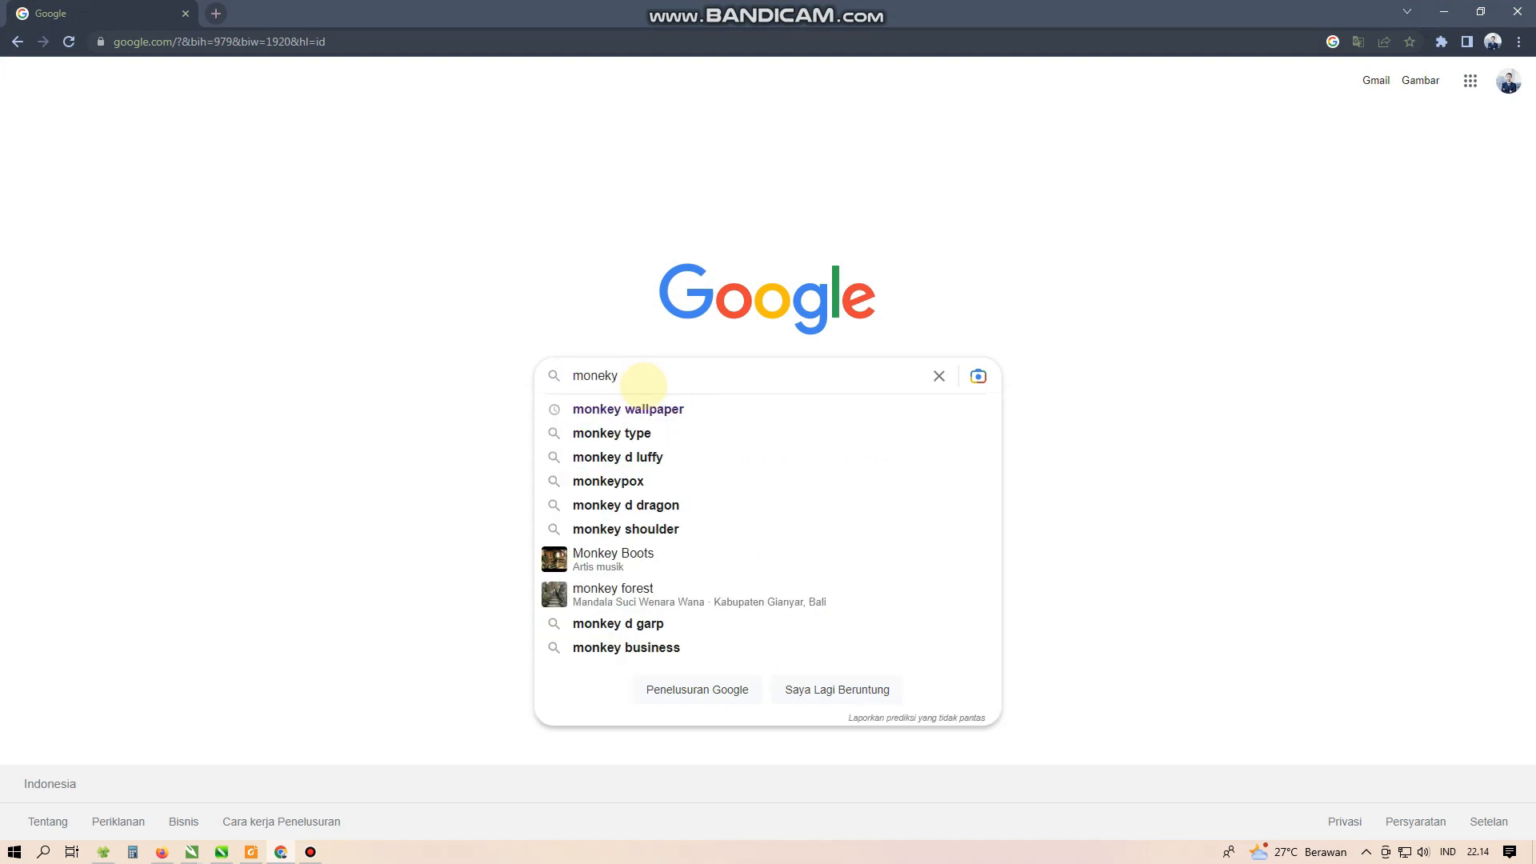
pyautogui.click(648, 406)
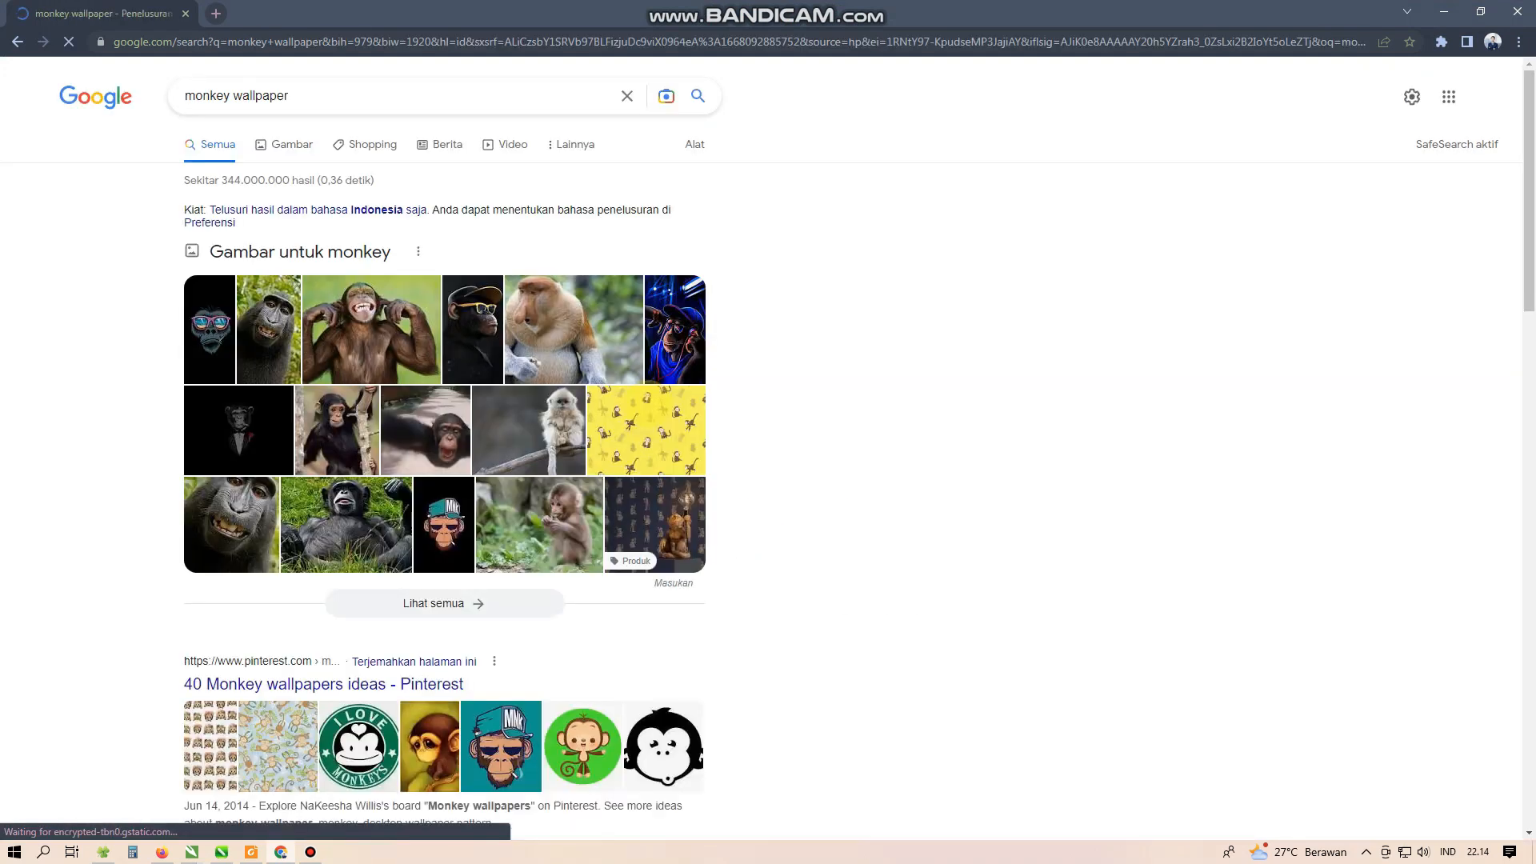
pyautogui.click(292, 137)
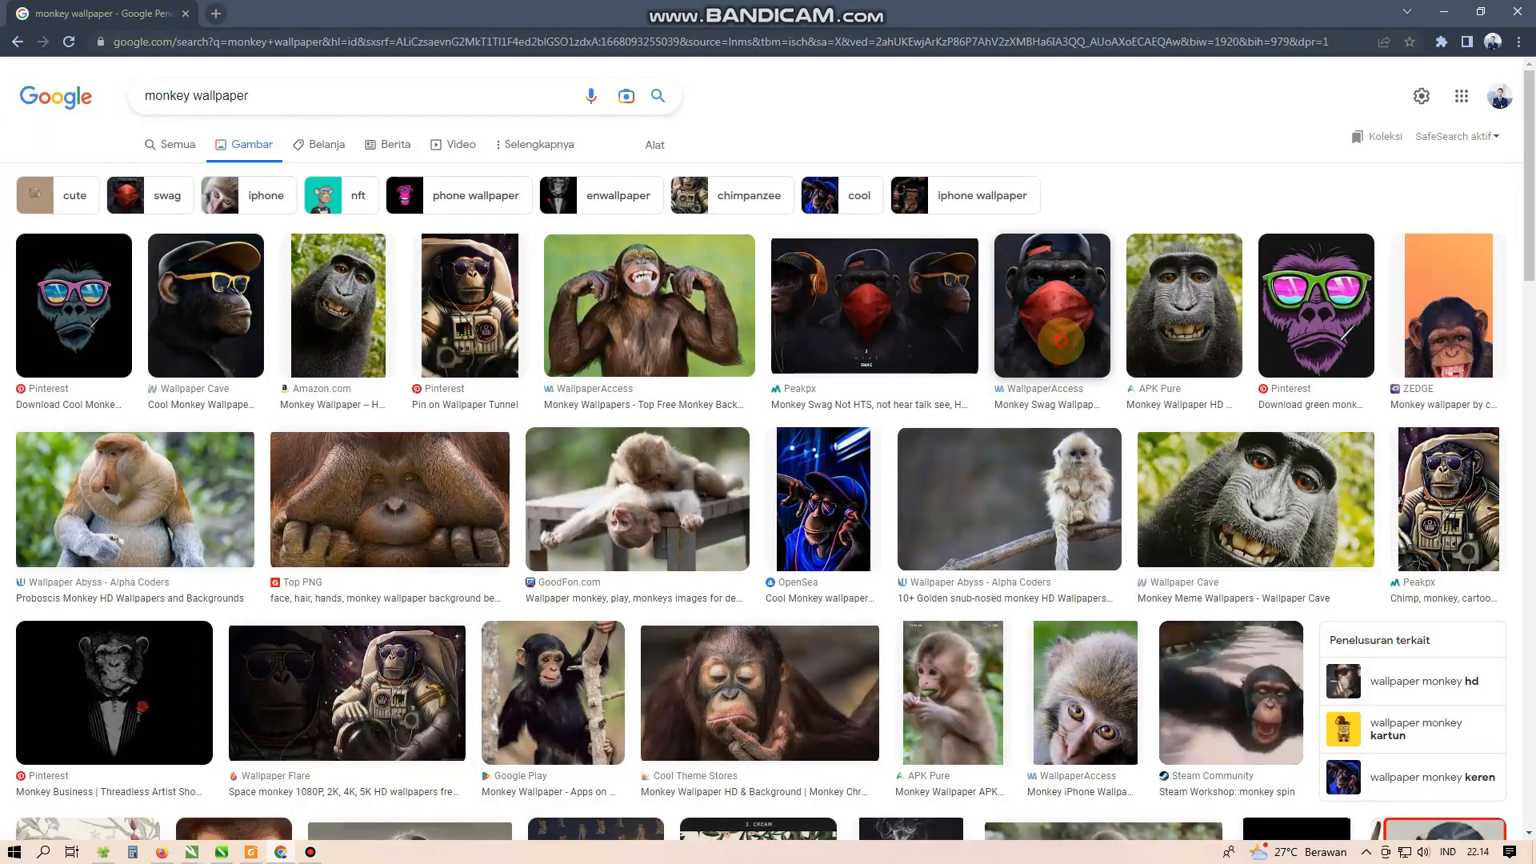
# - Find the "Funny Monkeys" photo of the chimpanzee lying on a rope and copy the image
pyautogui.click(1068, 340)
pyautogui.scroll(-10, 1073, 340)
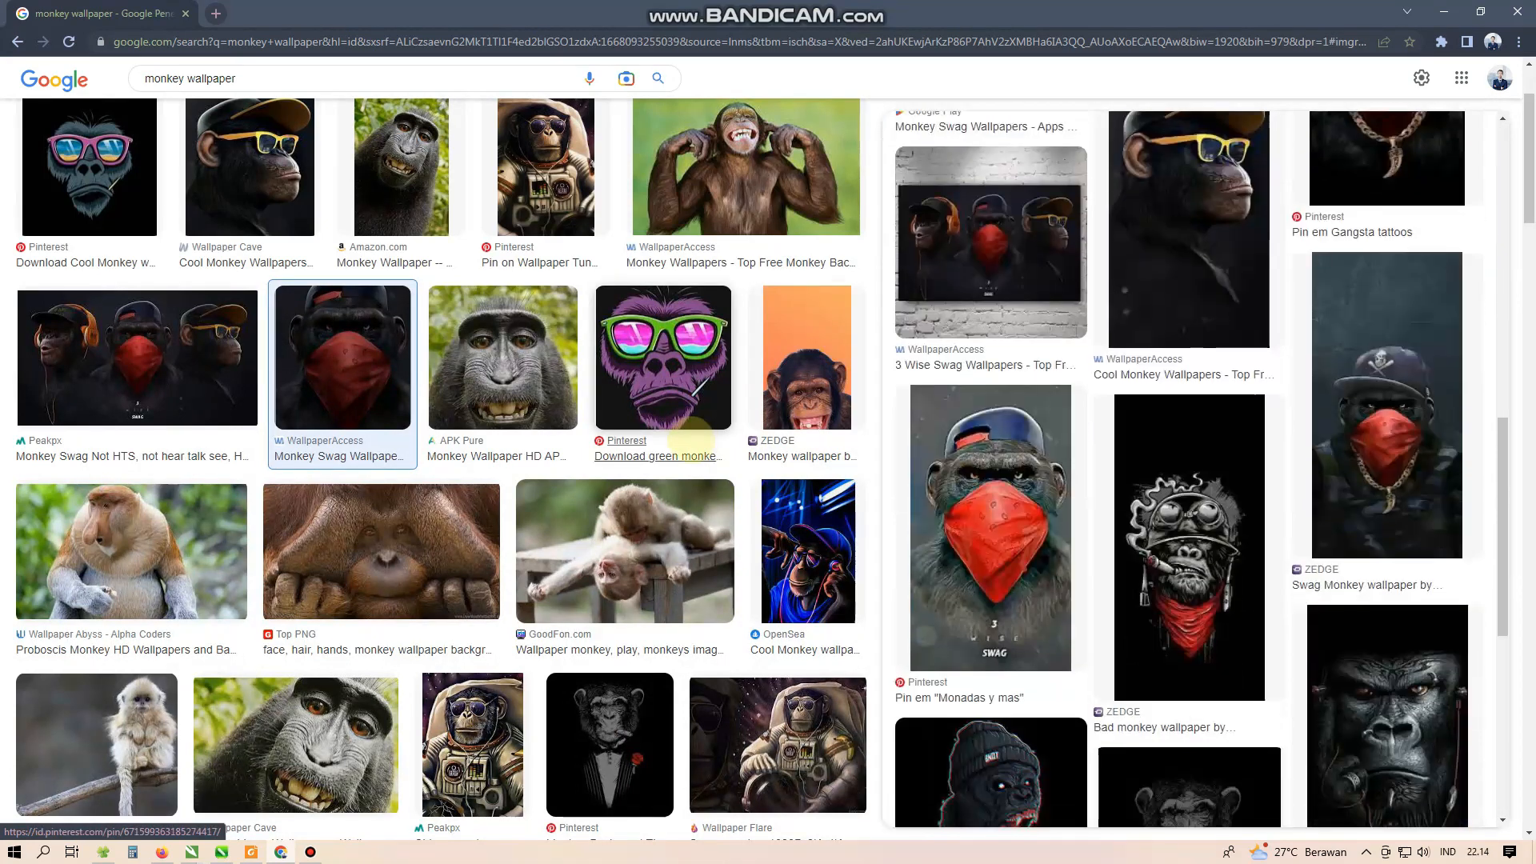
pyautogui.scroll(-20, 516, 482)
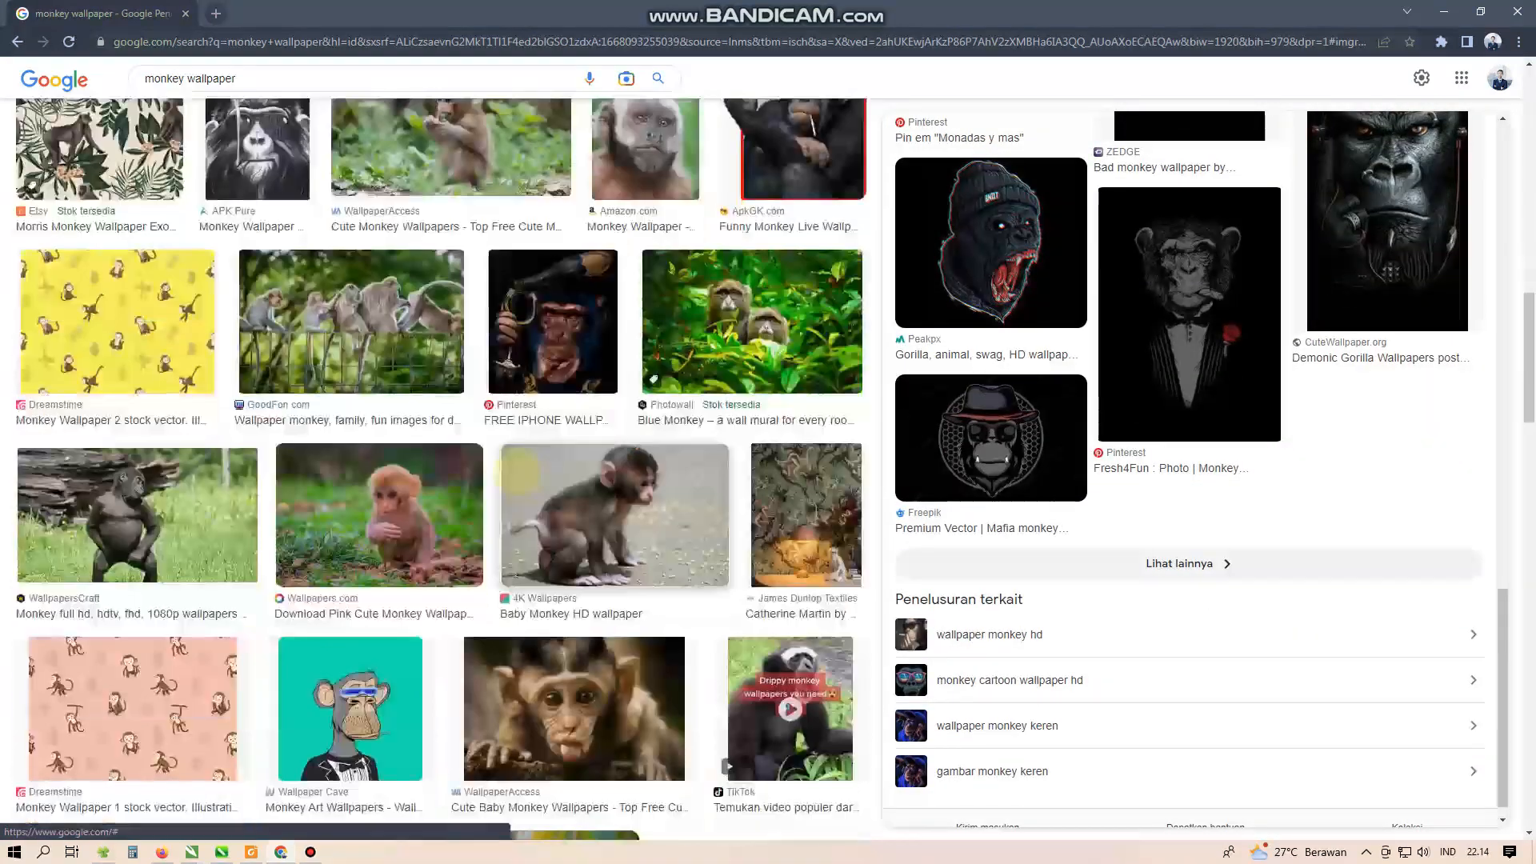
pyautogui.scroll(-15, 516, 480)
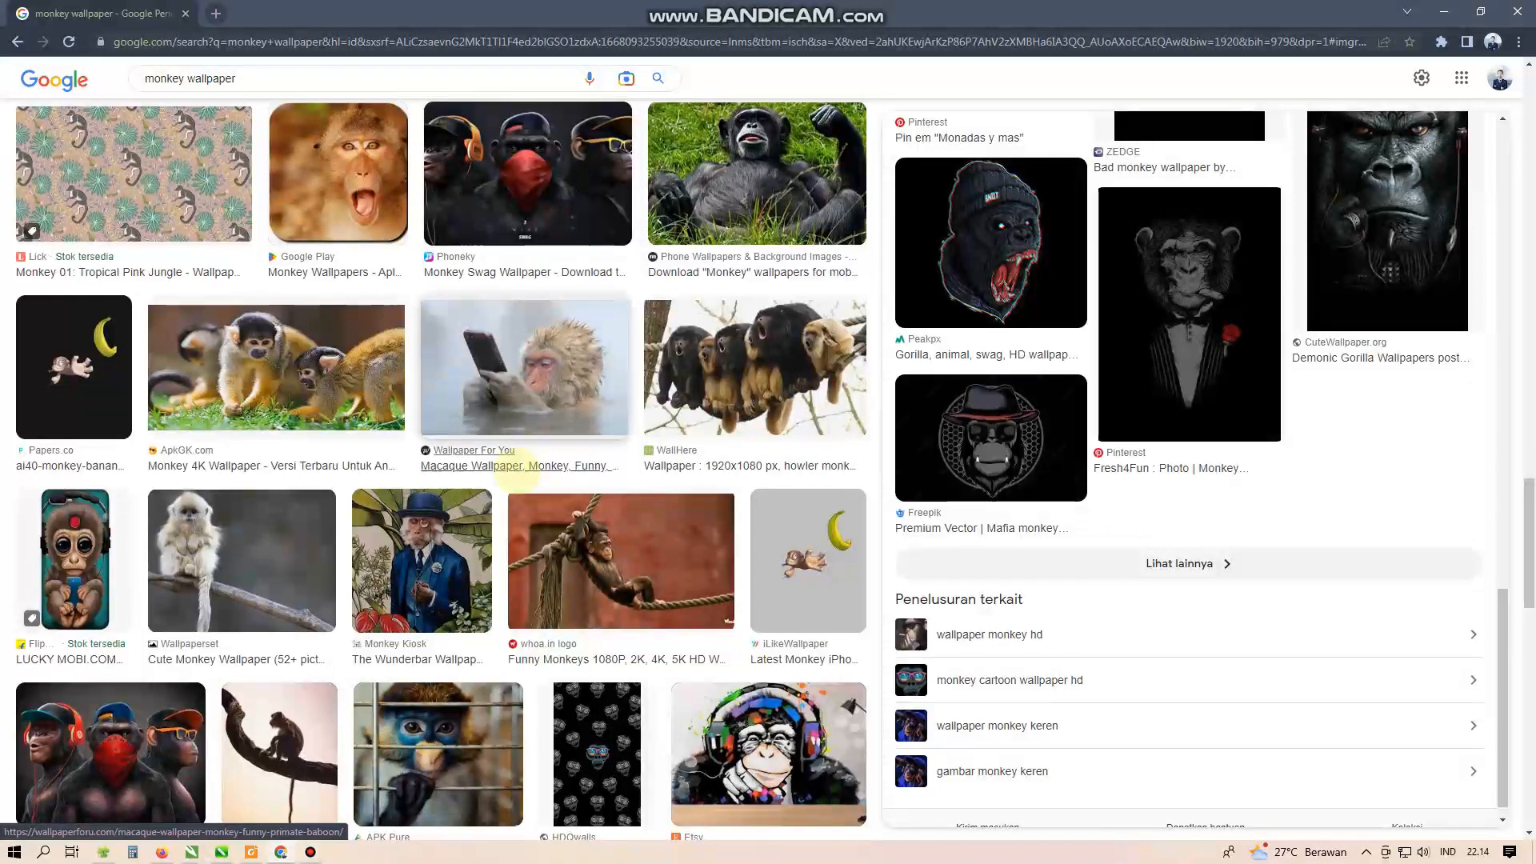
pyautogui.click(576, 518)
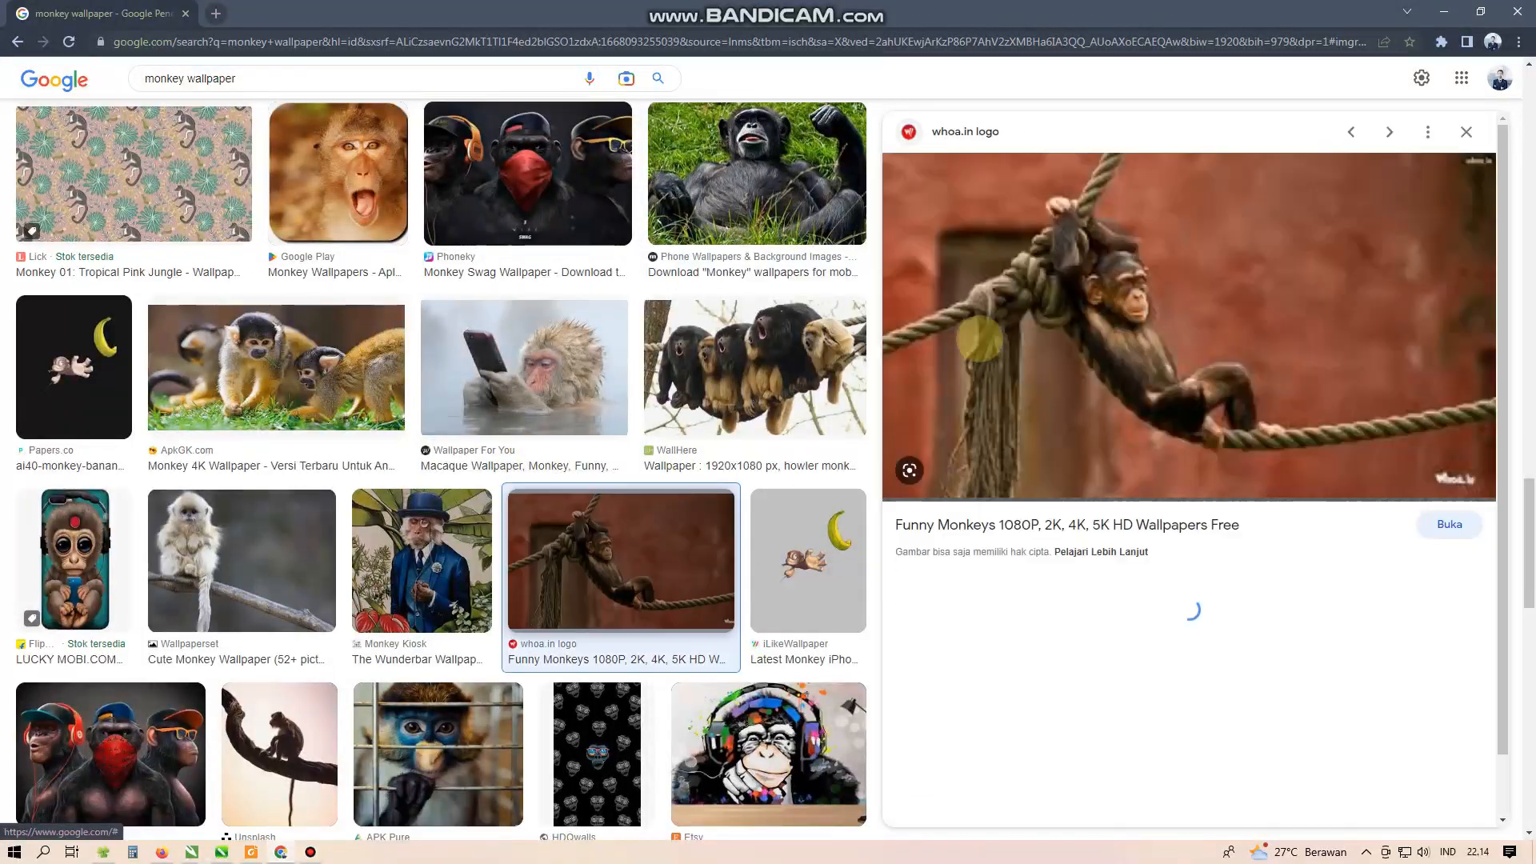
pyautogui.rightClick(1097, 294)
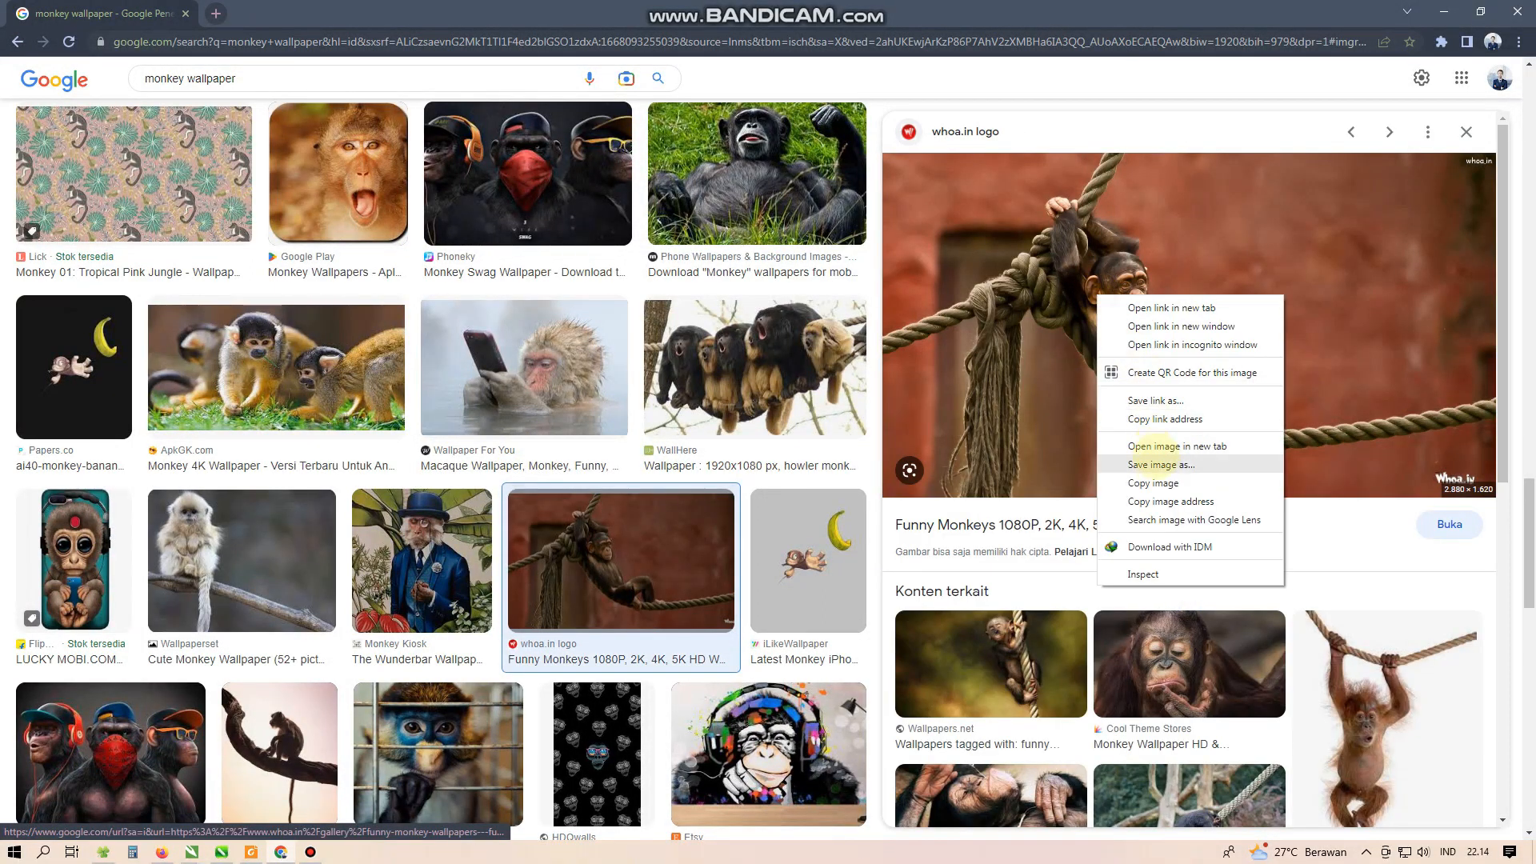
pyautogui.click(1160, 480)
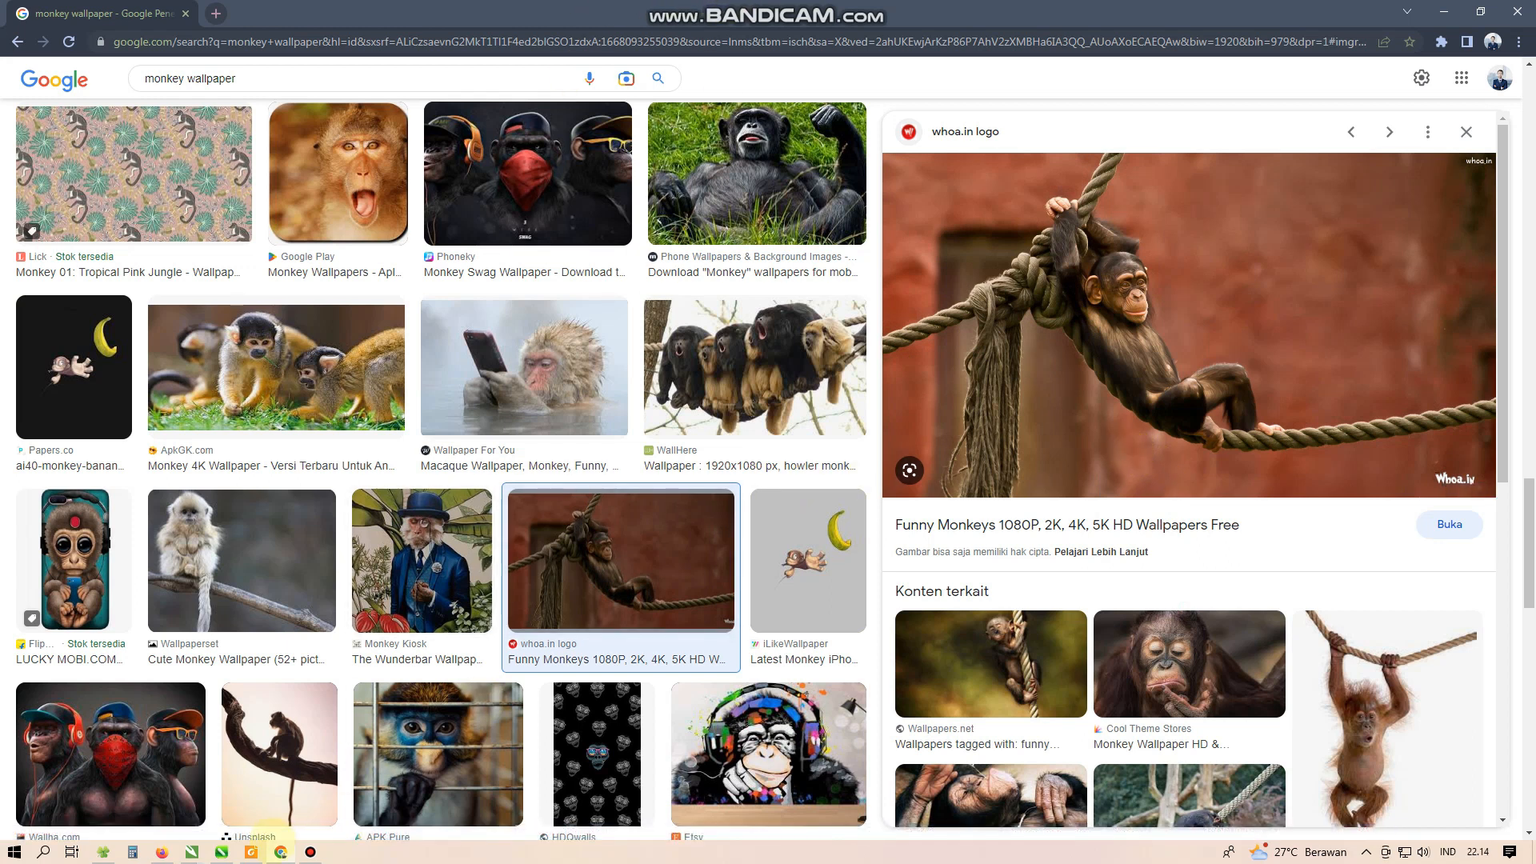
# - Switch to CorelDRAW, paste the monkey photo and scale it to about 21.5 × 12.1 cm beside the page
pyautogui.click(222, 852)
pyautogui.click(308, 272)
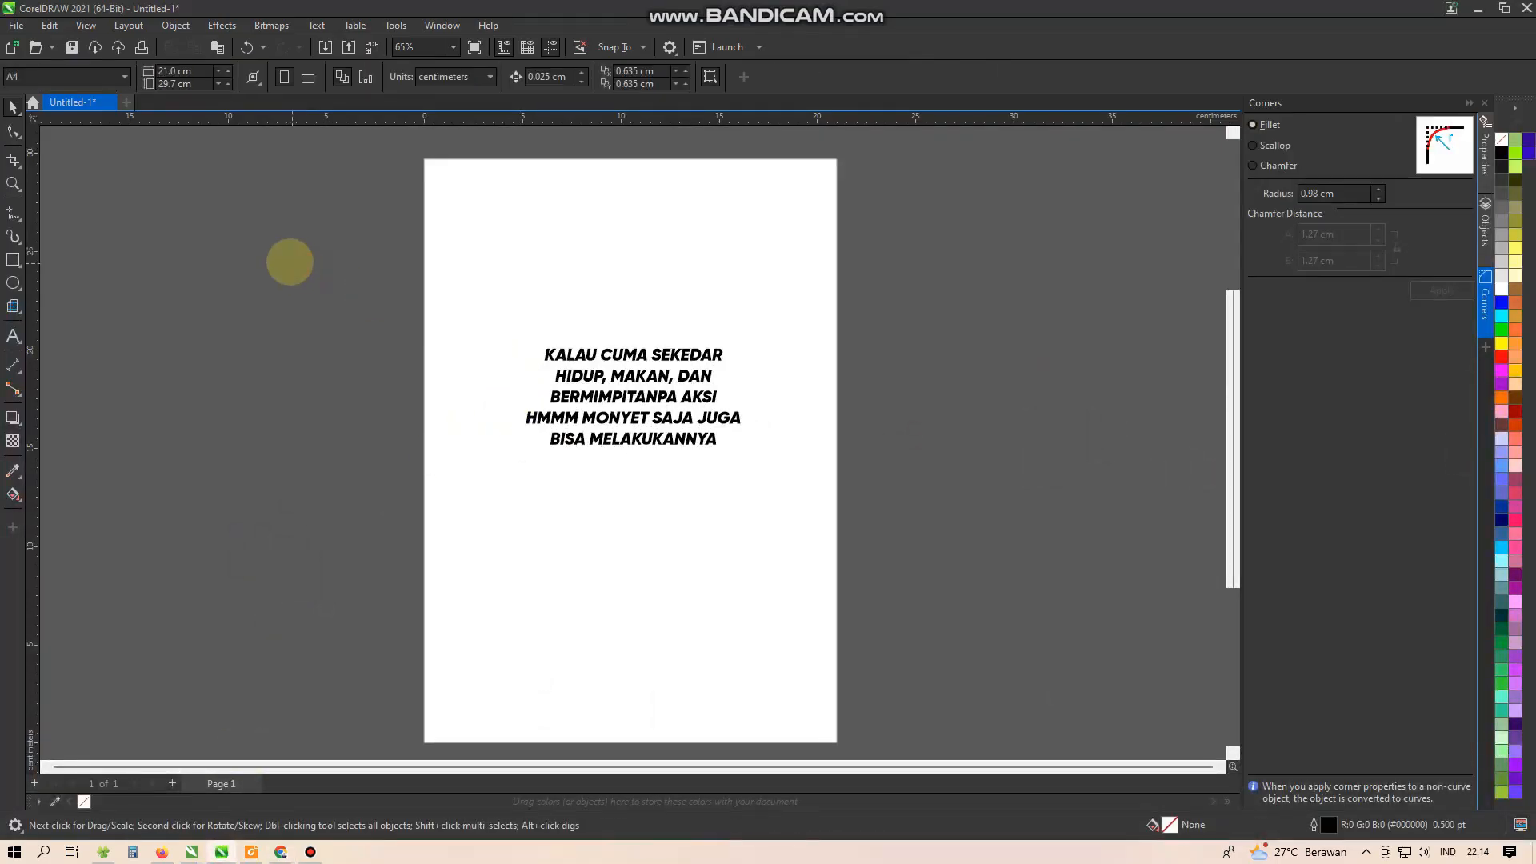
pyautogui.hotkey('ctrl', 'v')
pyautogui.scroll(-2, 715, 313)
pyautogui.scroll(-2, 714, 314)
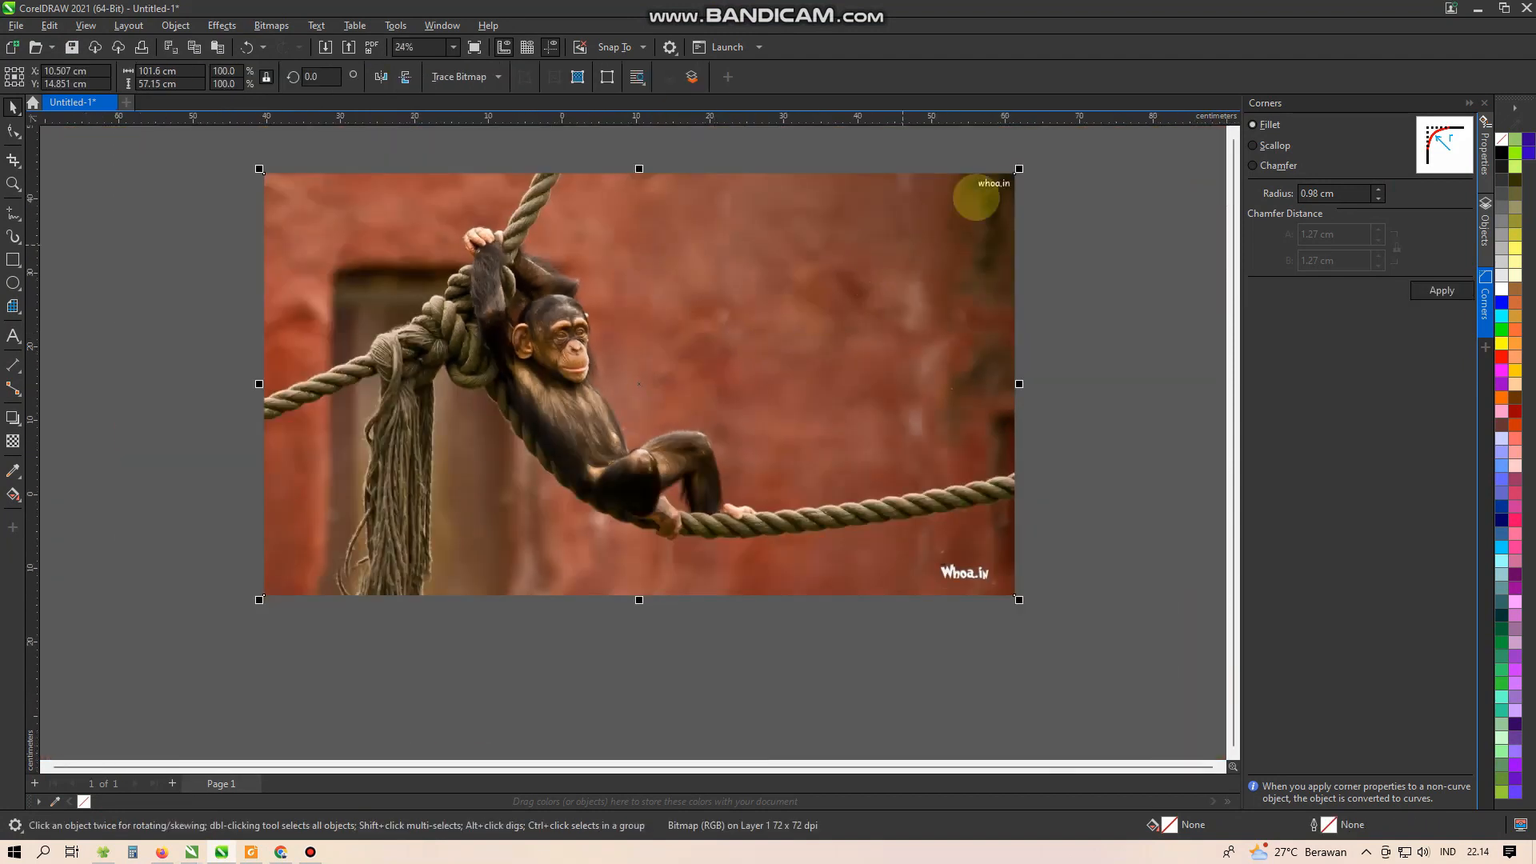
pyautogui.moveTo(1016, 174); pyautogui.dragTo(857, 240)
pyautogui.scroll(1, 712, 405)
pyautogui.scroll(-1, 823, 256)
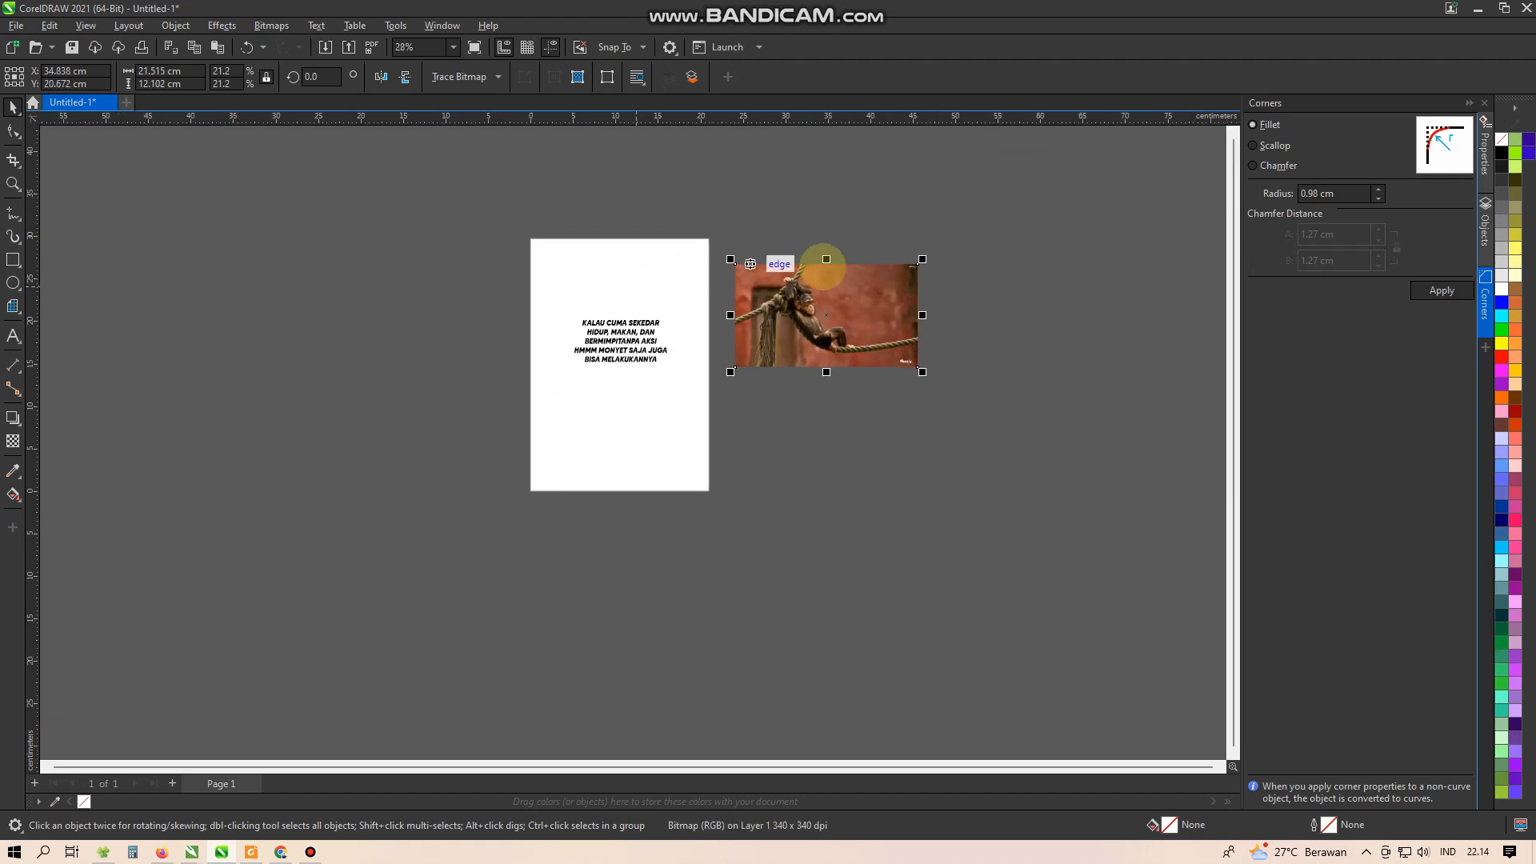
# - Draw a white-filled square about 17.15 cm wide and place it below the monkey photo
pyautogui.scroll(2, 908, 252)
pyautogui.click(13, 260)
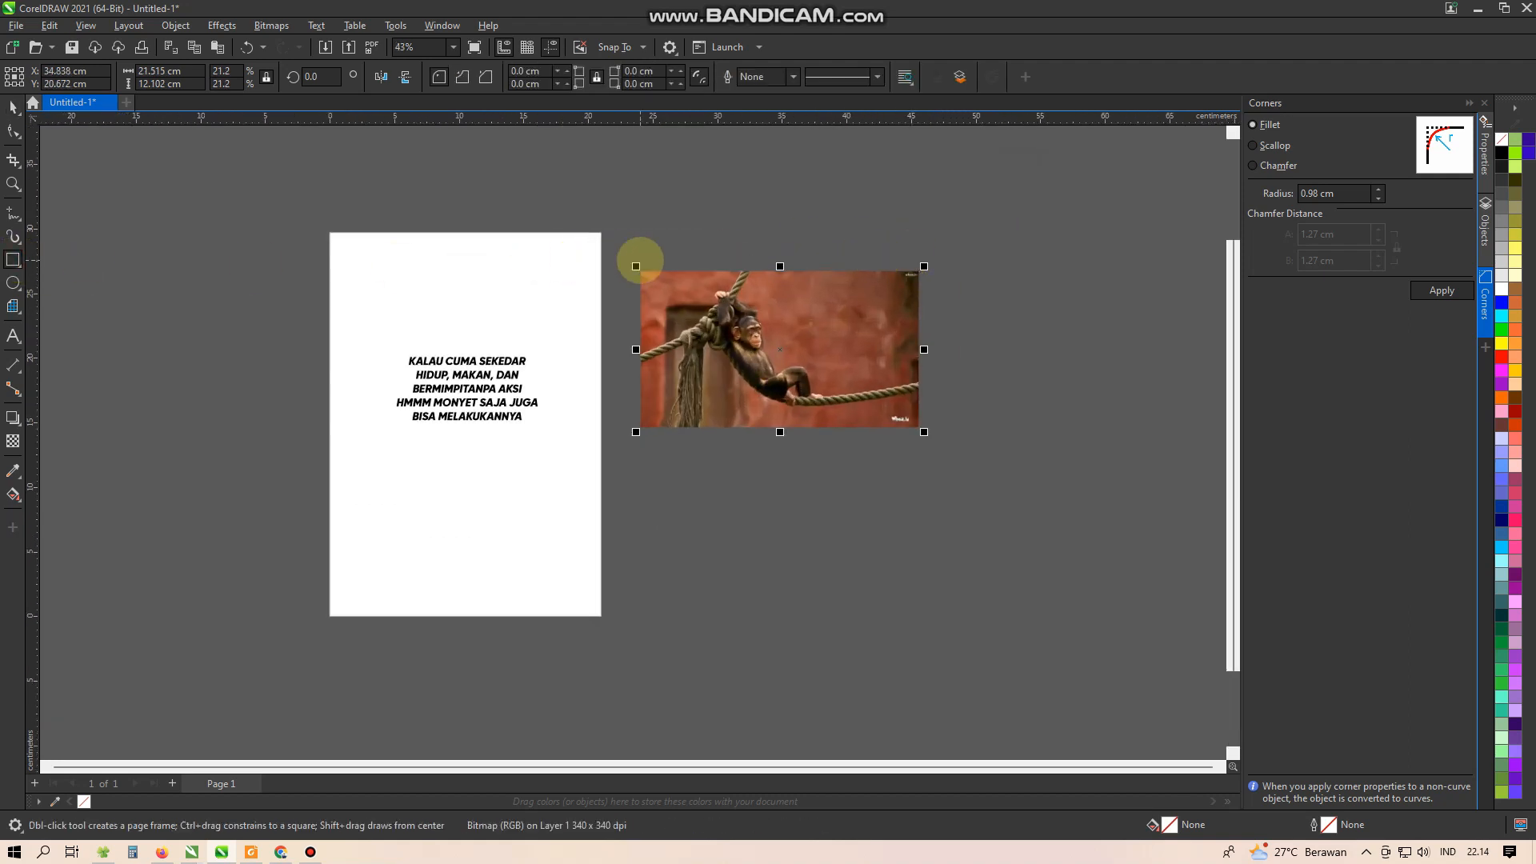
pyautogui.moveTo(631, 256); pyautogui.dragTo(795, 472)
pyautogui.click(13, 106)
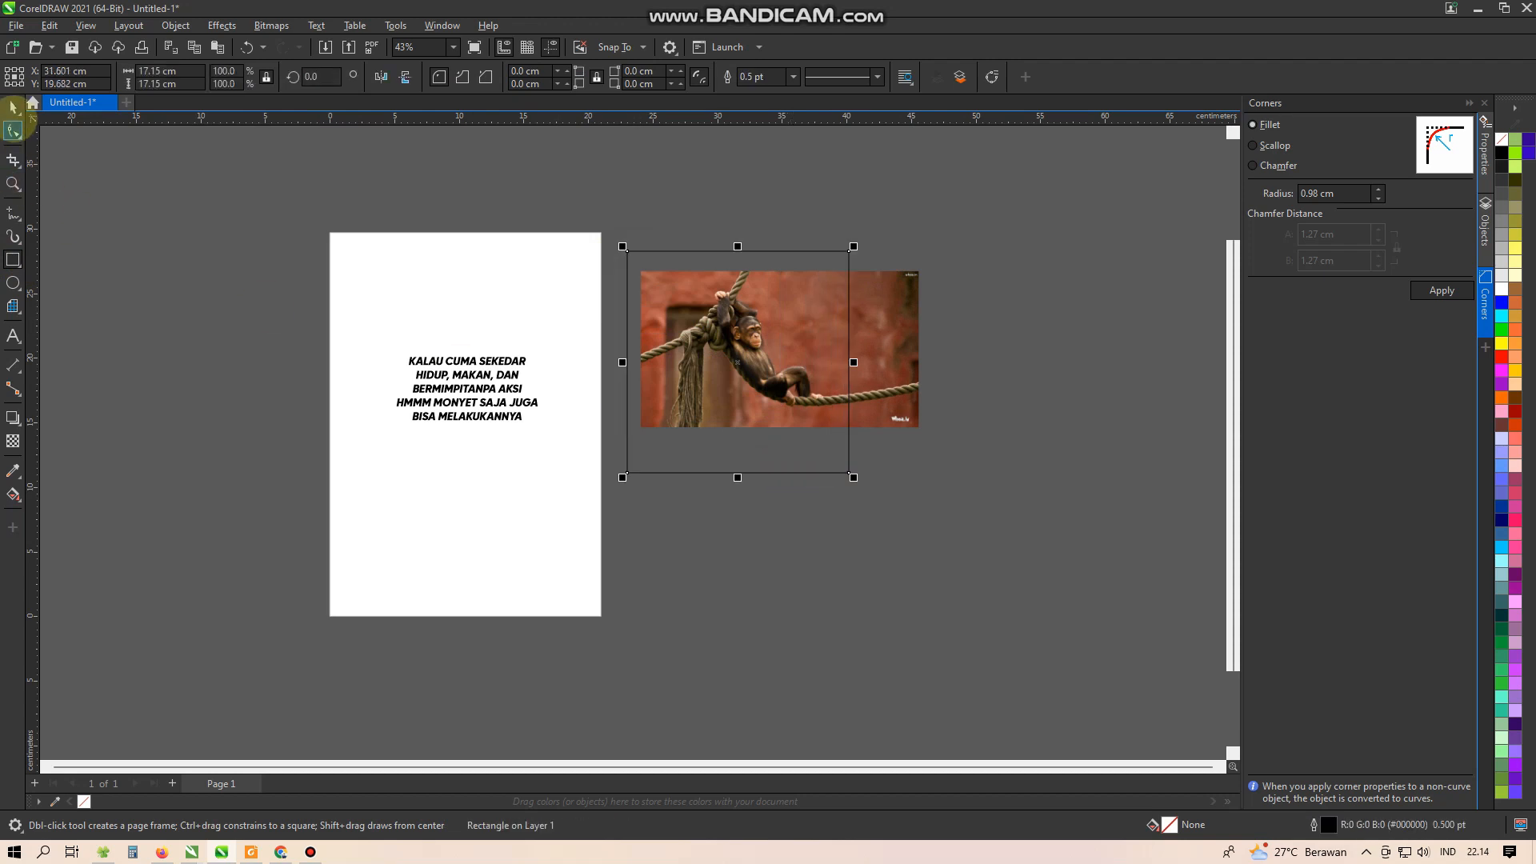
pyautogui.click(1516, 290)
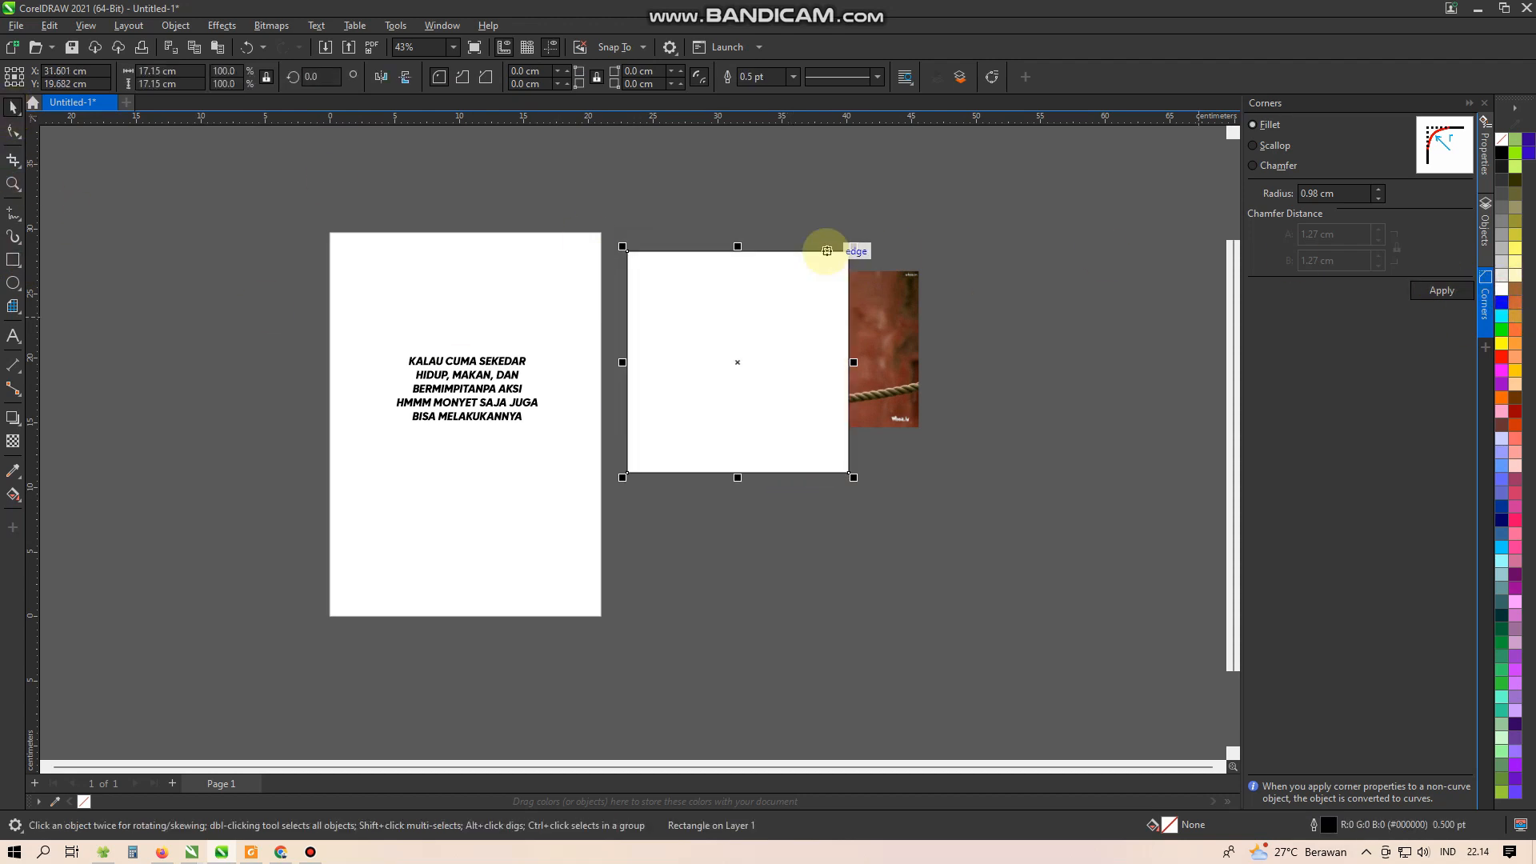
pyautogui.moveTo(737, 308); pyautogui.dragTo(734, 517)
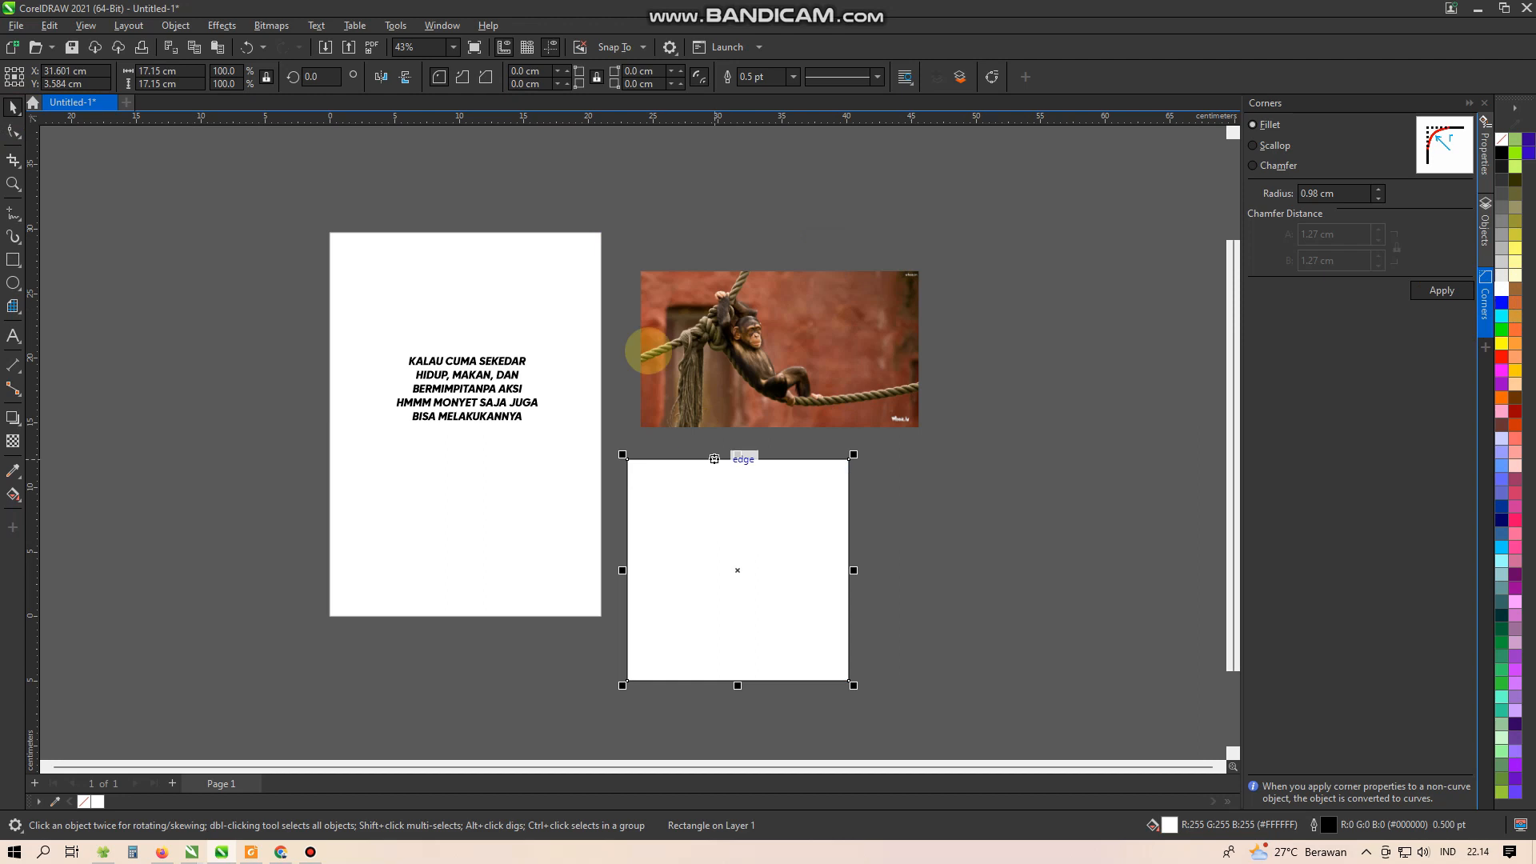
# - Make a concentric copy of the square scaled to about 15.6 cm and round its upper-right corner to about 3 cm
pyautogui.scroll(-1, 737, 464)
pyautogui.scroll(3, 765, 473)
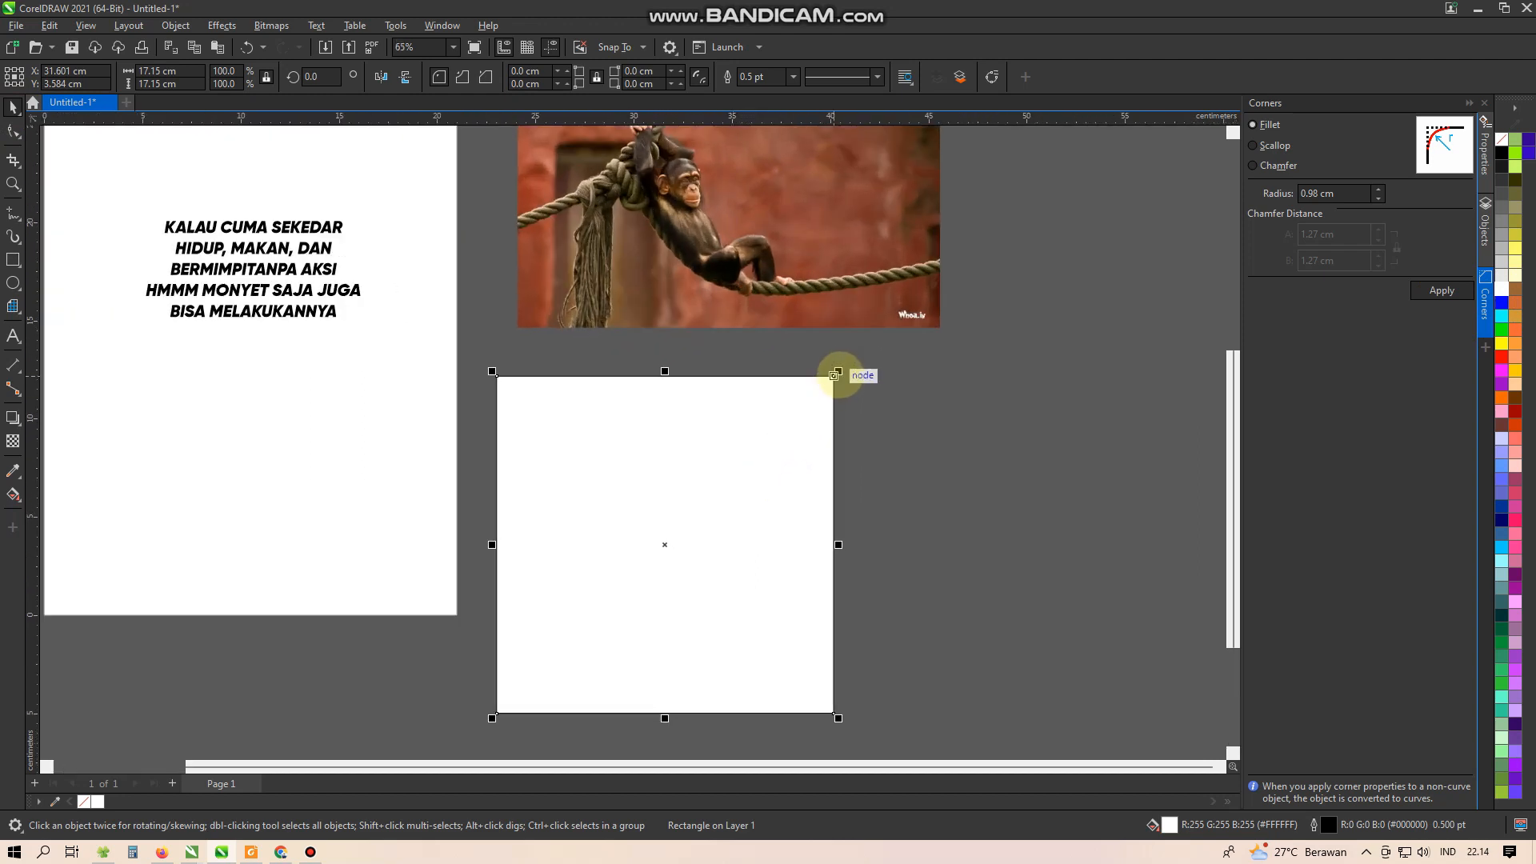
pyautogui.moveTo(838, 374); pyautogui.dragTo(798, 415)
pyautogui.click(13, 131)
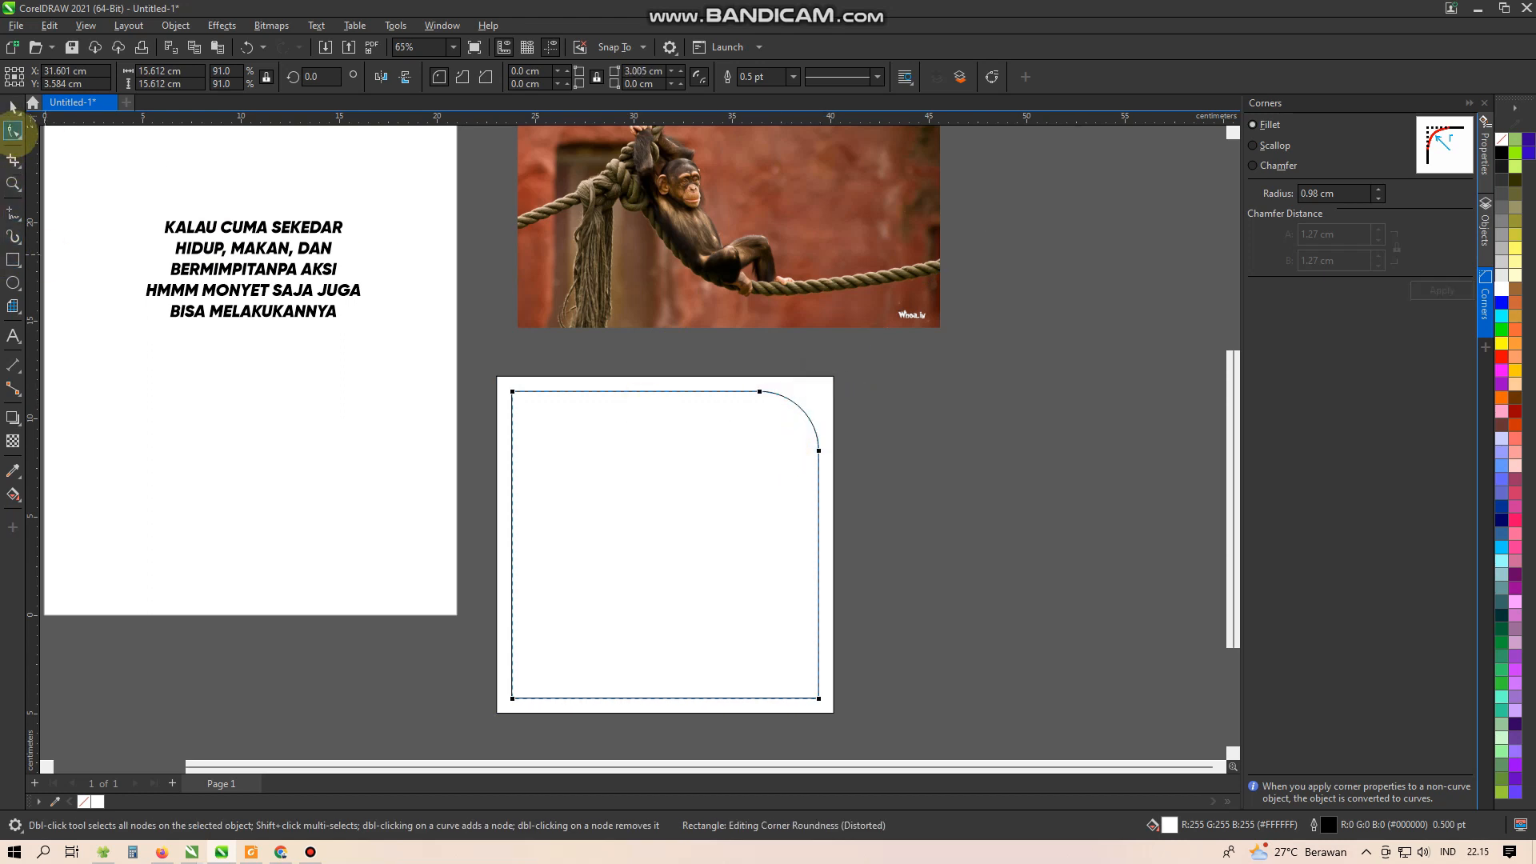
# - Convert the inner rounded square to curves for node editing
pyautogui.click(13, 106)
pyautogui.click(13, 130)
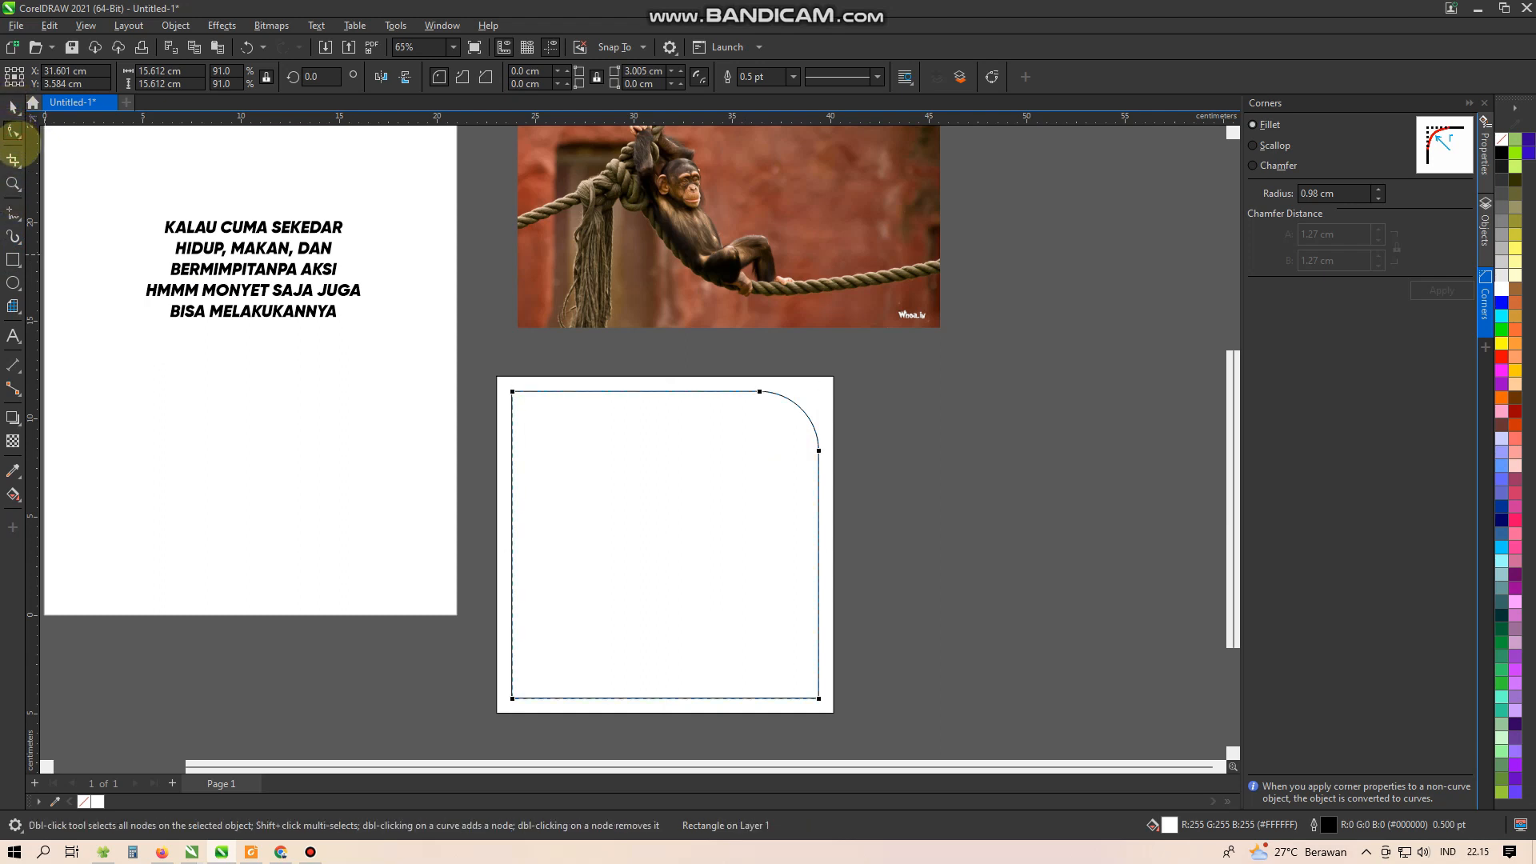
pyautogui.hotkey('ctrl', 'q')
pyautogui.click(509, 430)
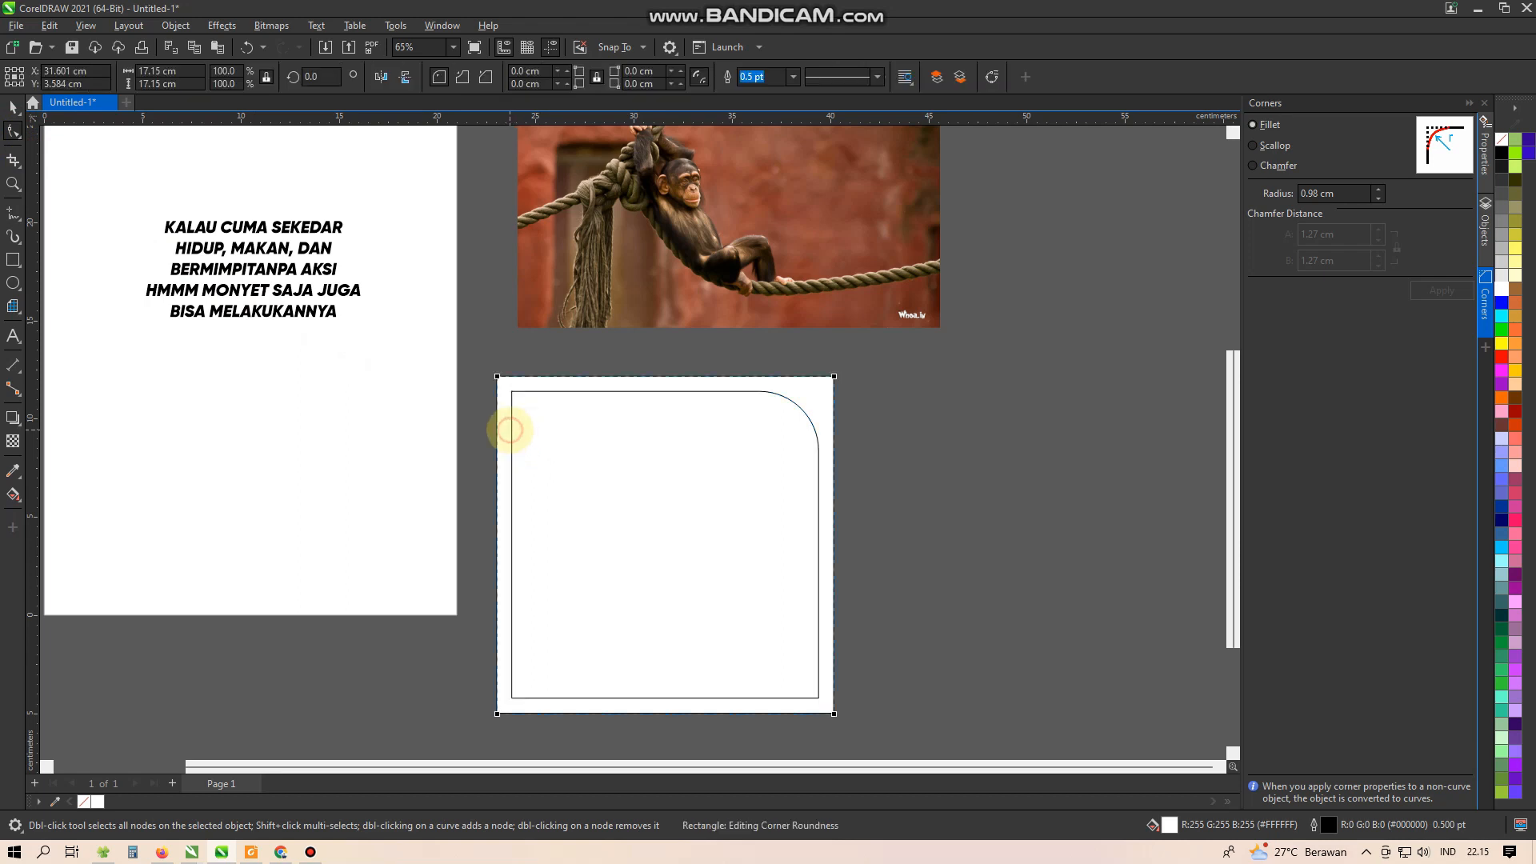
# - Cut the inner frame's upper-left corner diagonally by adding nodes on both edges and deleting the corner node
pyautogui.click(513, 429)
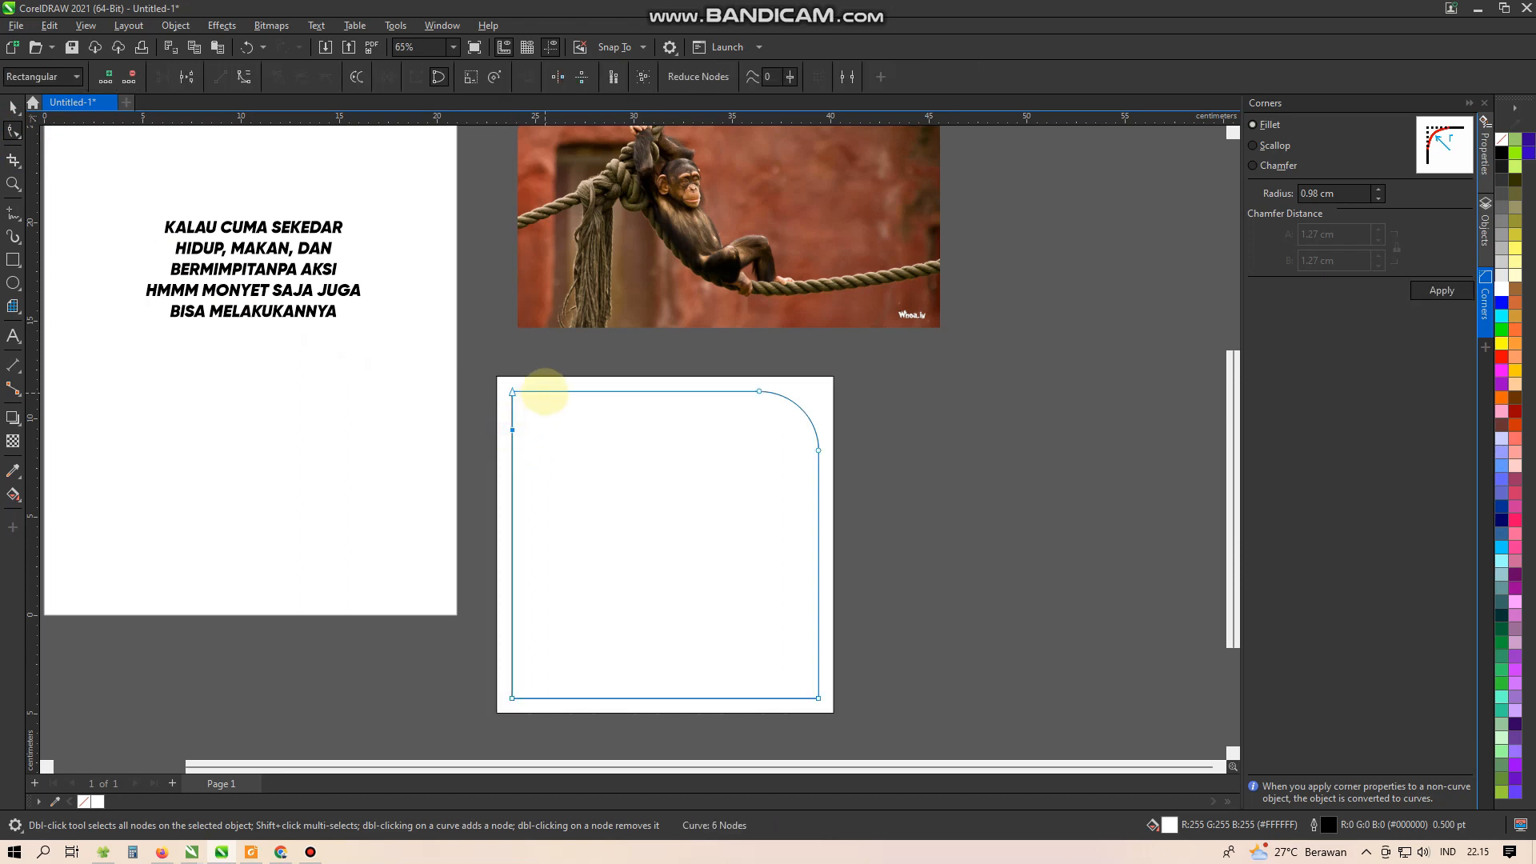
pyautogui.doubleClick(512, 391)
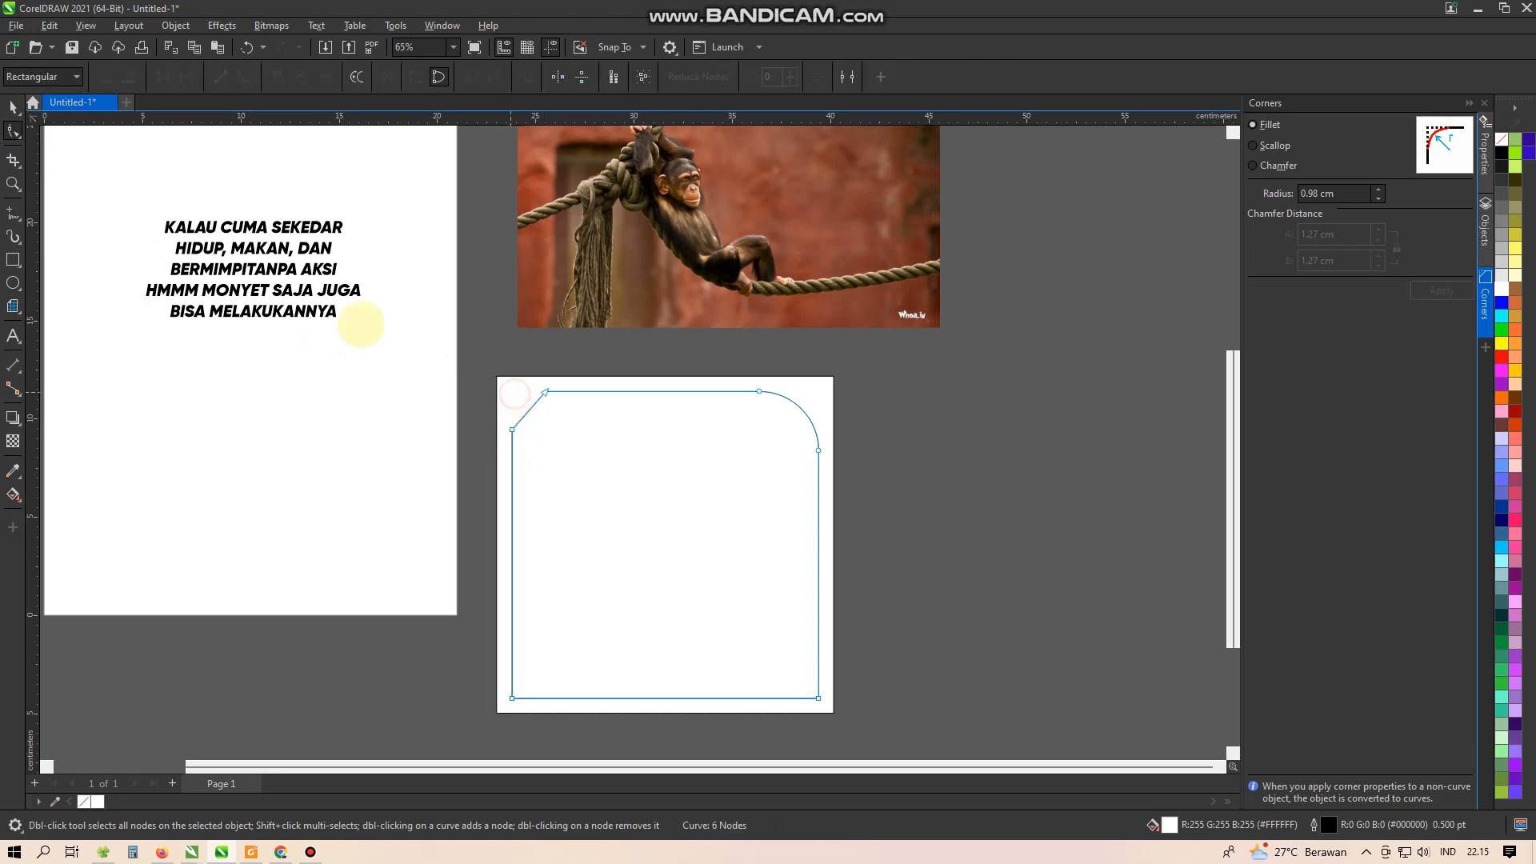
pyautogui.click(12, 107)
# - Draw a rectangle about 7.6 × 2.8 cm across the frame's lower-left corner and skew it into a parallelogram
pyautogui.click(13, 260)
pyautogui.moveTo(490, 658); pyautogui.dragTo(640, 712)
pyautogui.click(12, 106)
pyautogui.click(571, 658)
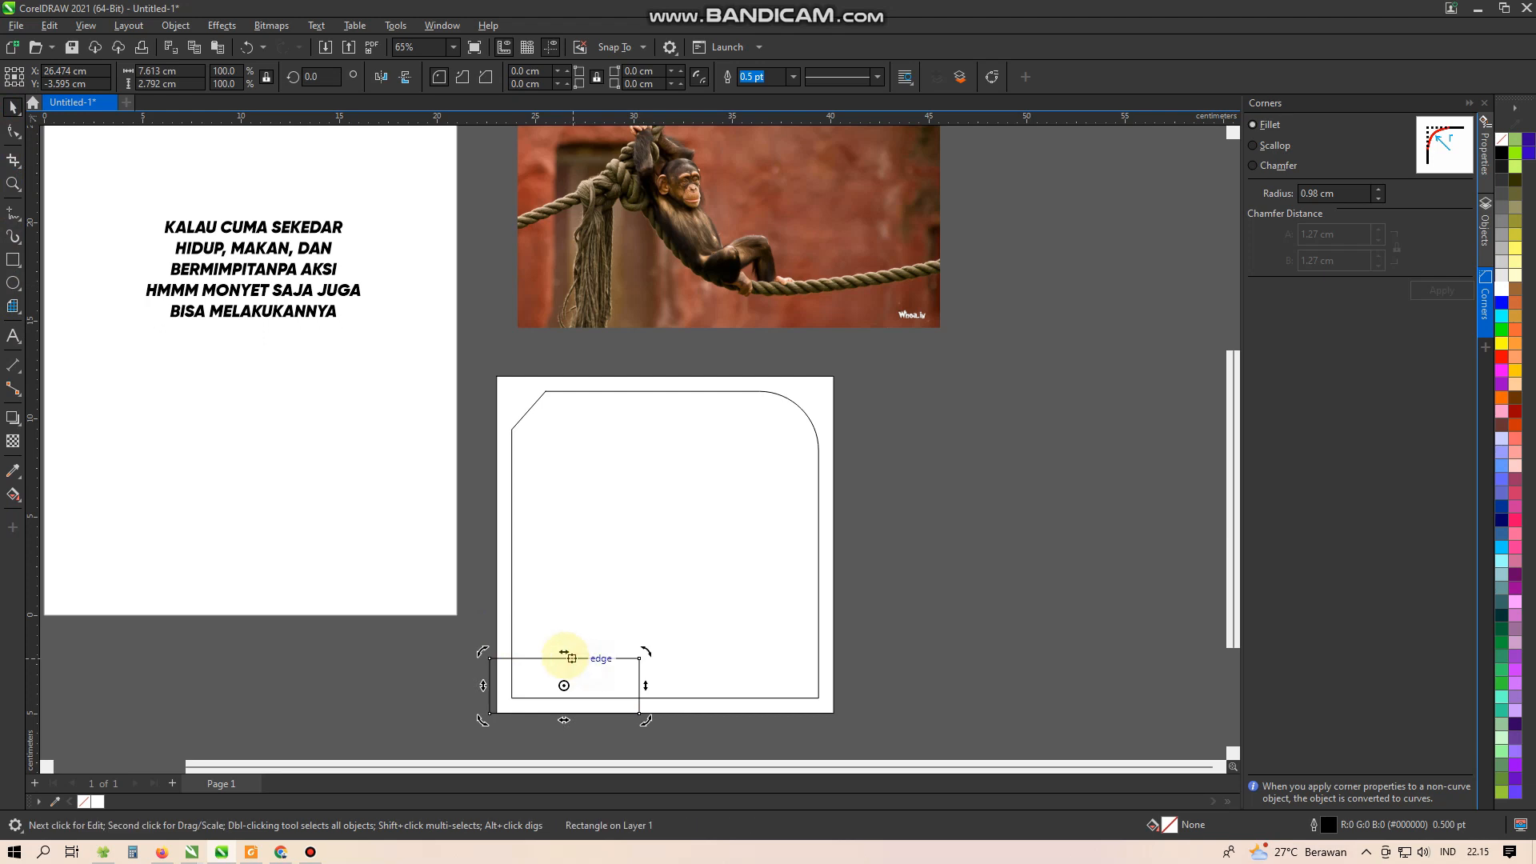
pyautogui.moveTo(517, 658); pyautogui.dragTo(510, 659)
# - Position the parallelogram over the frame's lower-left edge and subtract it from the frame to leave a stepped notch
pyautogui.scroll(1, 559, 683)
pyautogui.scroll(1, 559, 683)
pyautogui.moveTo(570, 658); pyautogui.dragTo(596, 686)
pyautogui.keyDown('shift'); pyautogui.click(645, 586); pyautogui.keyUp('shift')
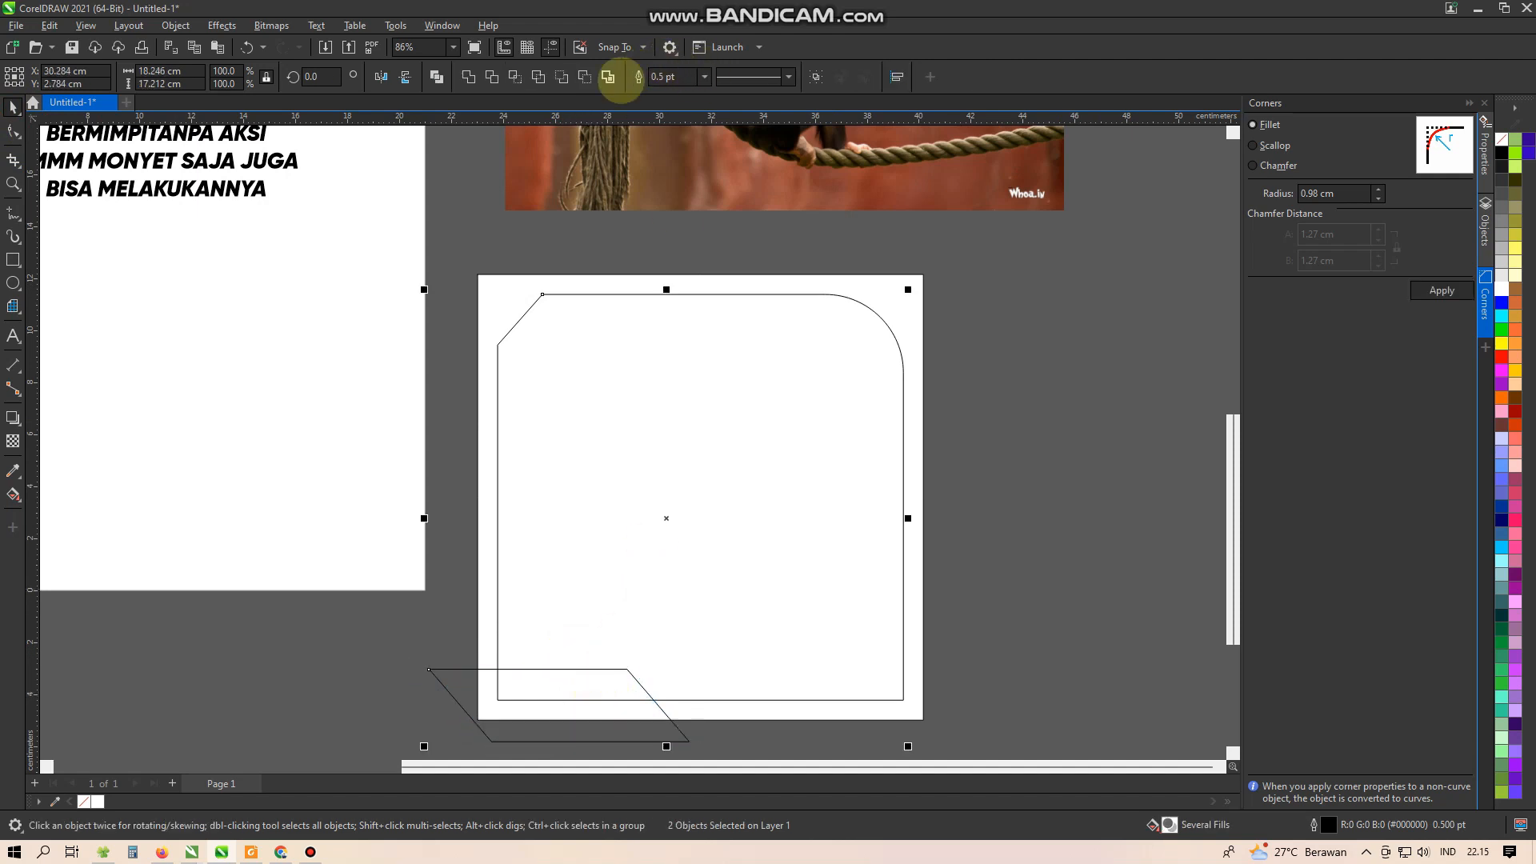
pyautogui.click(585, 76)
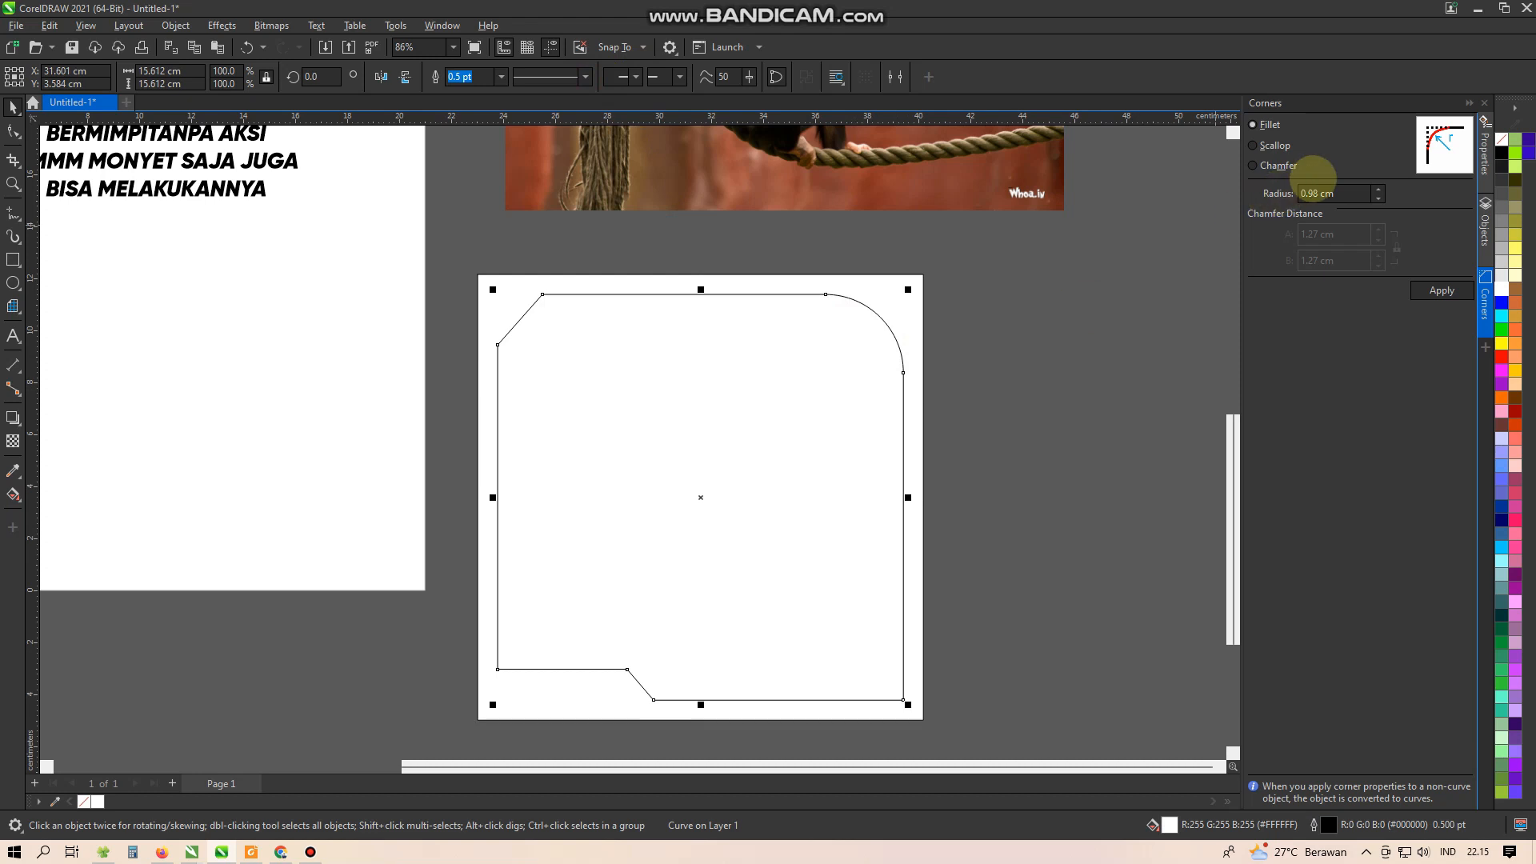
# - Fillet the inner frame's sharp corners with a 1.0 cm radius
pyautogui.click(1378, 189)
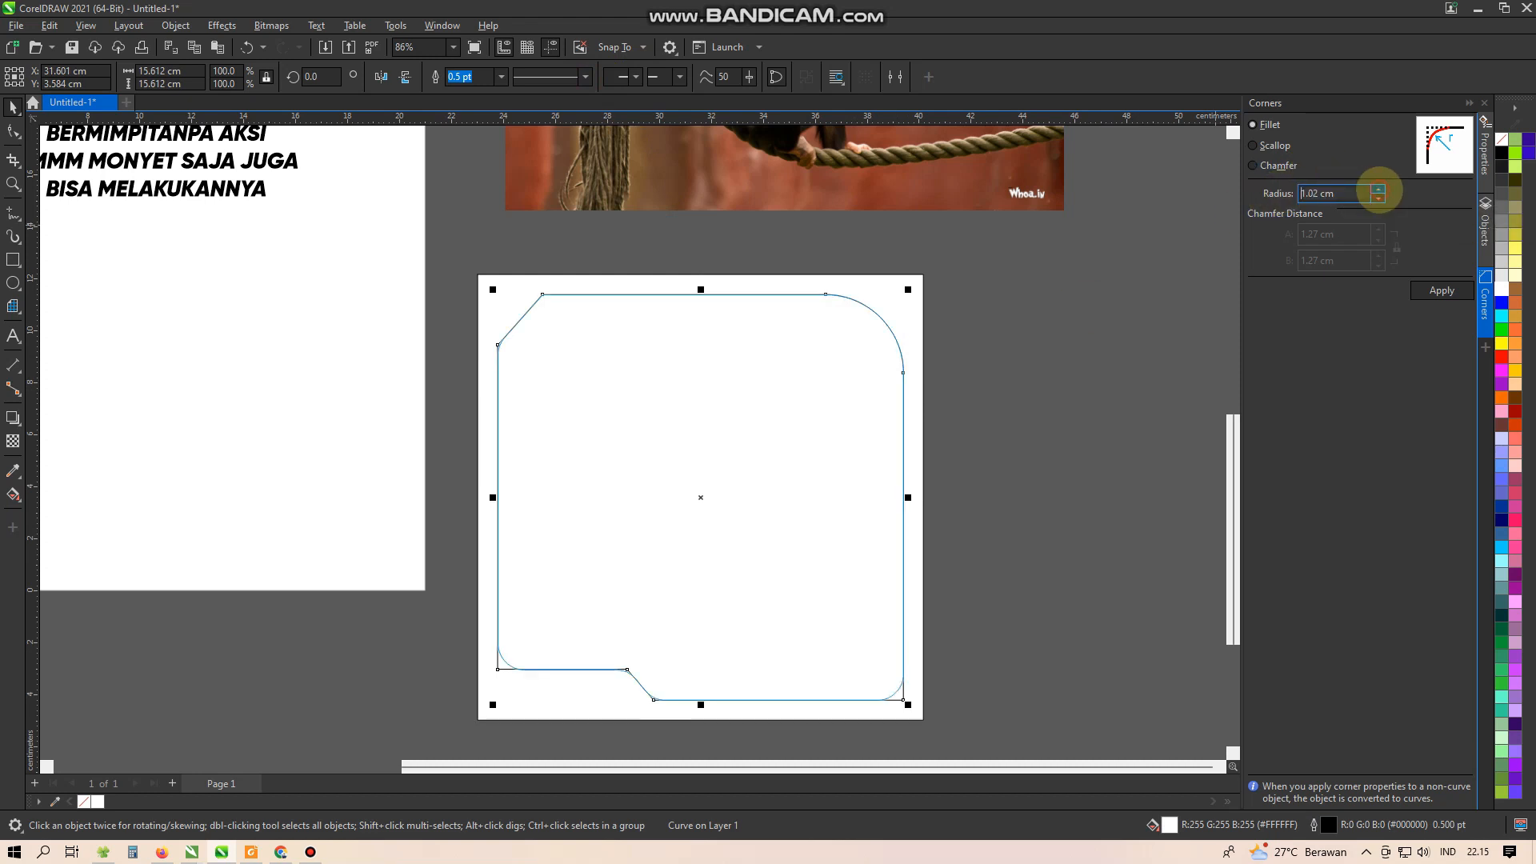
pyautogui.click(1378, 197)
pyautogui.click(1440, 290)
pyautogui.click(760, 375)
pyautogui.moveTo(760, 374); pyautogui.dragTo(799, 336)
pyautogui.hotkey('ctrl', 'z')
pyautogui.scroll(1, 679, 306)
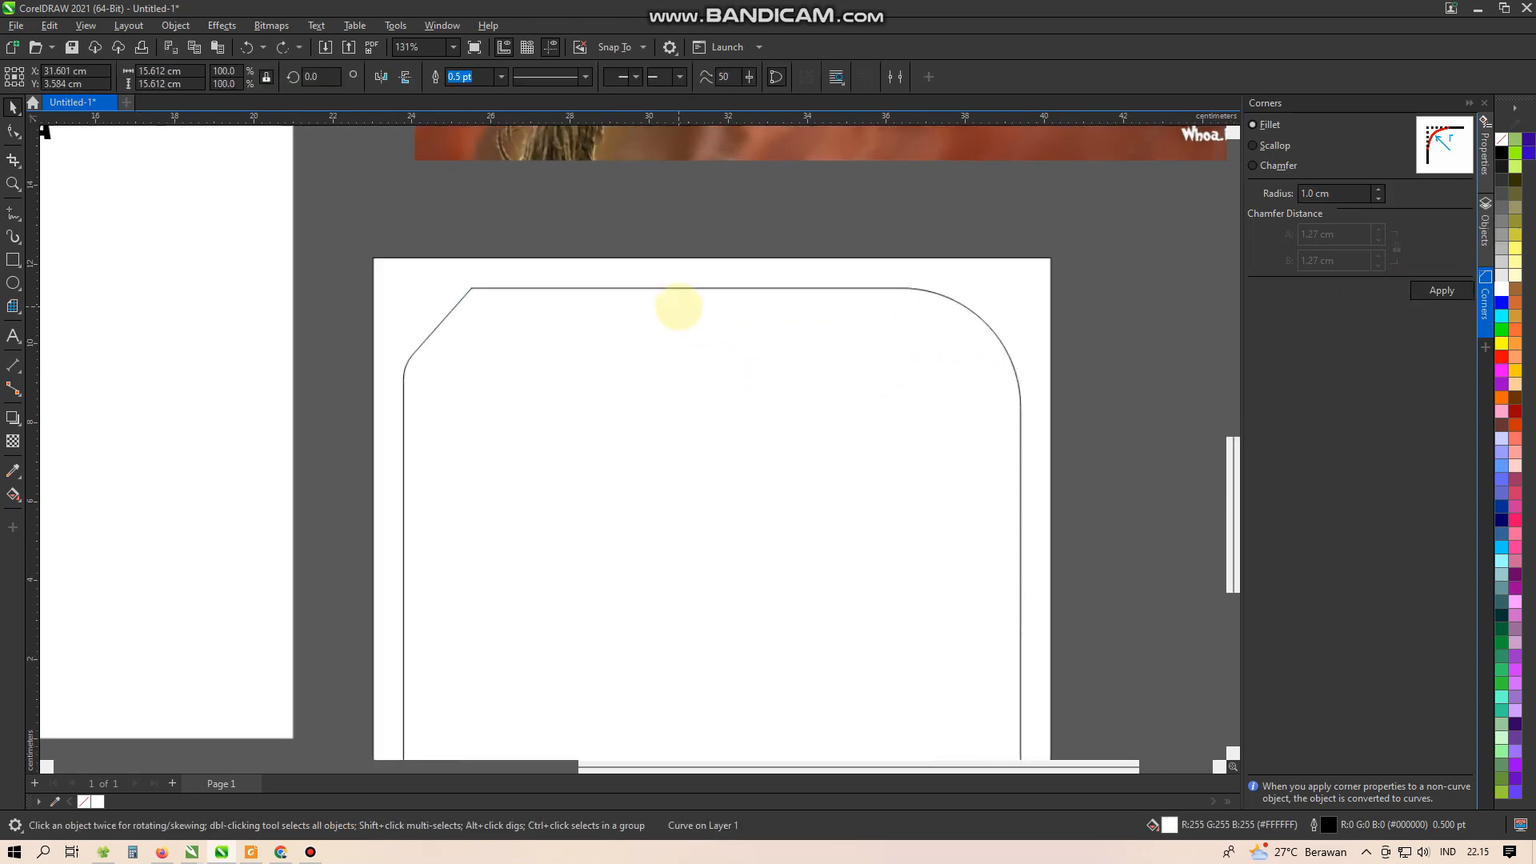
pyautogui.click(13, 132)
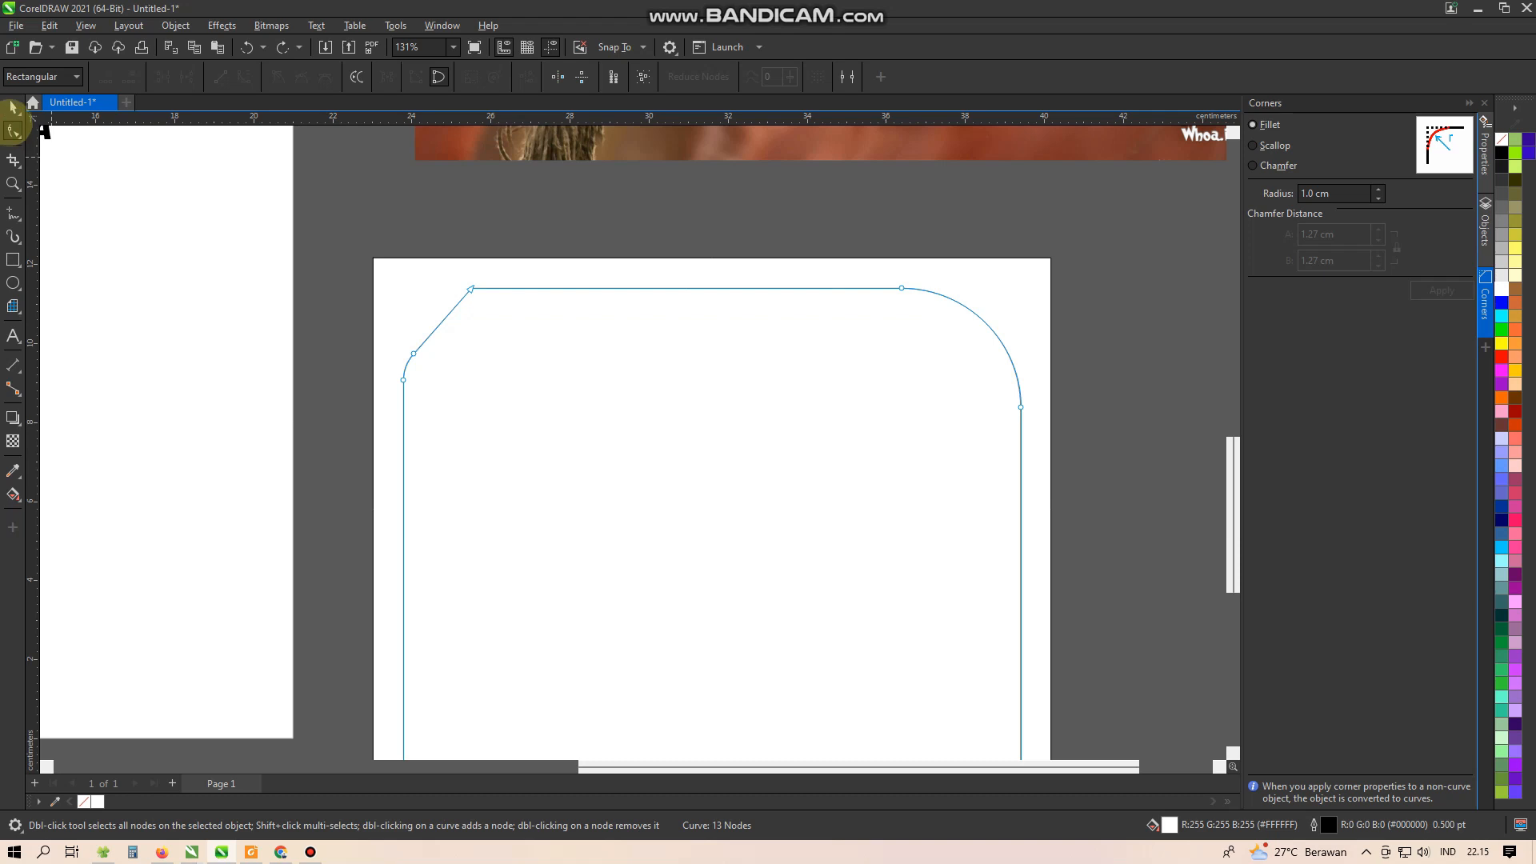
pyautogui.click(13, 107)
# - Scale the filleted inner frame down to about 14.9 cm square around its centre
pyautogui.scroll(-1, 448, 288)
pyautogui.click(964, 346)
pyautogui.moveTo(693, 438); pyautogui.dragTo(716, 394)
pyautogui.hotkey('ctrl', 'z')
pyautogui.moveTo(816, 279); pyautogui.dragTo(794, 317)
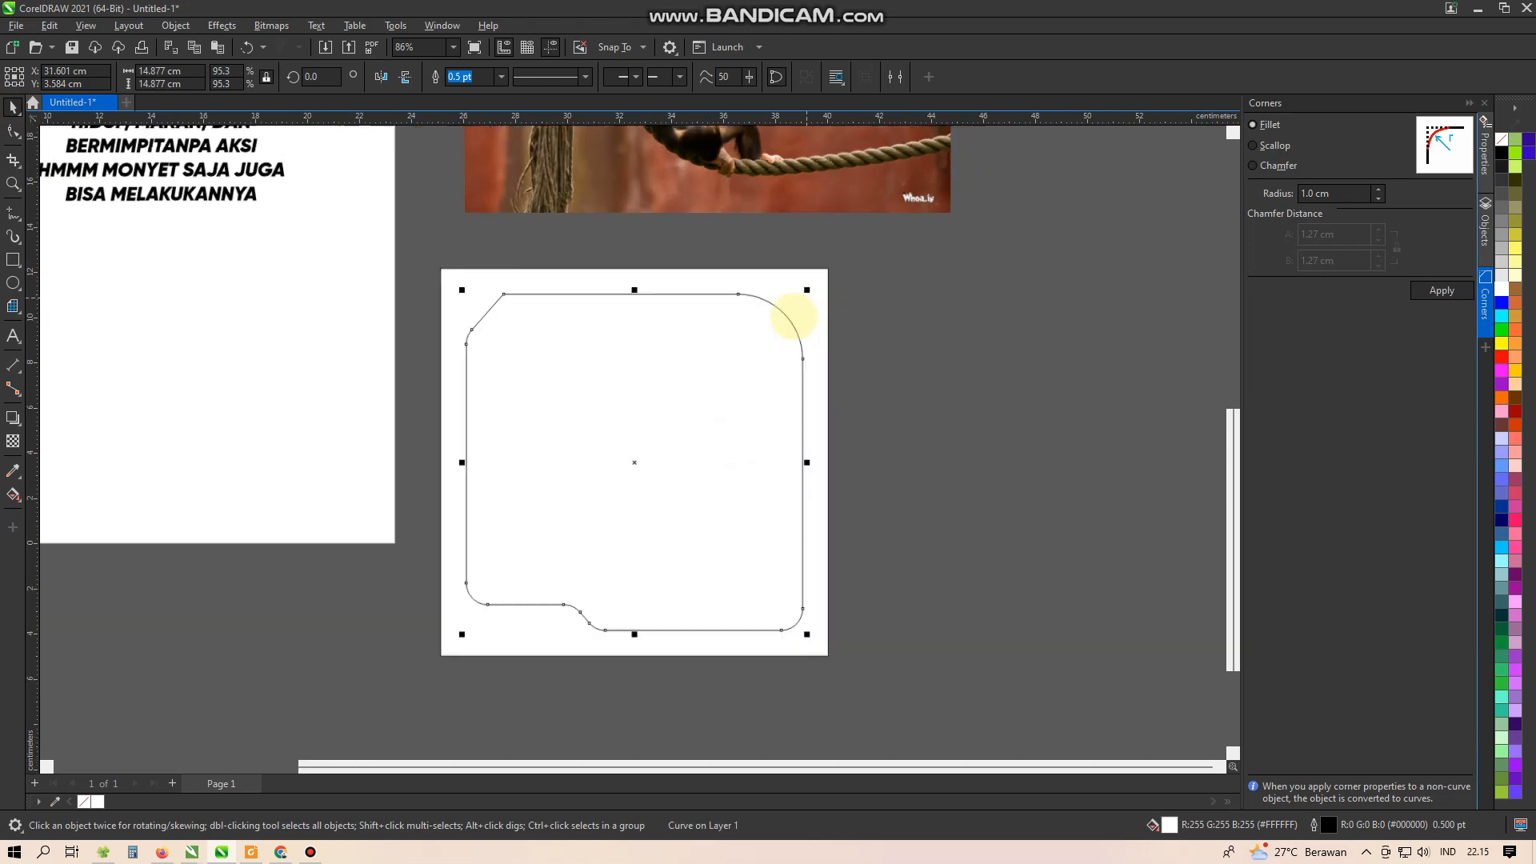
# - Move the monkey photo over the frame, bring it to the front and enlarge it to about 27.6 × 15.5 cm
pyautogui.scroll(-1, 784, 268)
pyautogui.click(775, 216)
pyautogui.scroll(-1, 755, 301)
pyautogui.moveTo(758, 180)
pyautogui.mouseDown()
pyautogui.moveTo(758, 468)
pyautogui.moveTo(761, 432)
pyautogui.mouseUp()
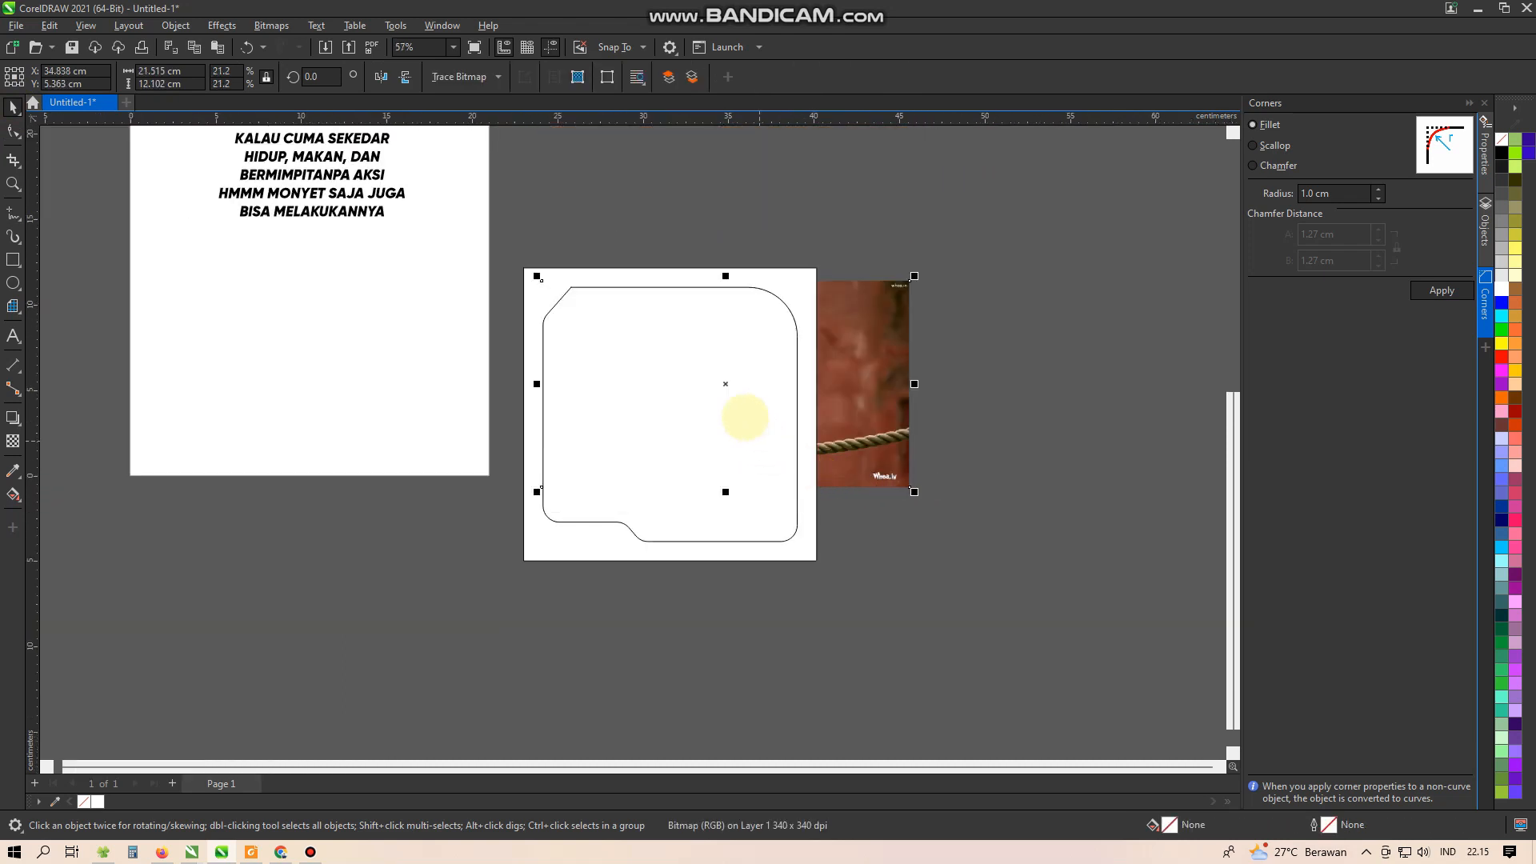
pyautogui.hotkey('ctrl', 'Home')
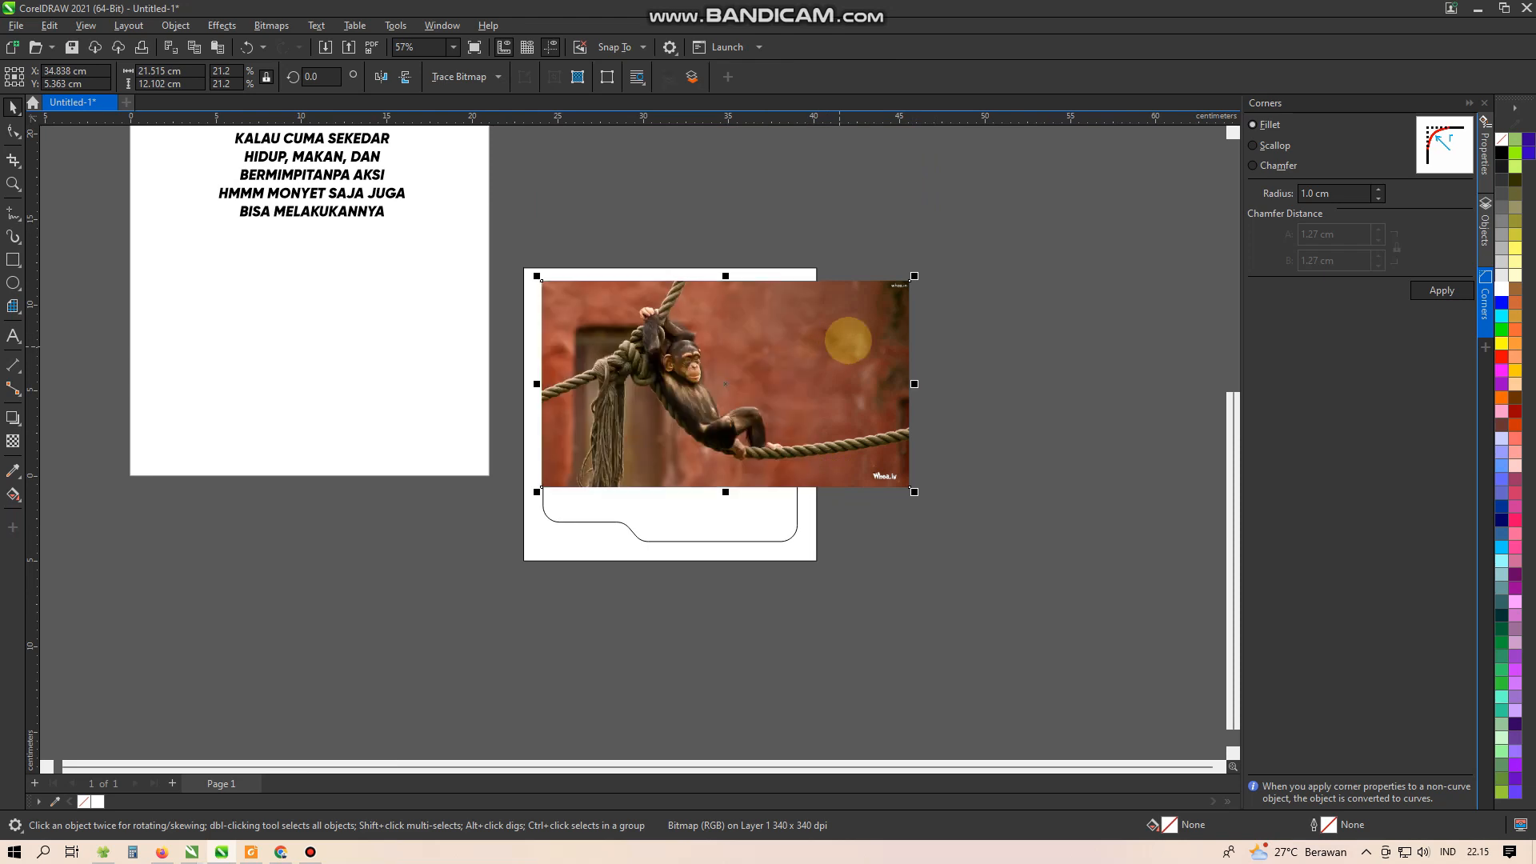
pyautogui.moveTo(914, 492); pyautogui.dragTo(1021, 582)
pyautogui.moveTo(809, 453); pyautogui.dragTo(785, 280)
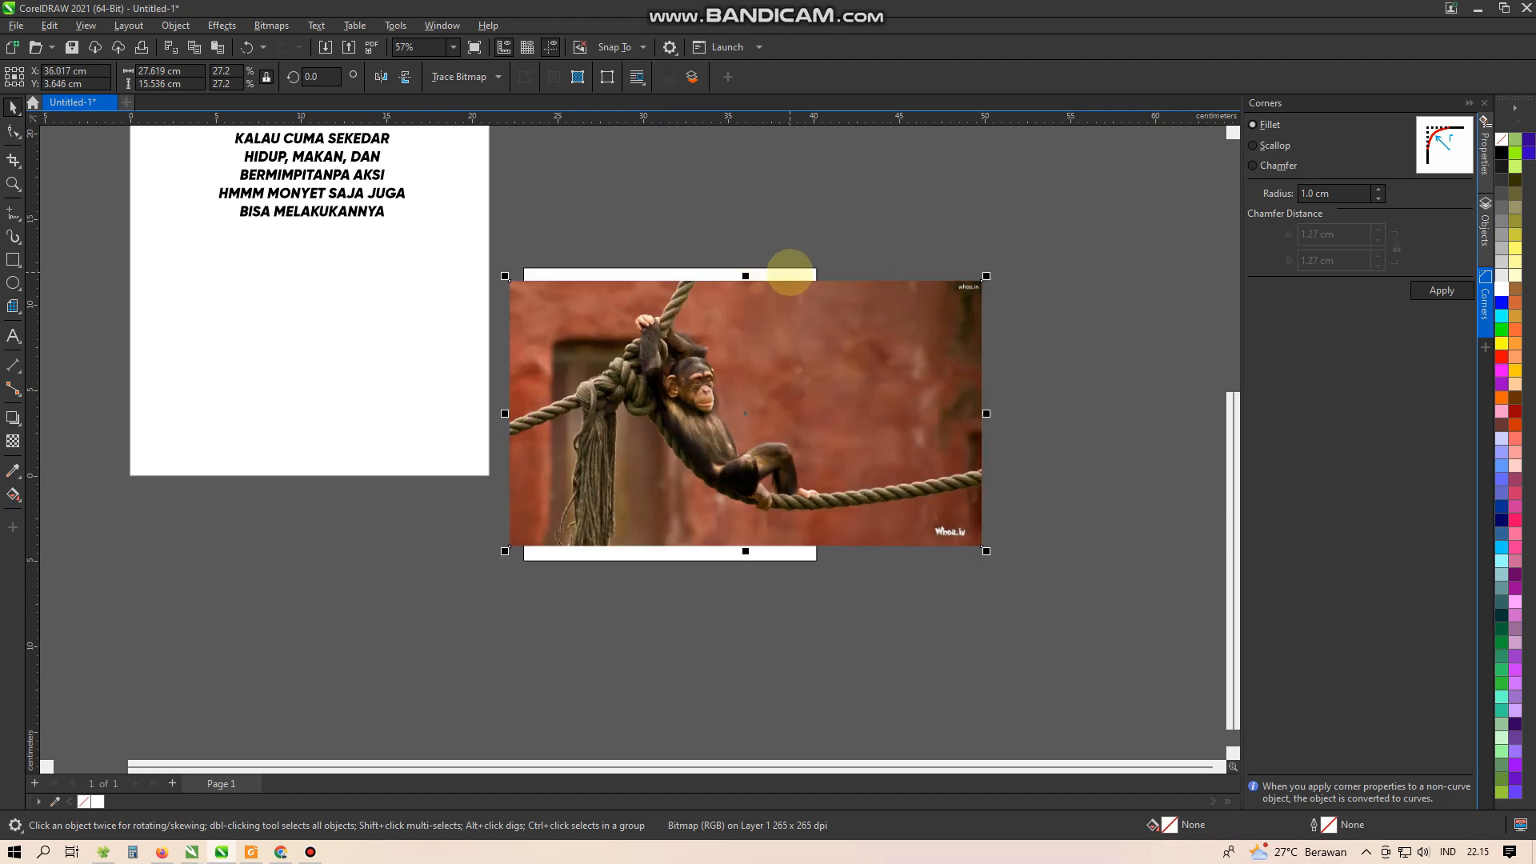
# - Stack the photo between the outer square and the inner frame, and remove the inner frame's fill
pyautogui.hotkey('shift', 'pagedown')
pyautogui.click(796, 284)
pyautogui.hotkey('shift', 'pagedown')
pyautogui.click(764, 305)
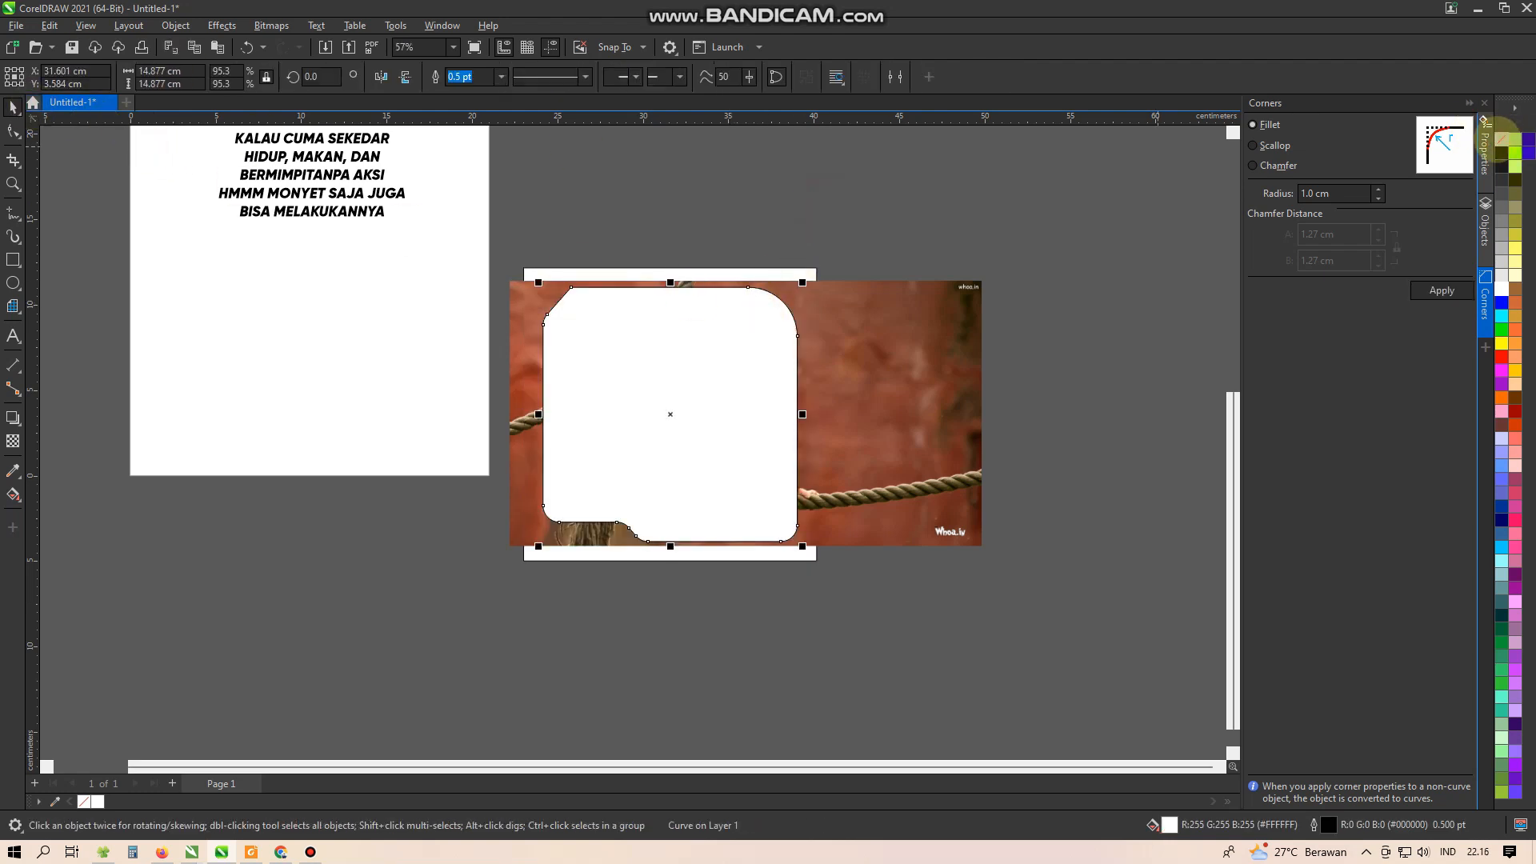
pyautogui.click(1500, 139)
pyautogui.click(840, 196)
# - Scale the monkey photo to 24.0 × 13.5 cm and reposition it so the monkey sits inside the frame outline
pyautogui.scroll(1, 705, 370)
pyautogui.click(917, 367)
pyautogui.moveTo(917, 367); pyautogui.dragTo(872, 358)
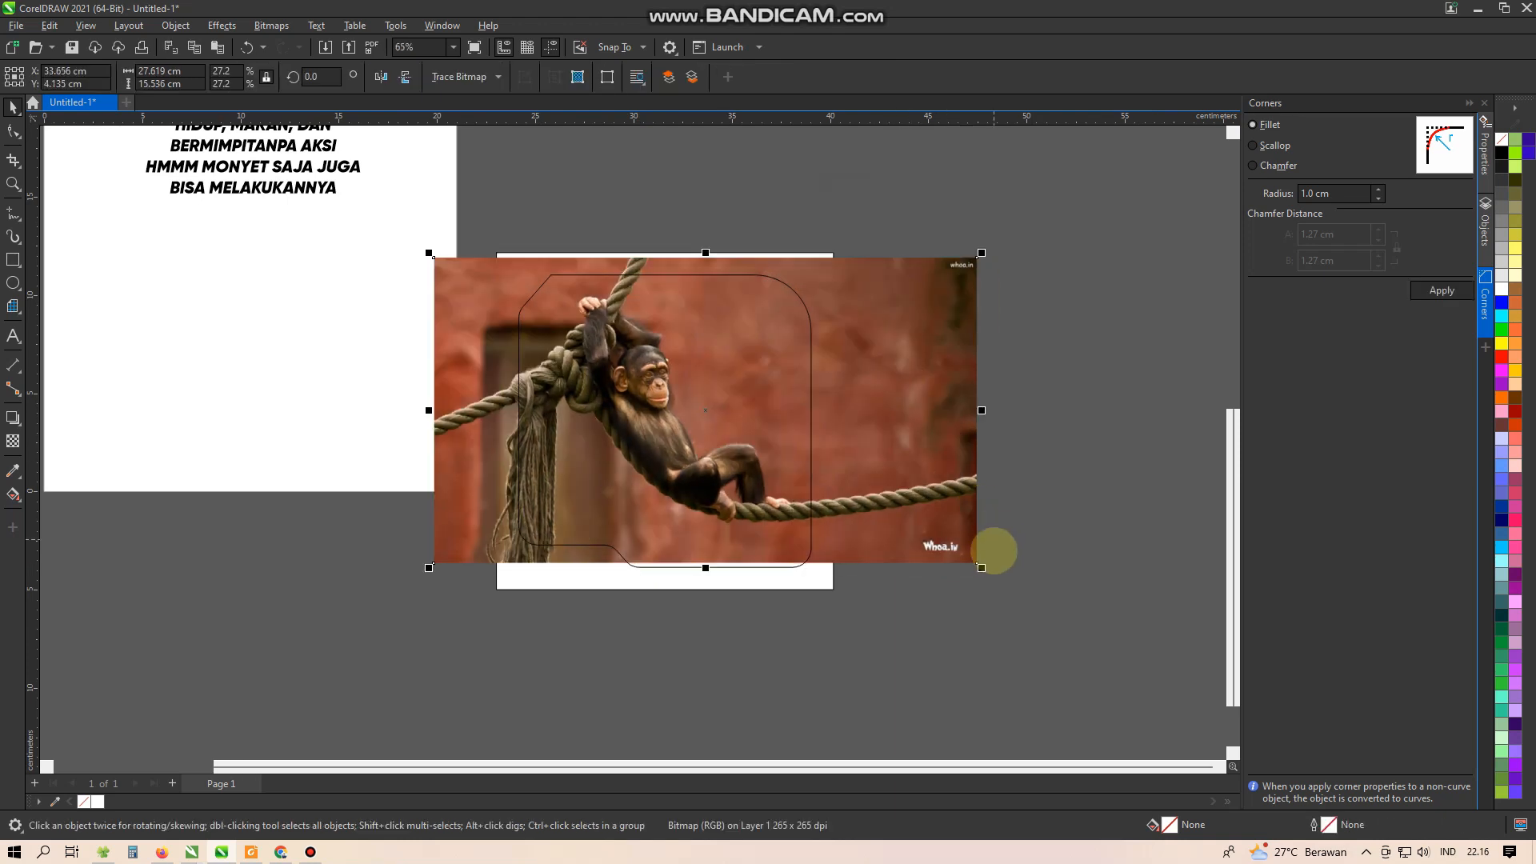
pyautogui.moveTo(981, 568); pyautogui.dragTo(906, 523)
pyautogui.moveTo(868, 436); pyautogui.dragTo(866, 422)
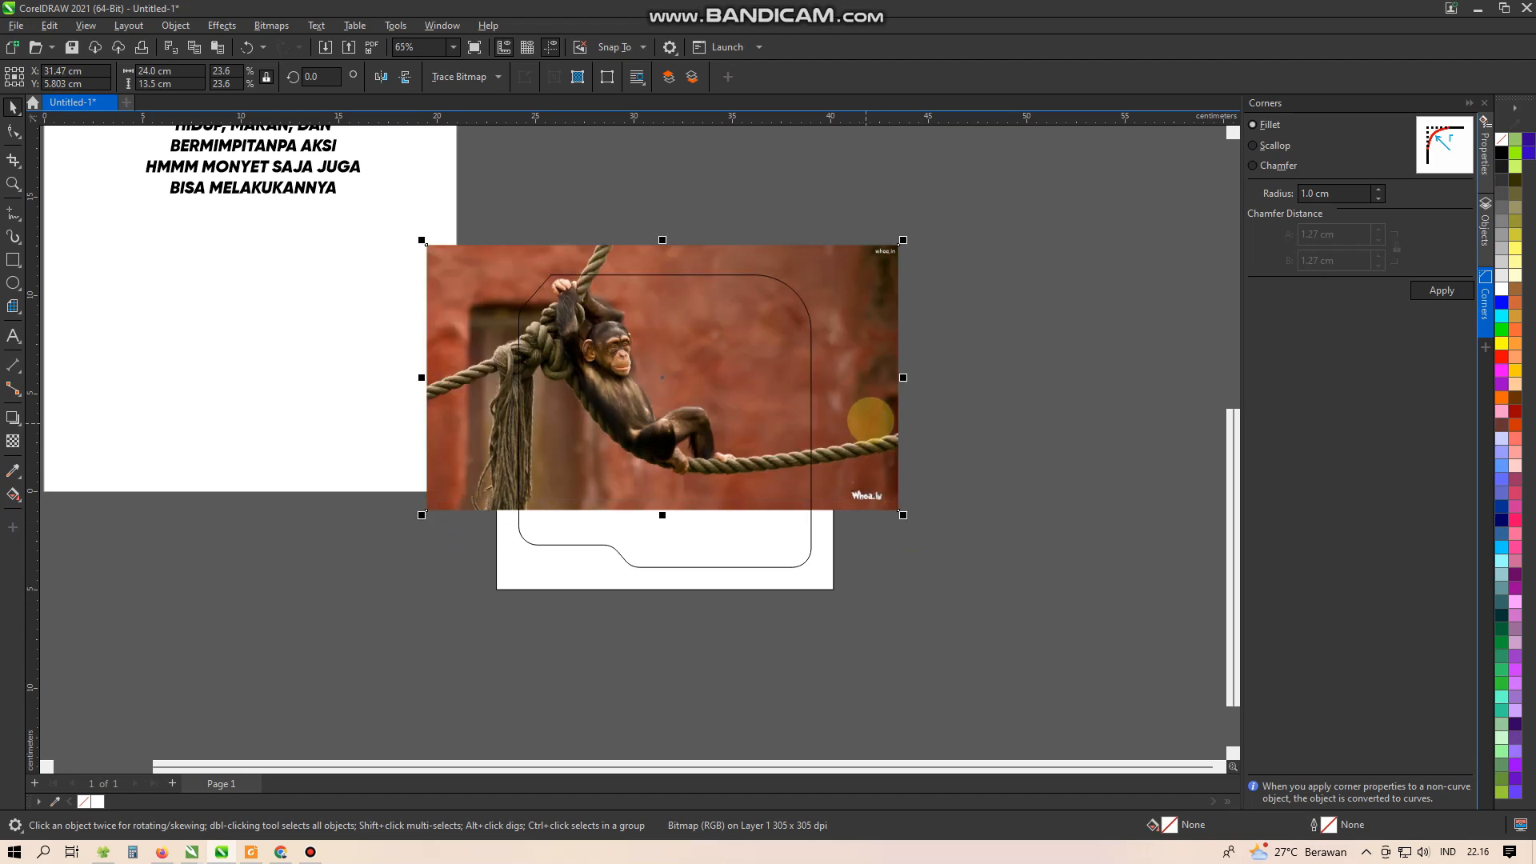
# - Try to cut the monkey photo with the inner frame using Simplify
pyautogui.click(1006, 392)
pyautogui.click(803, 298)
pyautogui.keyDown('shift'); pyautogui.click(844, 273); pyautogui.keyUp('shift')
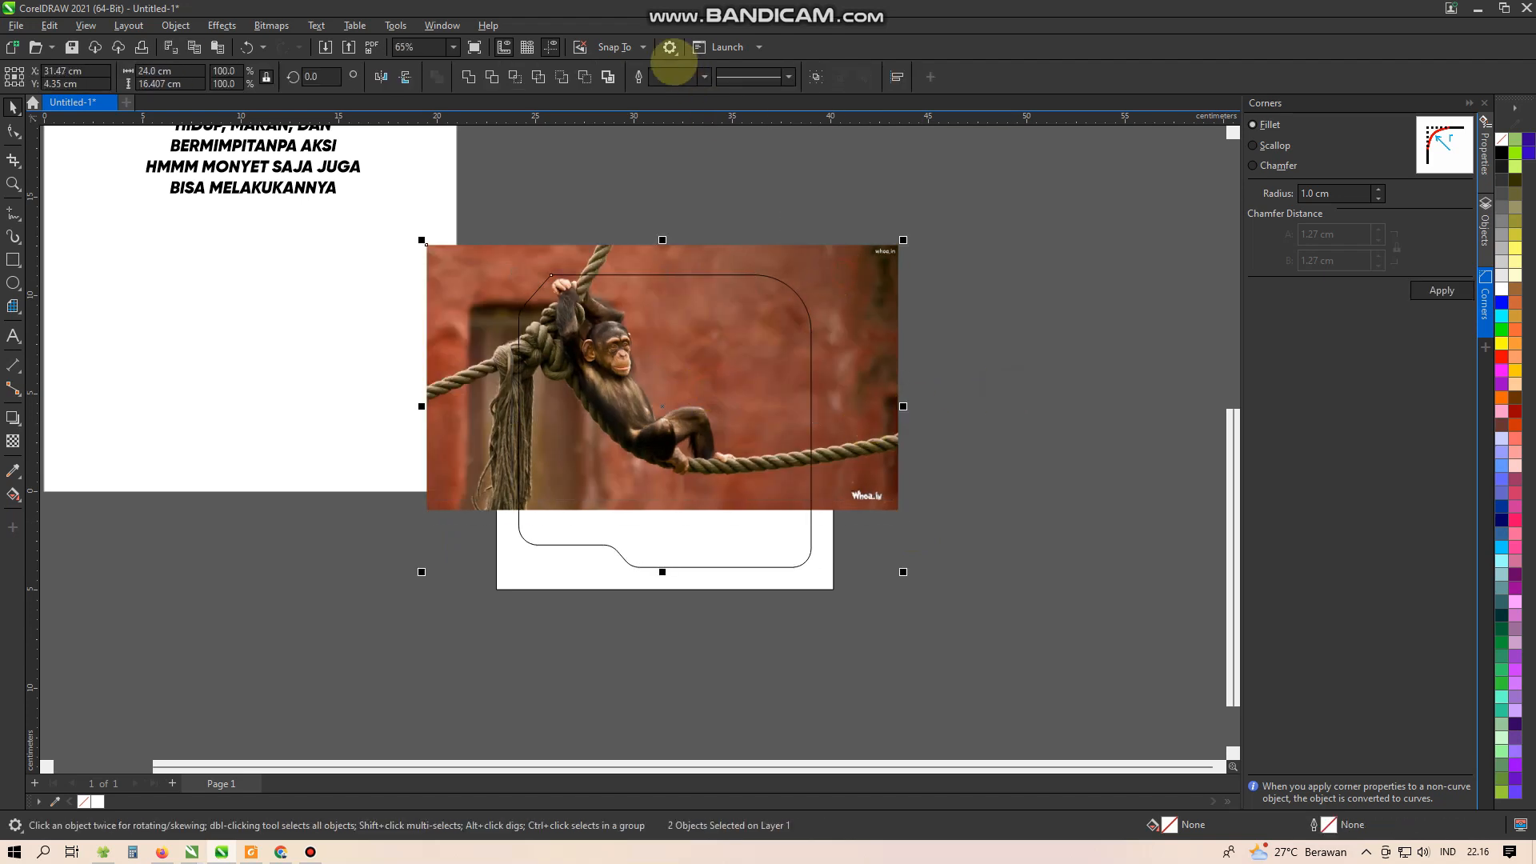
pyautogui.click(538, 76)
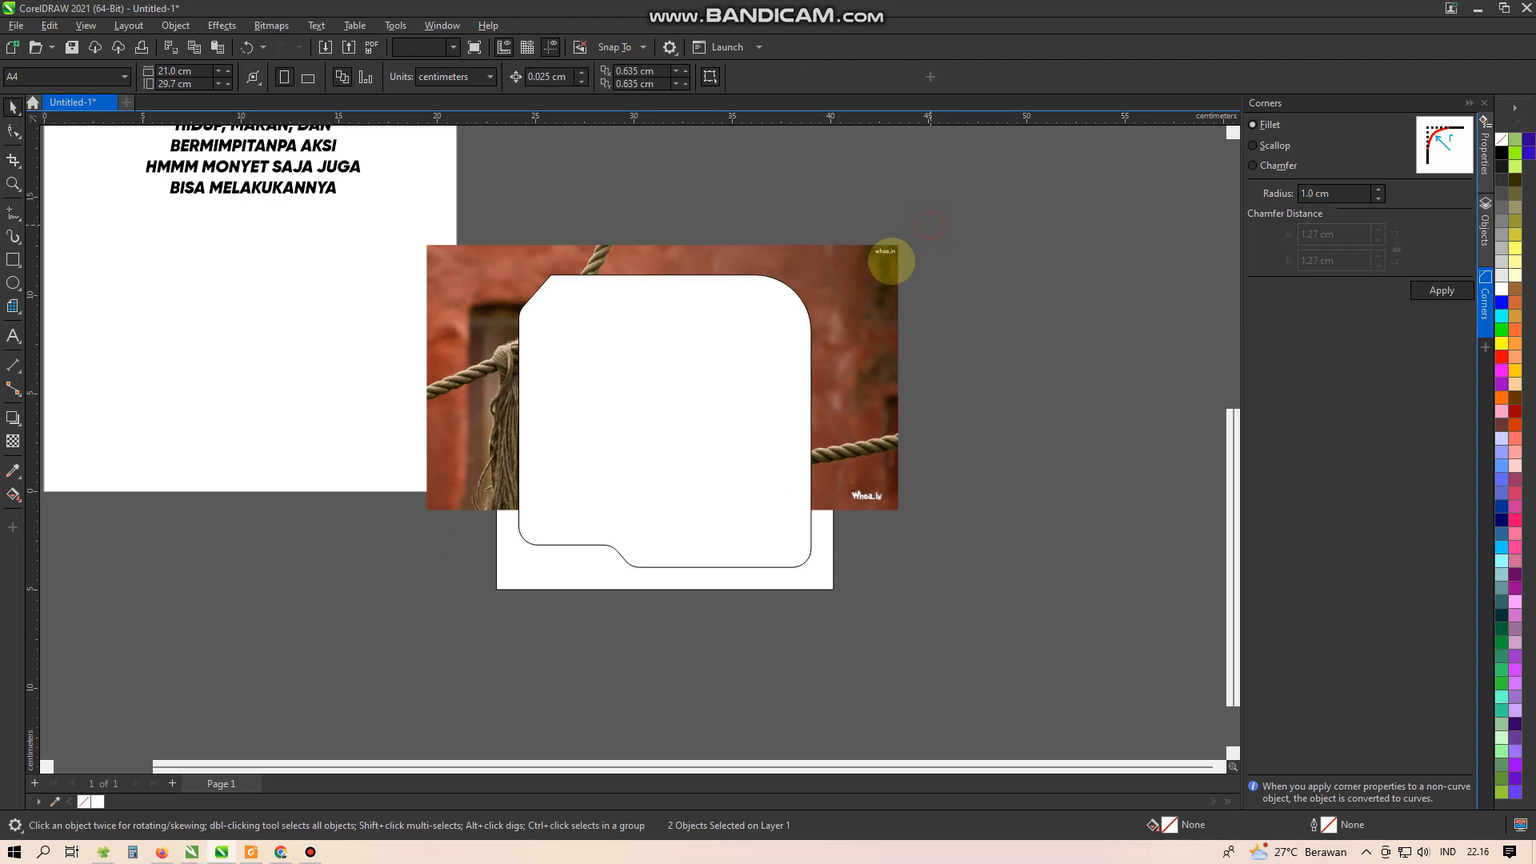
pyautogui.hotkey('ctrl', 'z')
# - Intersect the inner frame with the monkey photo to crop it to the outline, and delete the original photo
pyautogui.click(912, 296)
pyautogui.click(796, 294)
pyautogui.keyDown('shift'); pyautogui.click(864, 275); pyautogui.keyUp('shift')
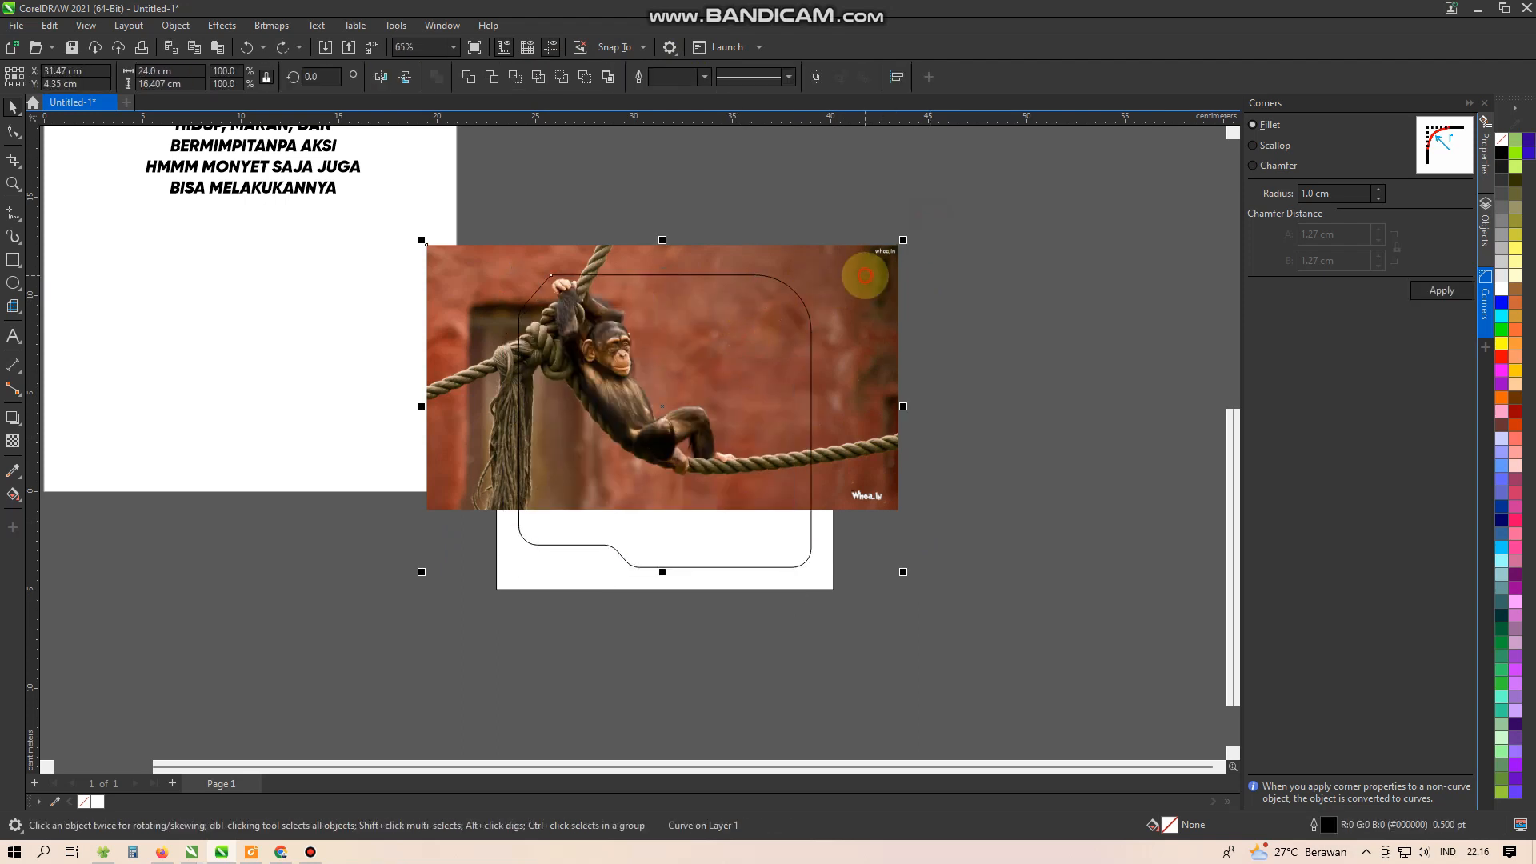
pyautogui.click(516, 78)
pyautogui.click(767, 215)
pyautogui.click(851, 272)
pyautogui.press('Delete')
pyautogui.click(931, 291)
# - Apply a vertical fountain transparency to the inner frame, fading from its lower part up to the middle of the photo
pyautogui.click(704, 444)
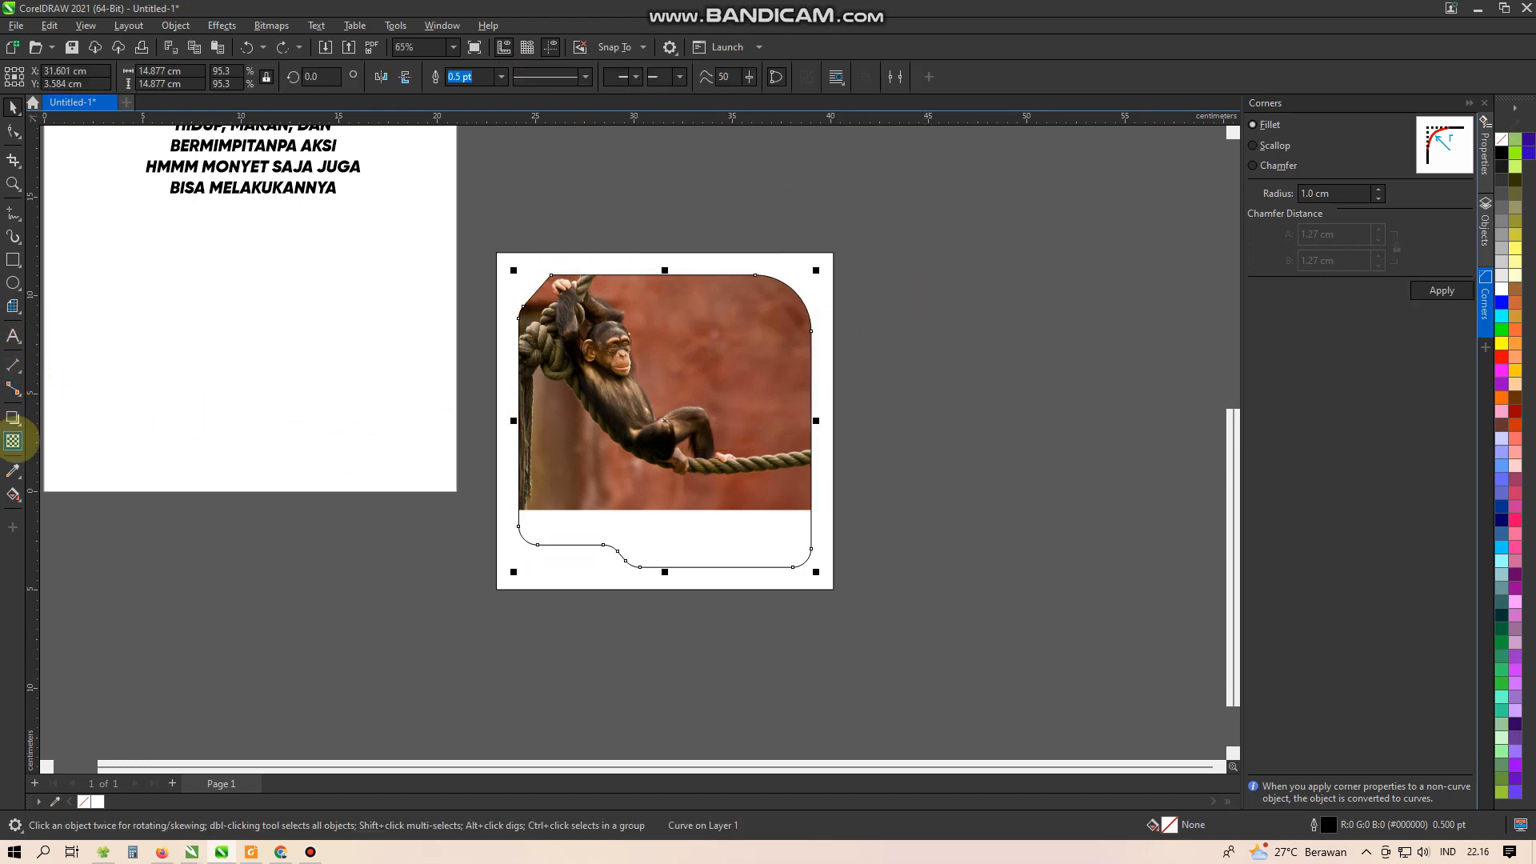
pyautogui.click(13, 441)
pyautogui.moveTo(690, 378)
pyautogui.mouseDown()
pyautogui.moveTo(690, 540)
pyautogui.moveTo(693, 400)
pyautogui.mouseUp()
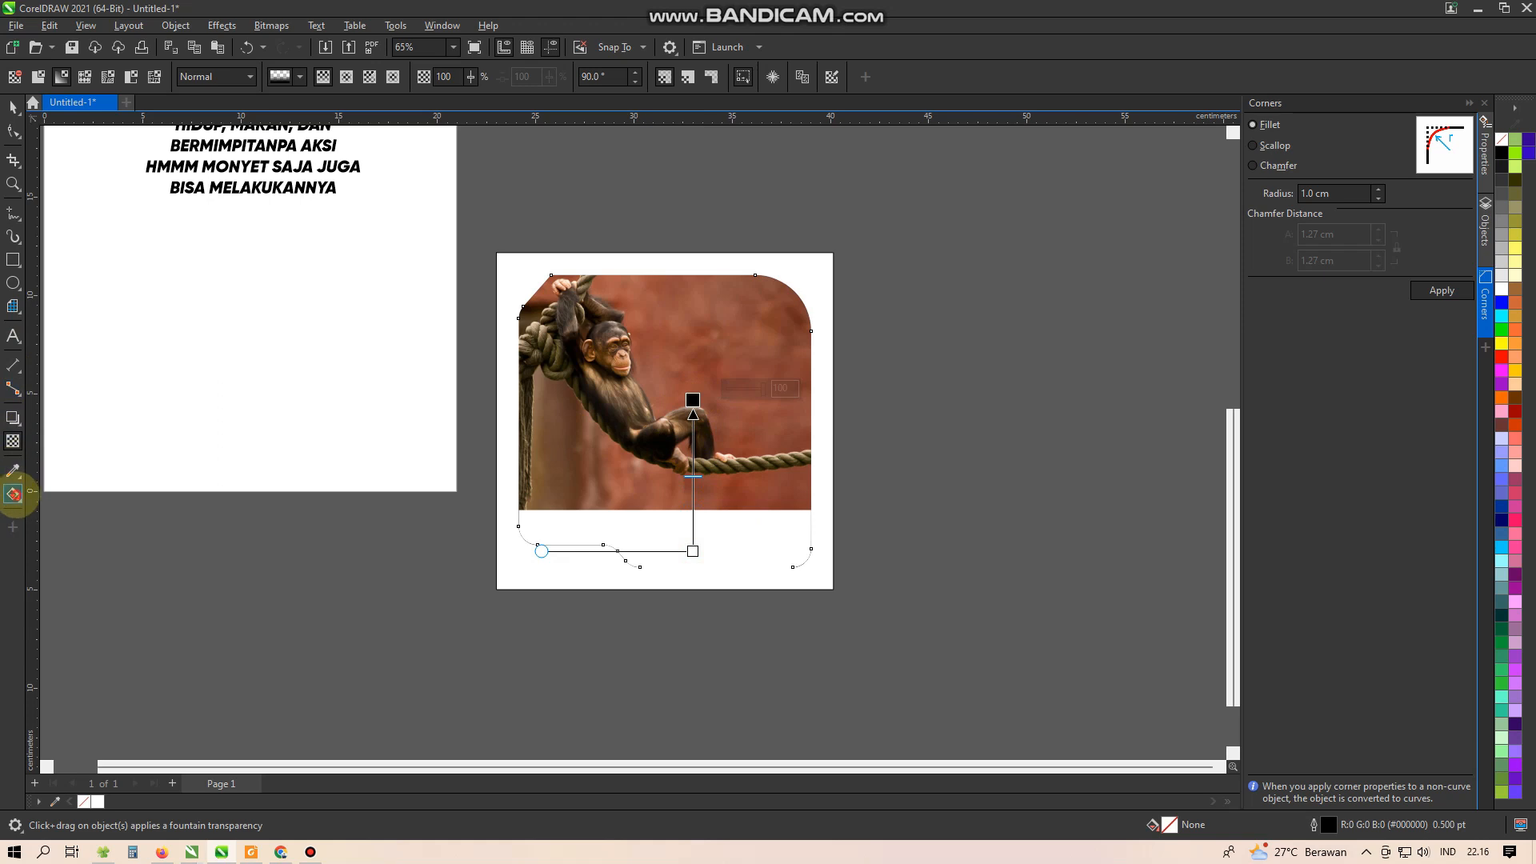
pyautogui.click(13, 105)
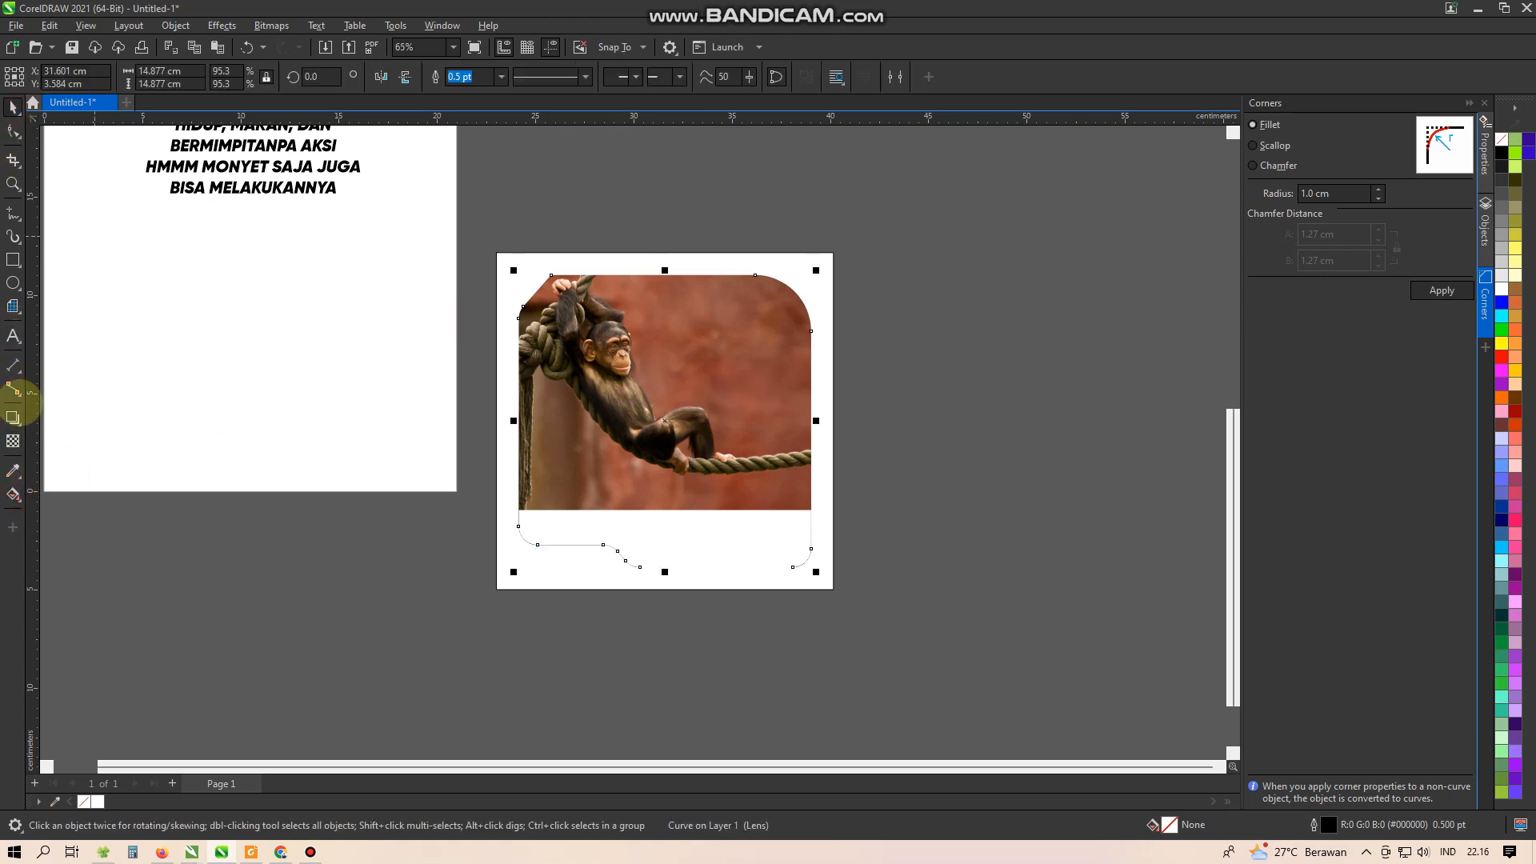
# - Fill the semi-transparent inner frame with white sampled from the blank area below the photo
pyautogui.click(13, 470)
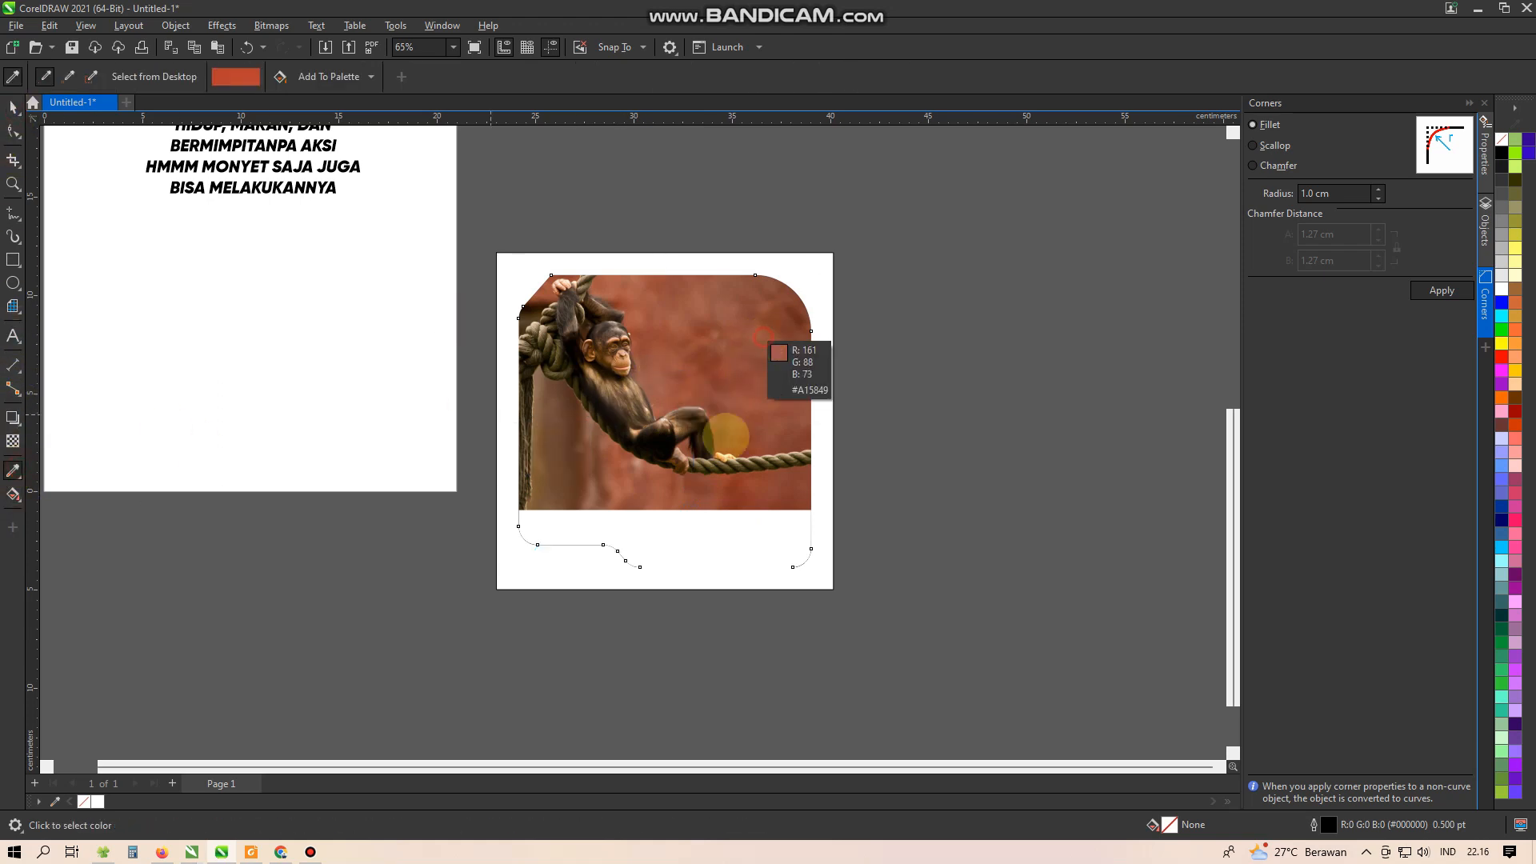
pyautogui.click(687, 550)
pyautogui.click(686, 550)
pyautogui.click(13, 105)
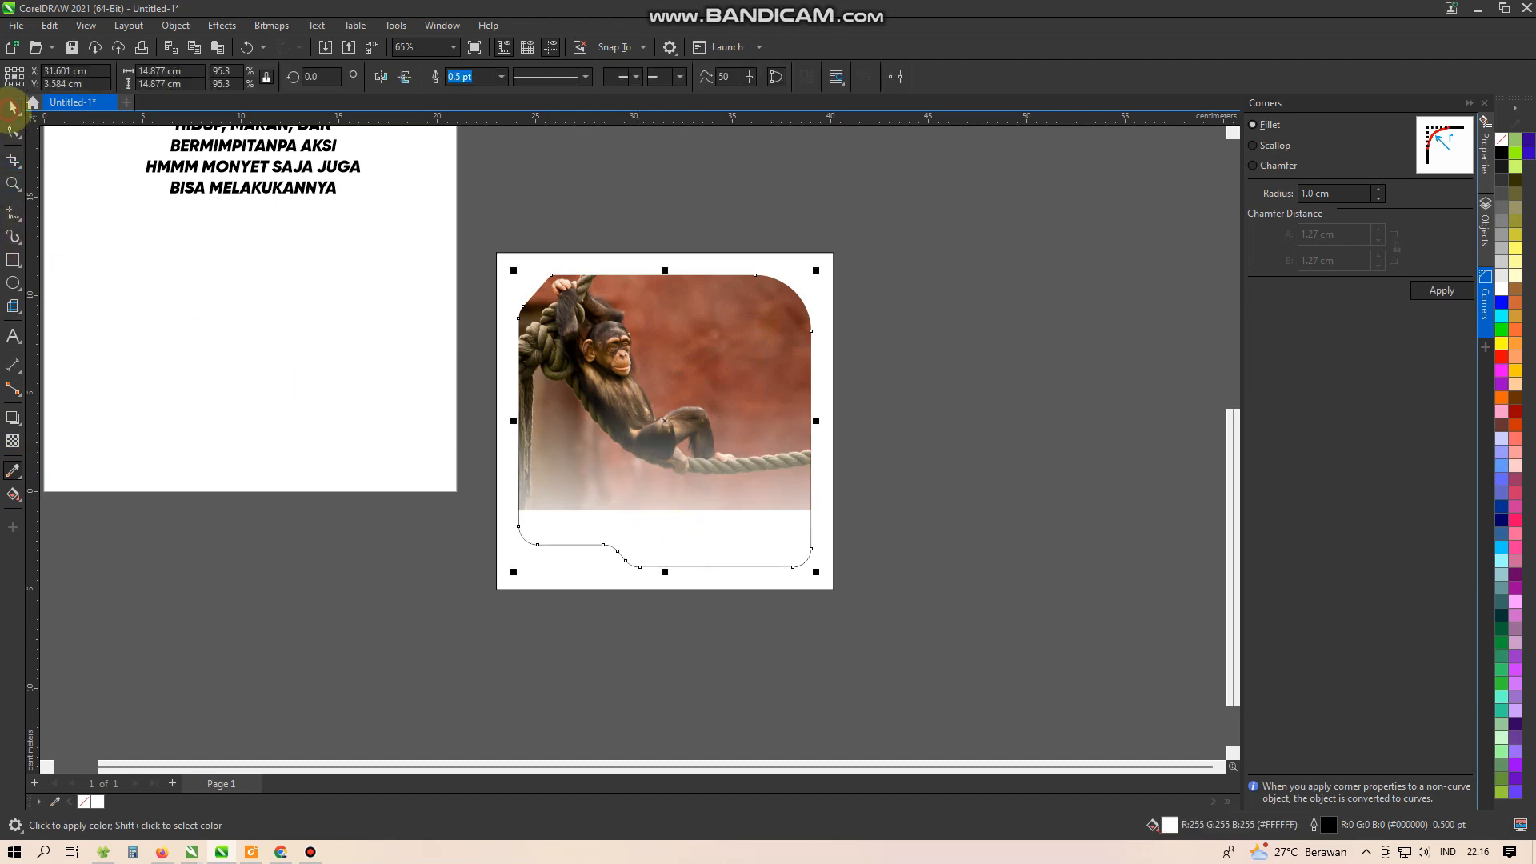
pyautogui.moveTo(608, 509); pyautogui.dragTo(651, 514)
pyautogui.hotkey('ctrl', 'z')
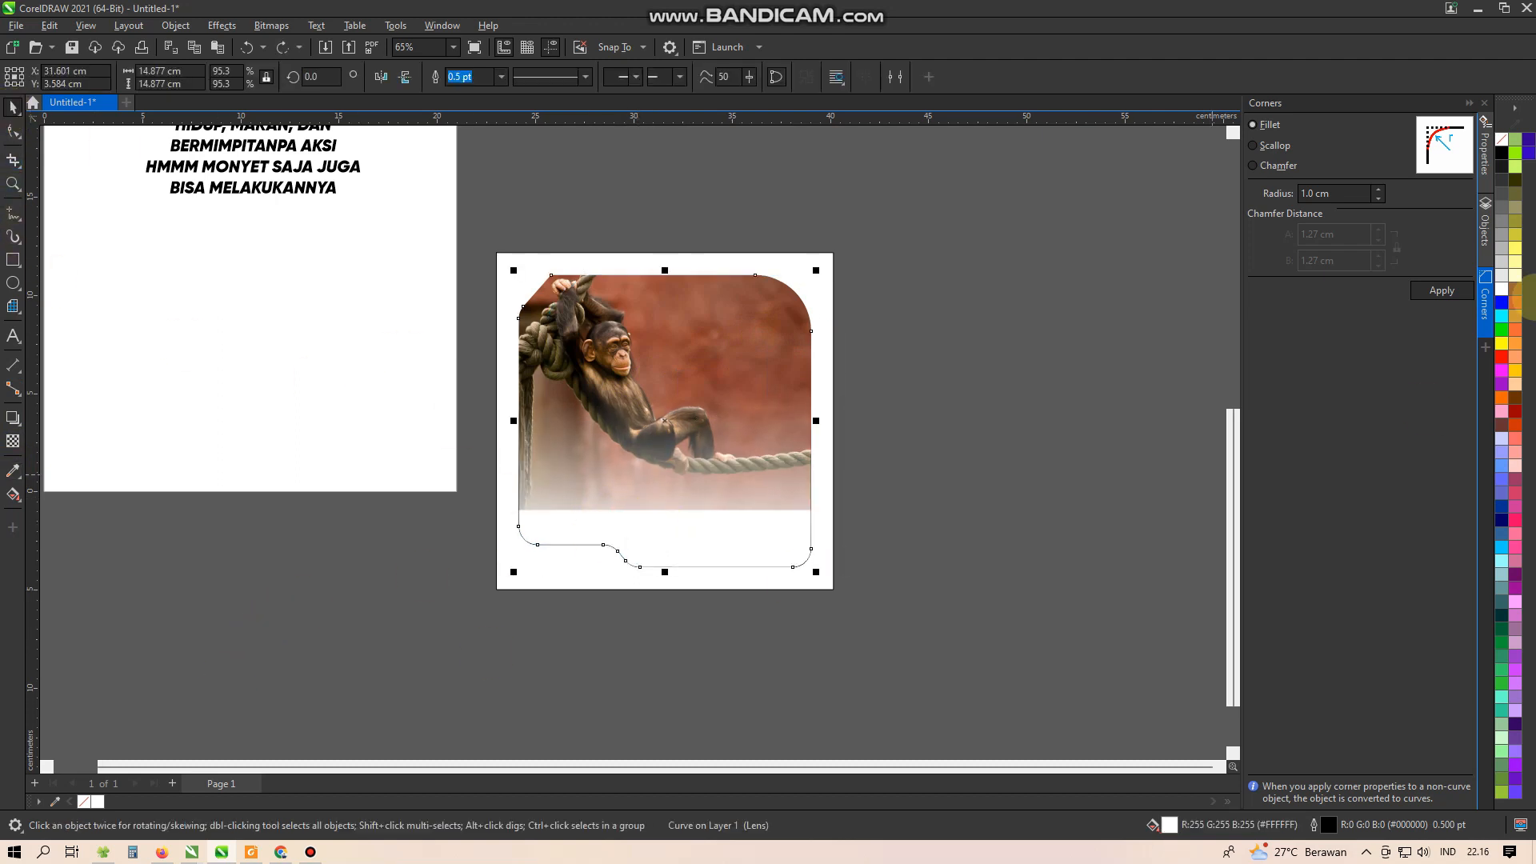
# - Try red and dark olive fills on the semi-transparent frame, and set its fill to black
pyautogui.click(1502, 357)
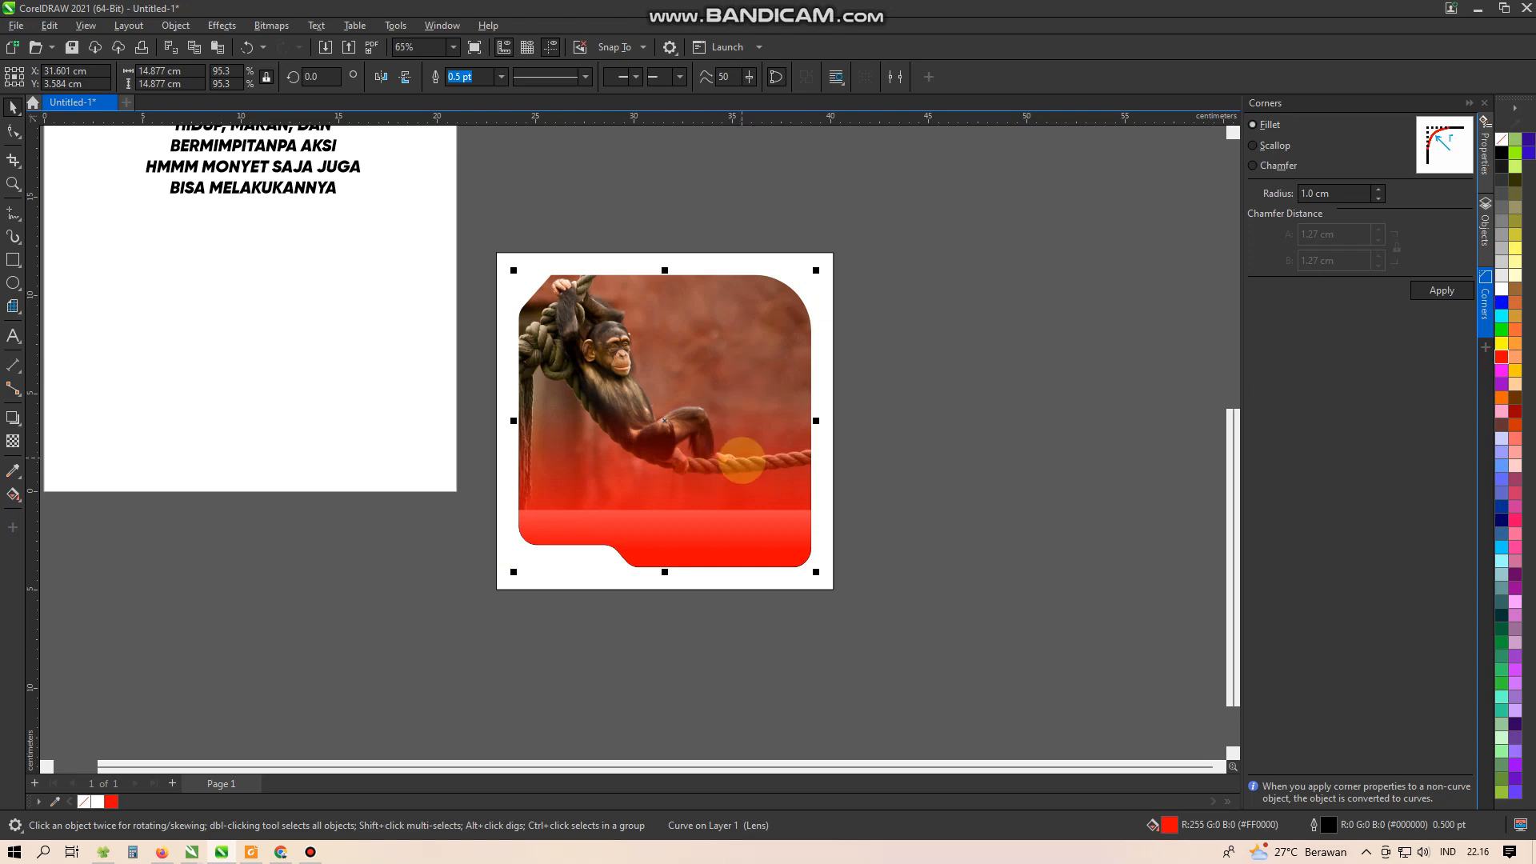
pyautogui.scroll(1, 742, 462)
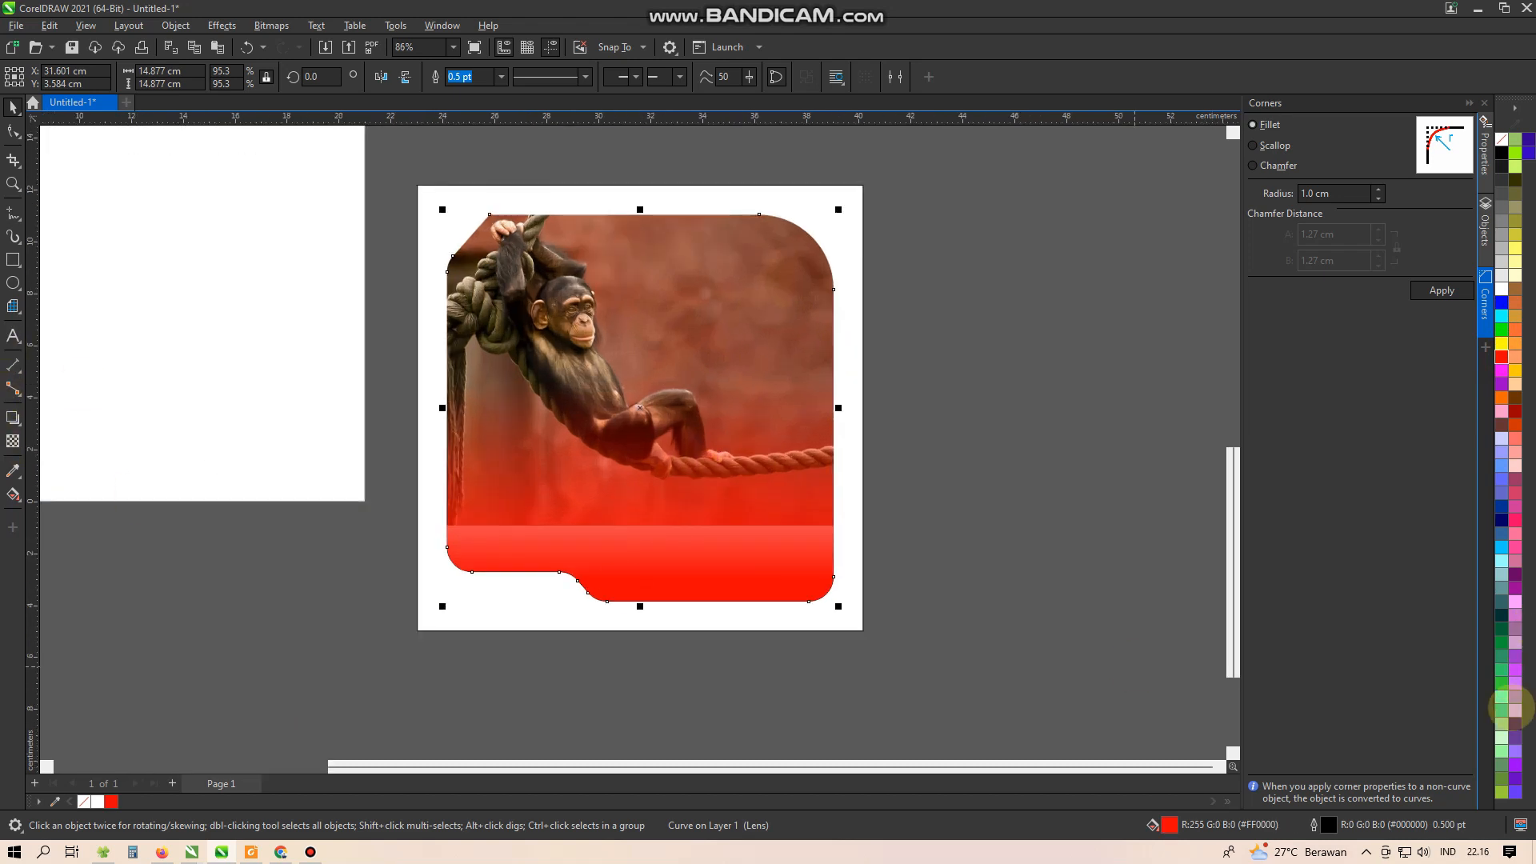
pyautogui.click(1515, 178)
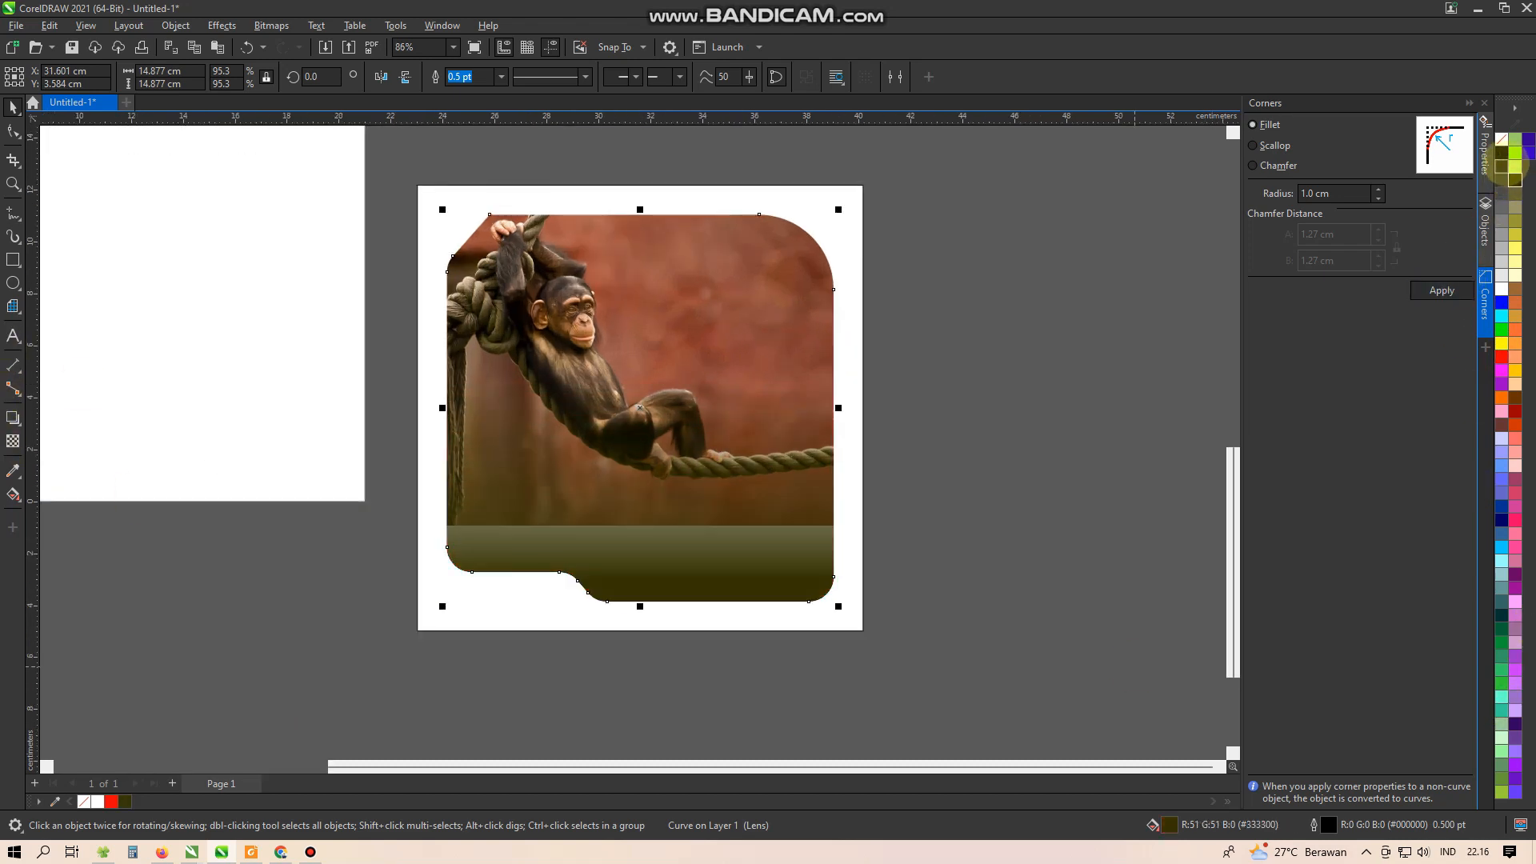
pyautogui.click(1503, 153)
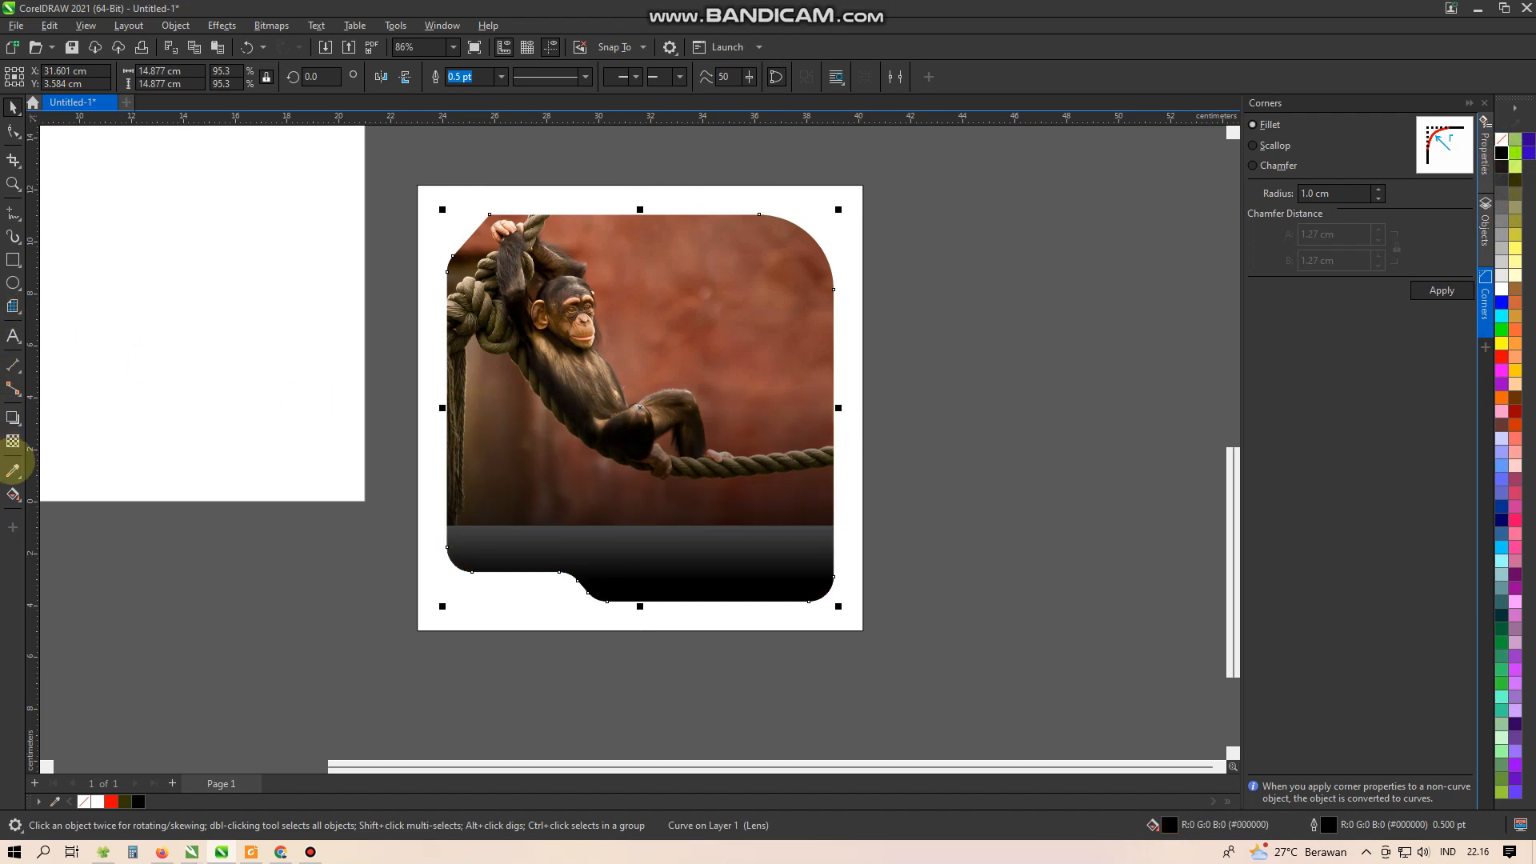
# - Apply a vertical fountain fill to the frame from black at the bottom to a reddish brown sampled from the photo, and shorten its span
pyautogui.click(13, 494)
pyautogui.moveTo(677, 573); pyautogui.dragTo(678, 376)
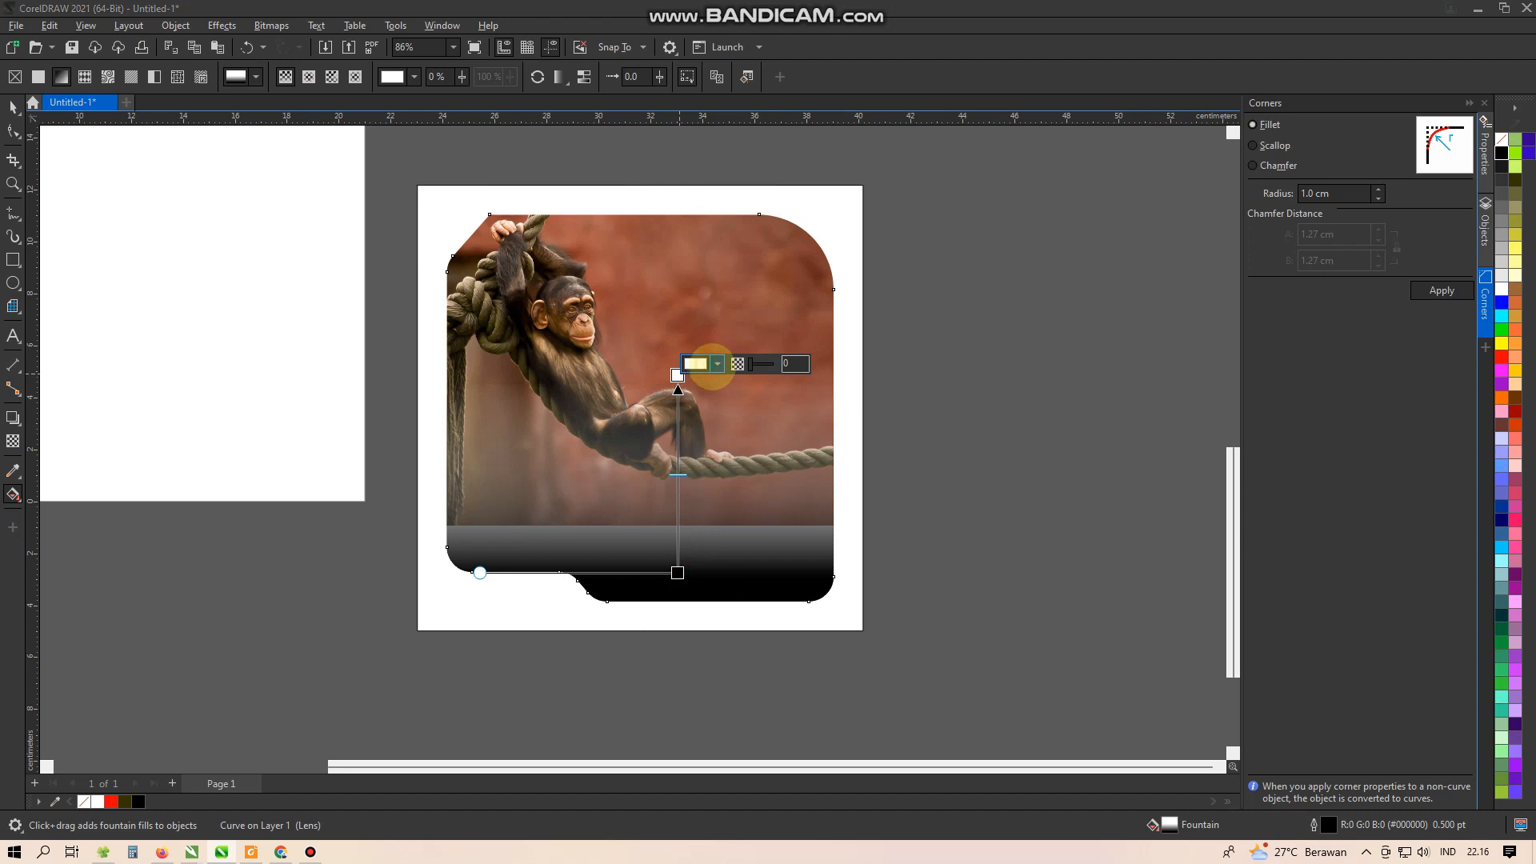
pyautogui.click(717, 364)
pyautogui.click(836, 600)
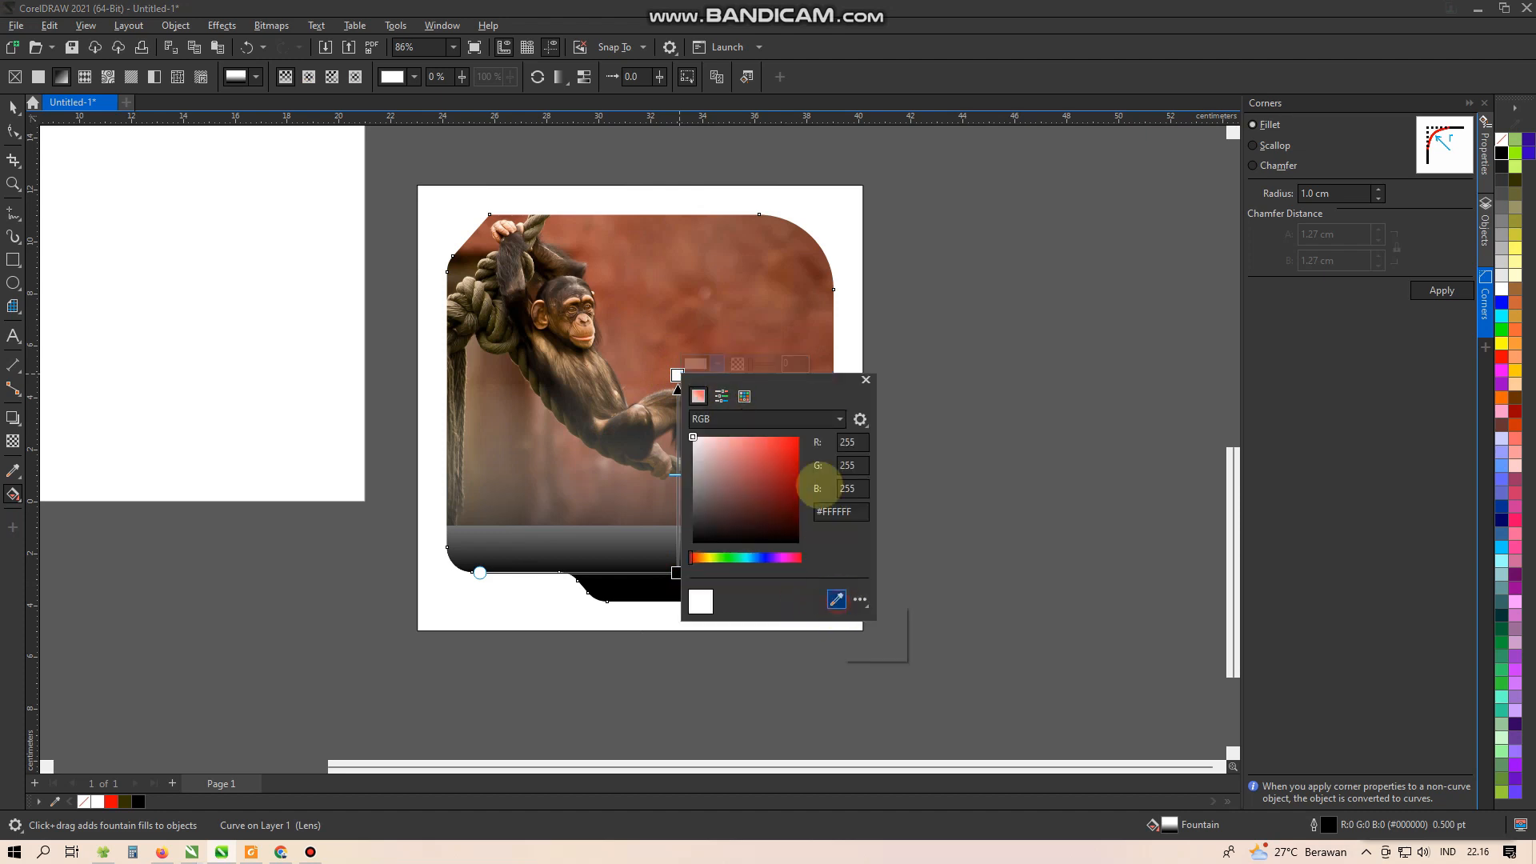
pyautogui.click(815, 293)
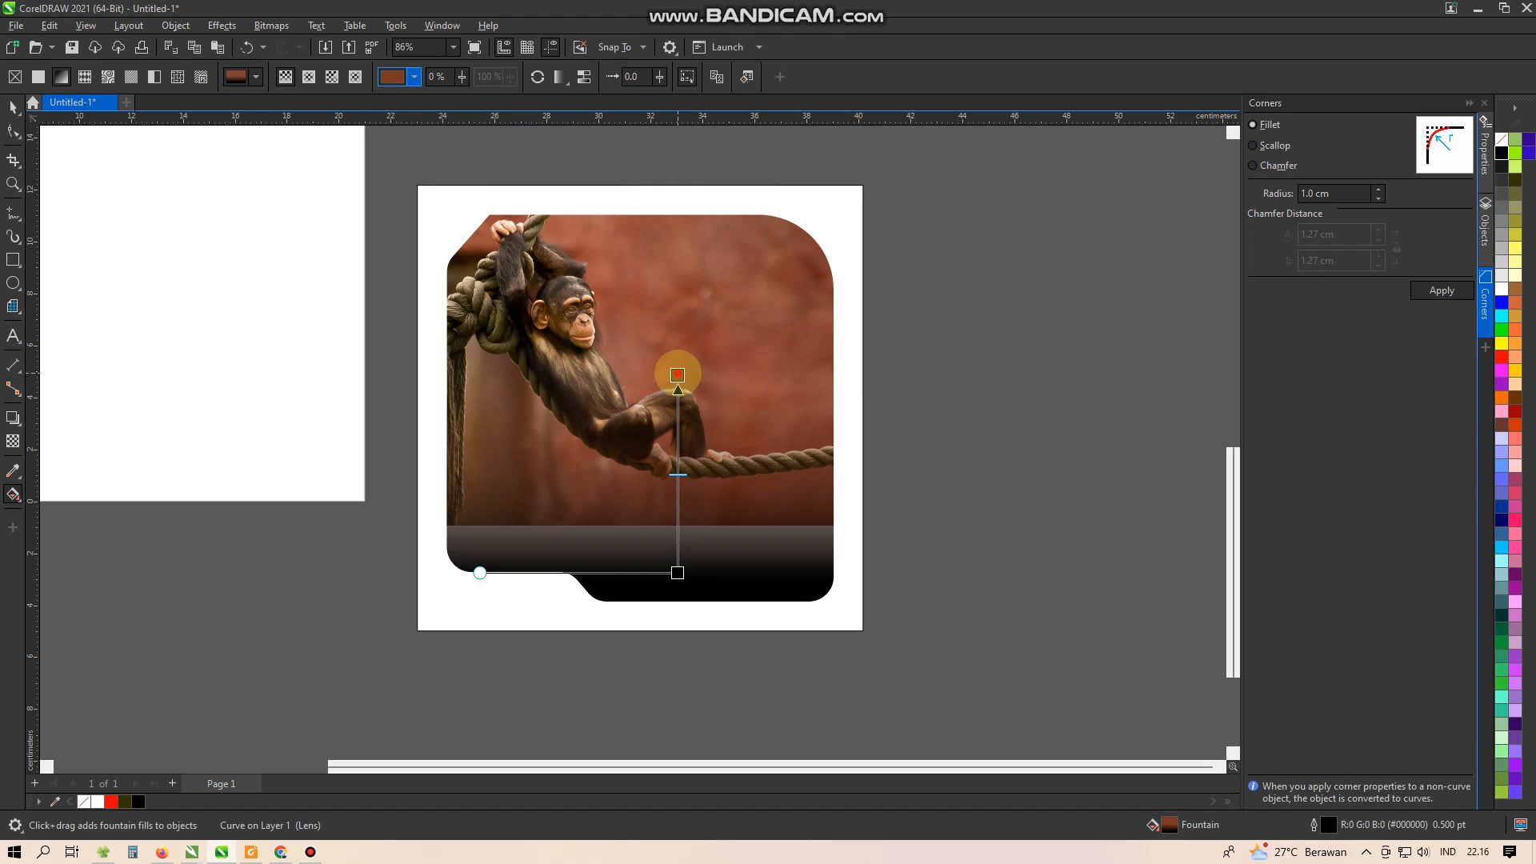
pyautogui.moveTo(677, 374); pyautogui.dragTo(678, 436)
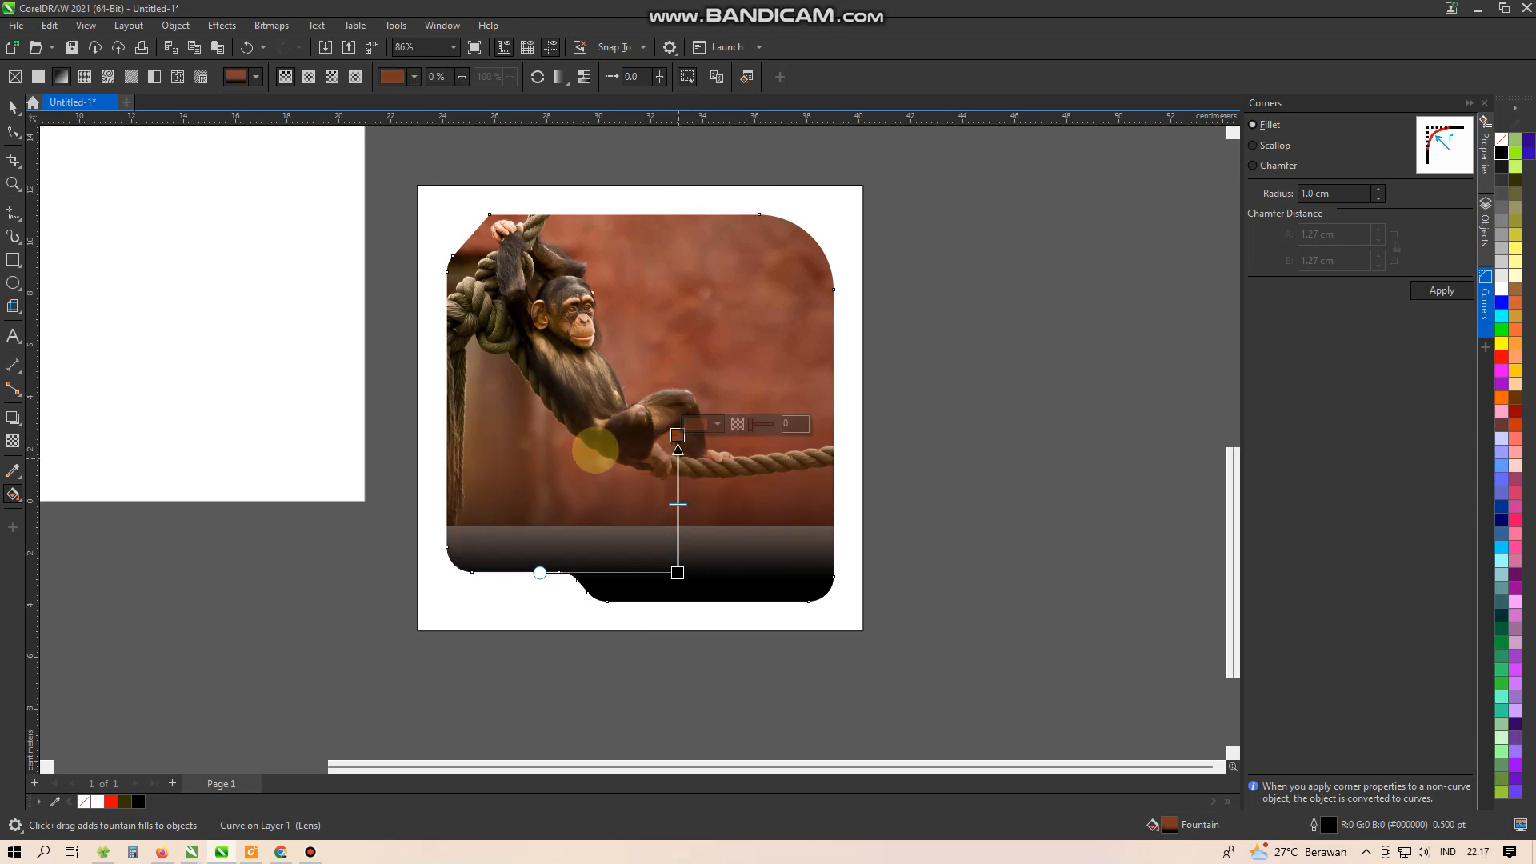
# - Adjust the start and end of the frame's transparency fade so solid dark colour covers the photo's lower edge
pyautogui.click(12, 440)
pyautogui.moveTo(678, 380); pyautogui.dragTo(670, 421)
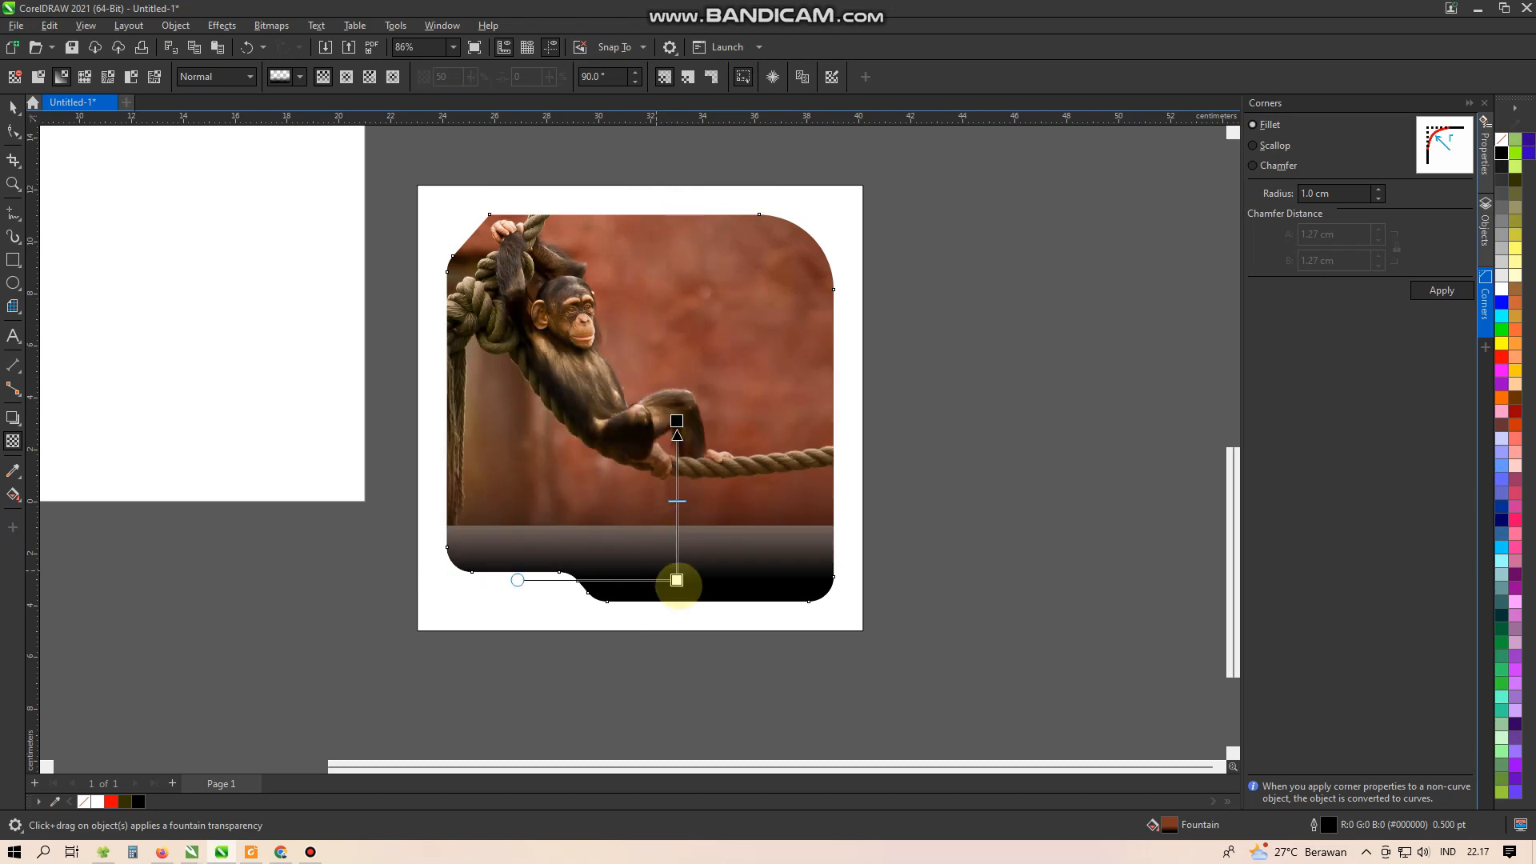
pyautogui.moveTo(677, 579); pyautogui.dragTo(677, 514)
pyautogui.moveTo(677, 418); pyautogui.dragTo(677, 399)
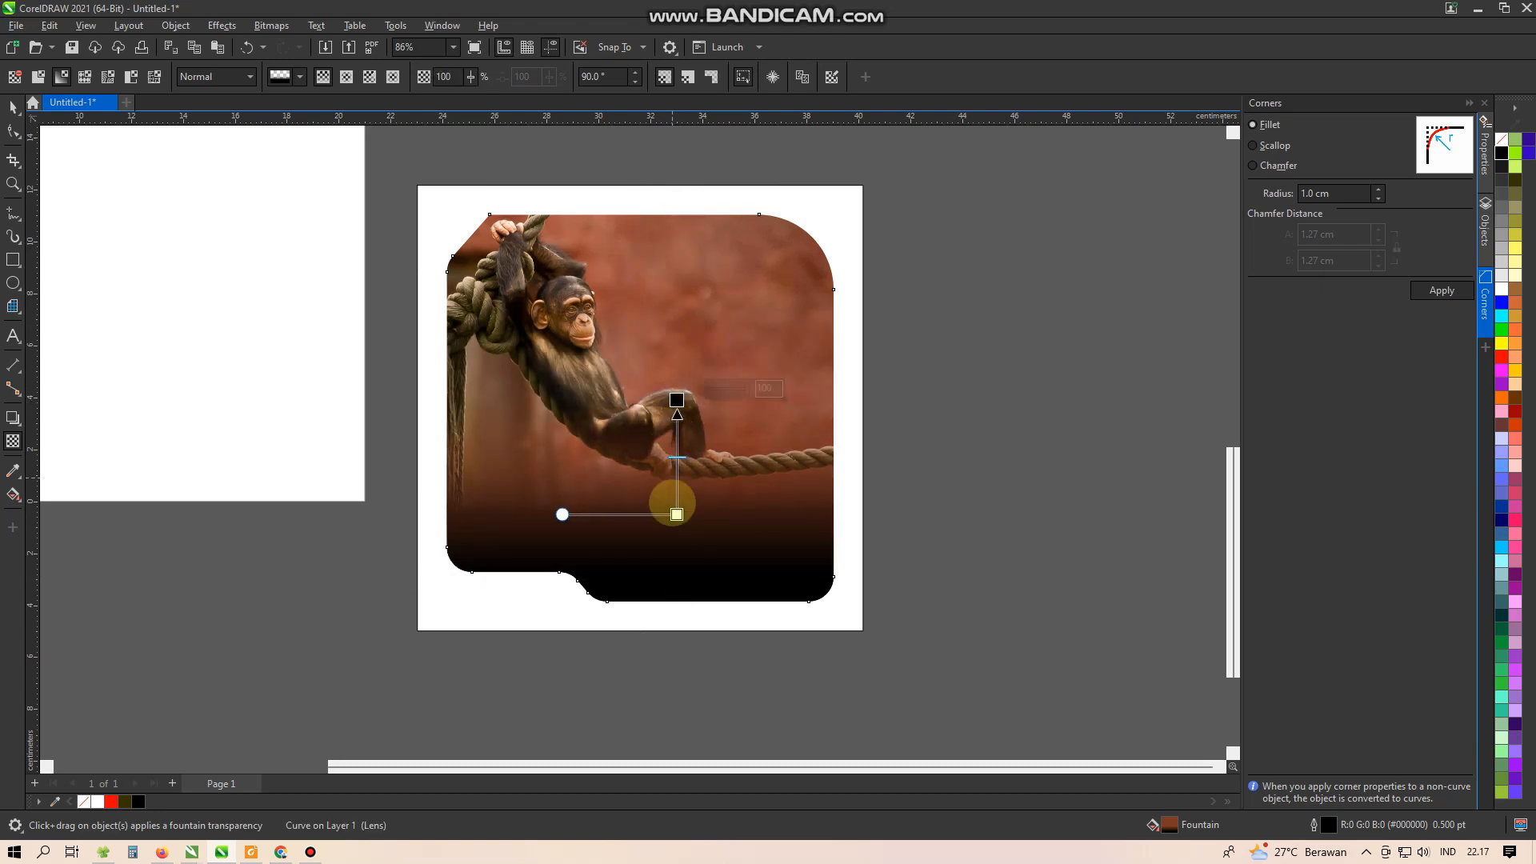
pyautogui.moveTo(676, 515); pyautogui.dragTo(678, 549)
pyautogui.hotkey('ctrl', 'z')
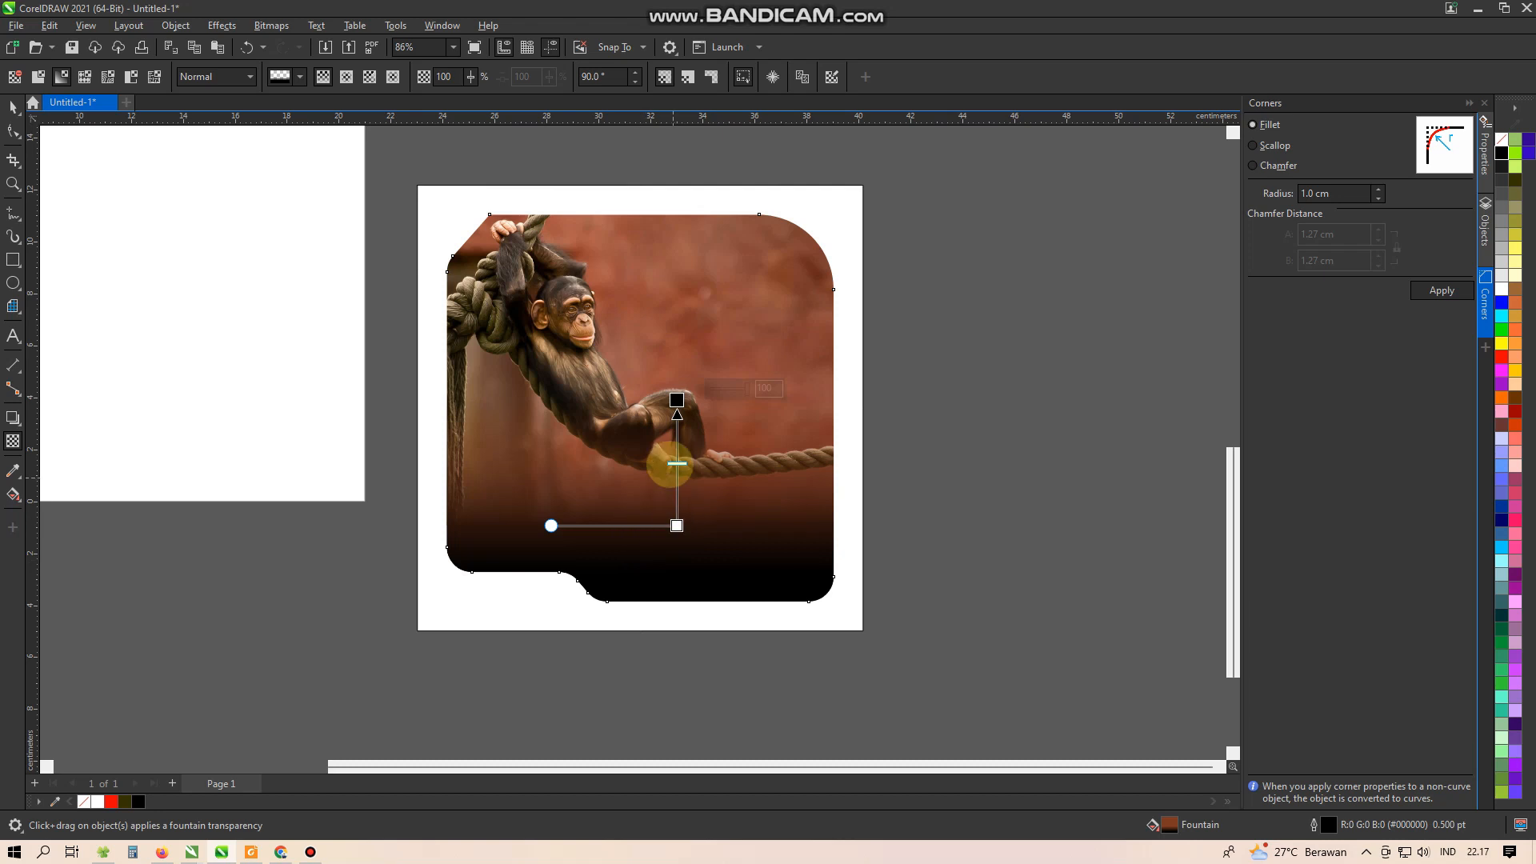
# - Try to lower the start of the frame's transparency fade, undo that change, and deselect the frame
pyautogui.moveTo(677, 526); pyautogui.dragTo(677, 565)
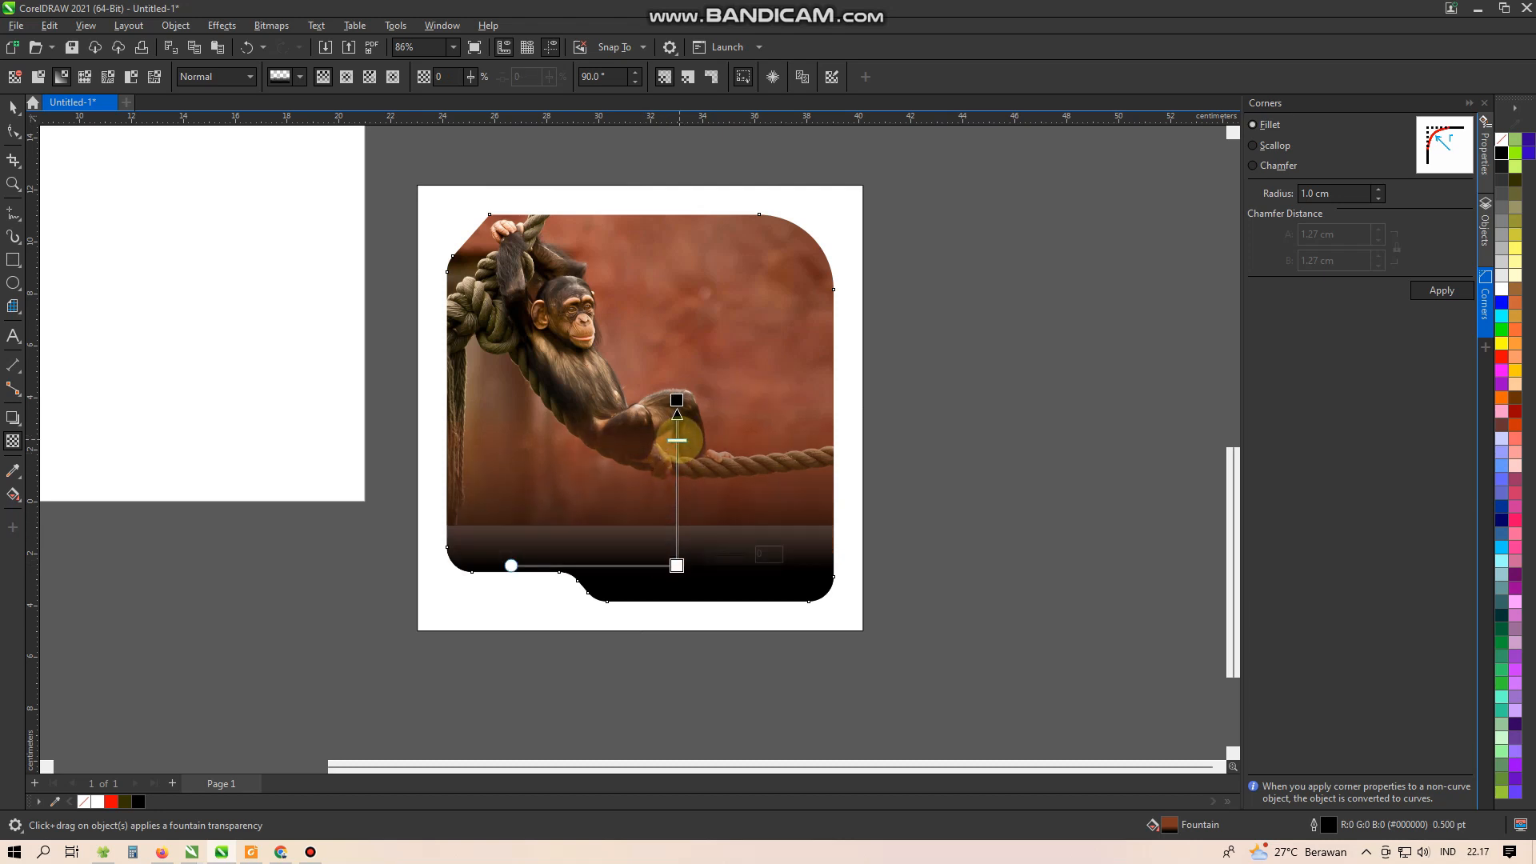
pyautogui.hotkey('ctrl', 'z')
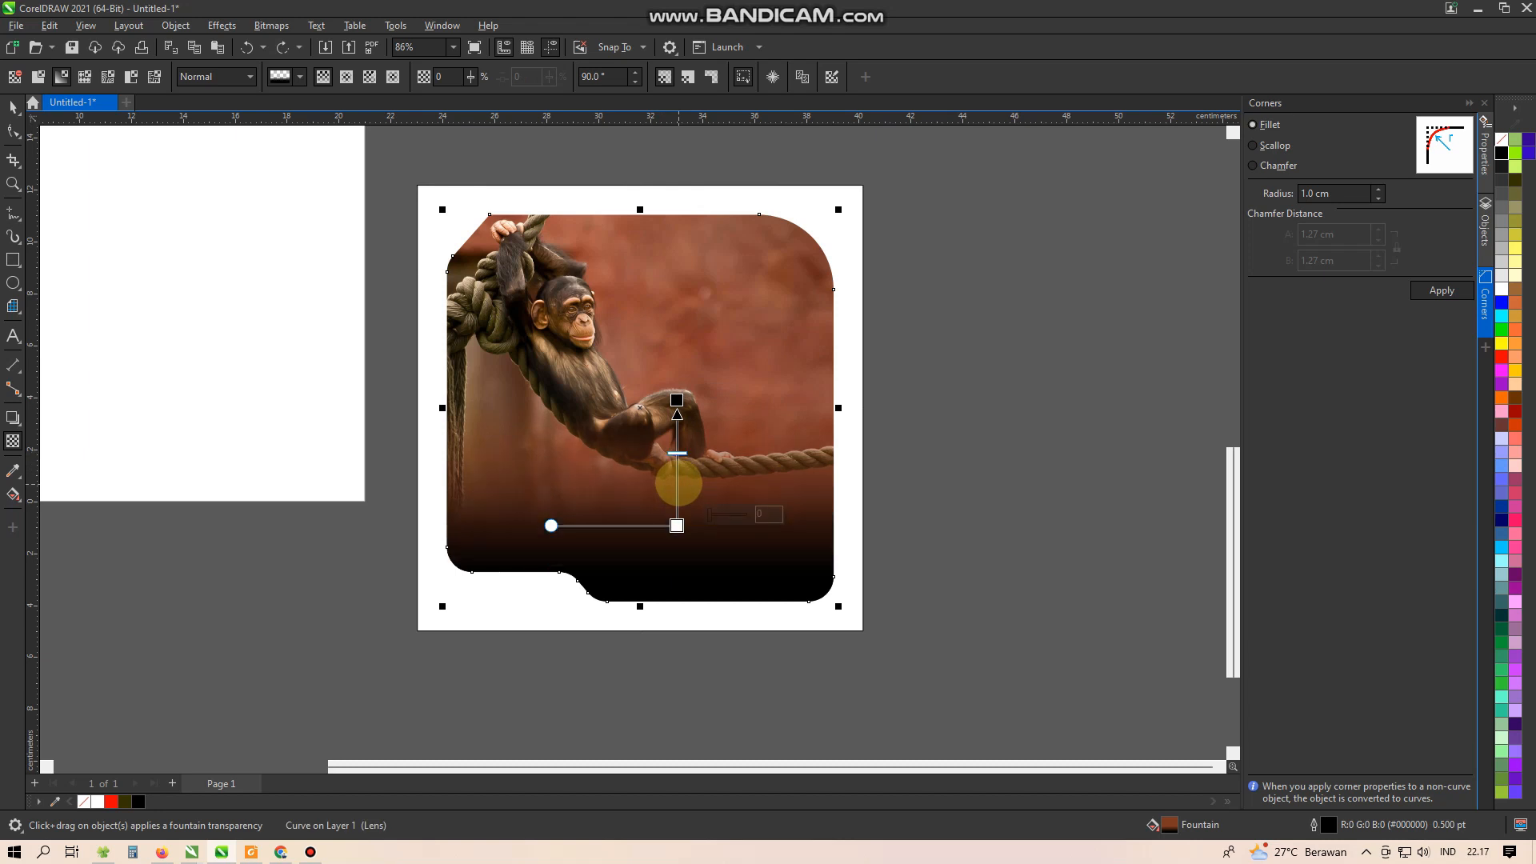
pyautogui.click(13, 107)
pyautogui.click(1035, 363)
# - Move the quote text from the page onto the dark lower part of the photo and scale it down to about 21 pt
pyautogui.scroll(-3, 755, 425)
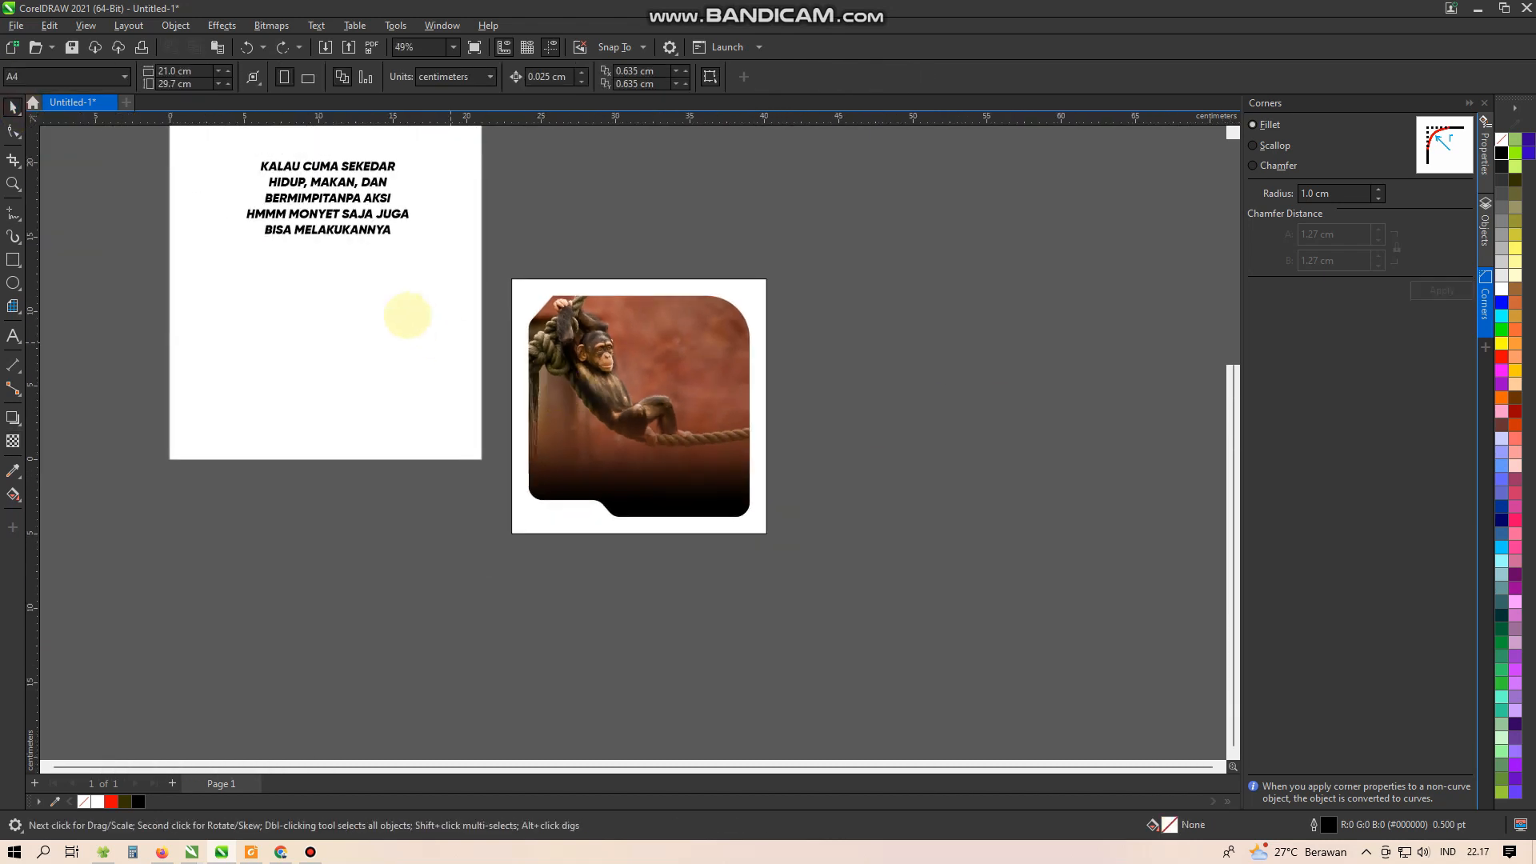
pyautogui.moveTo(337, 226); pyautogui.dragTo(661, 473)
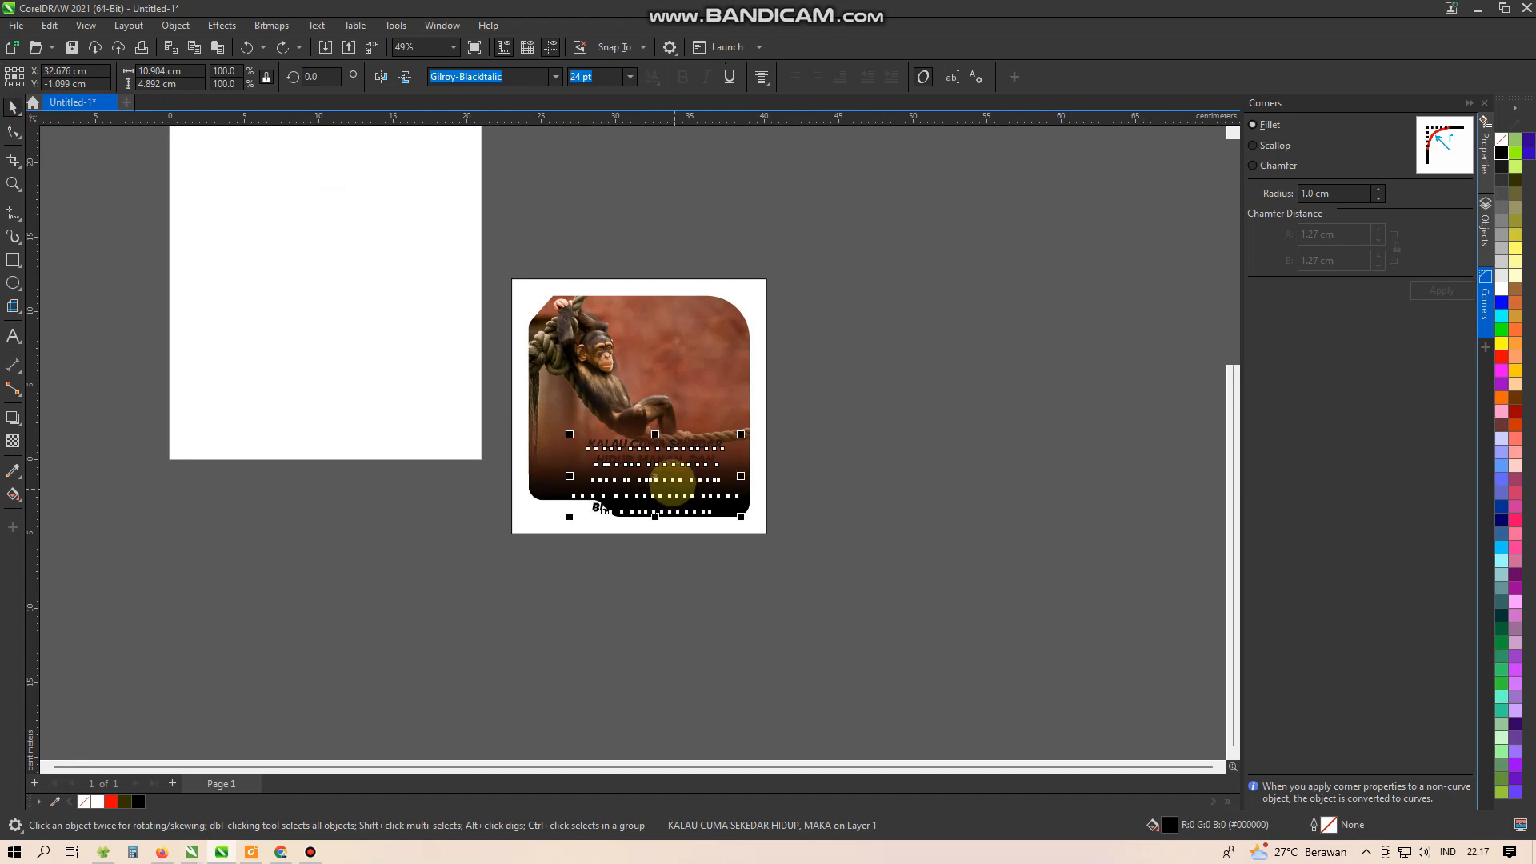
pyautogui.scroll(2, 661, 473)
pyautogui.scroll(1, 670, 464)
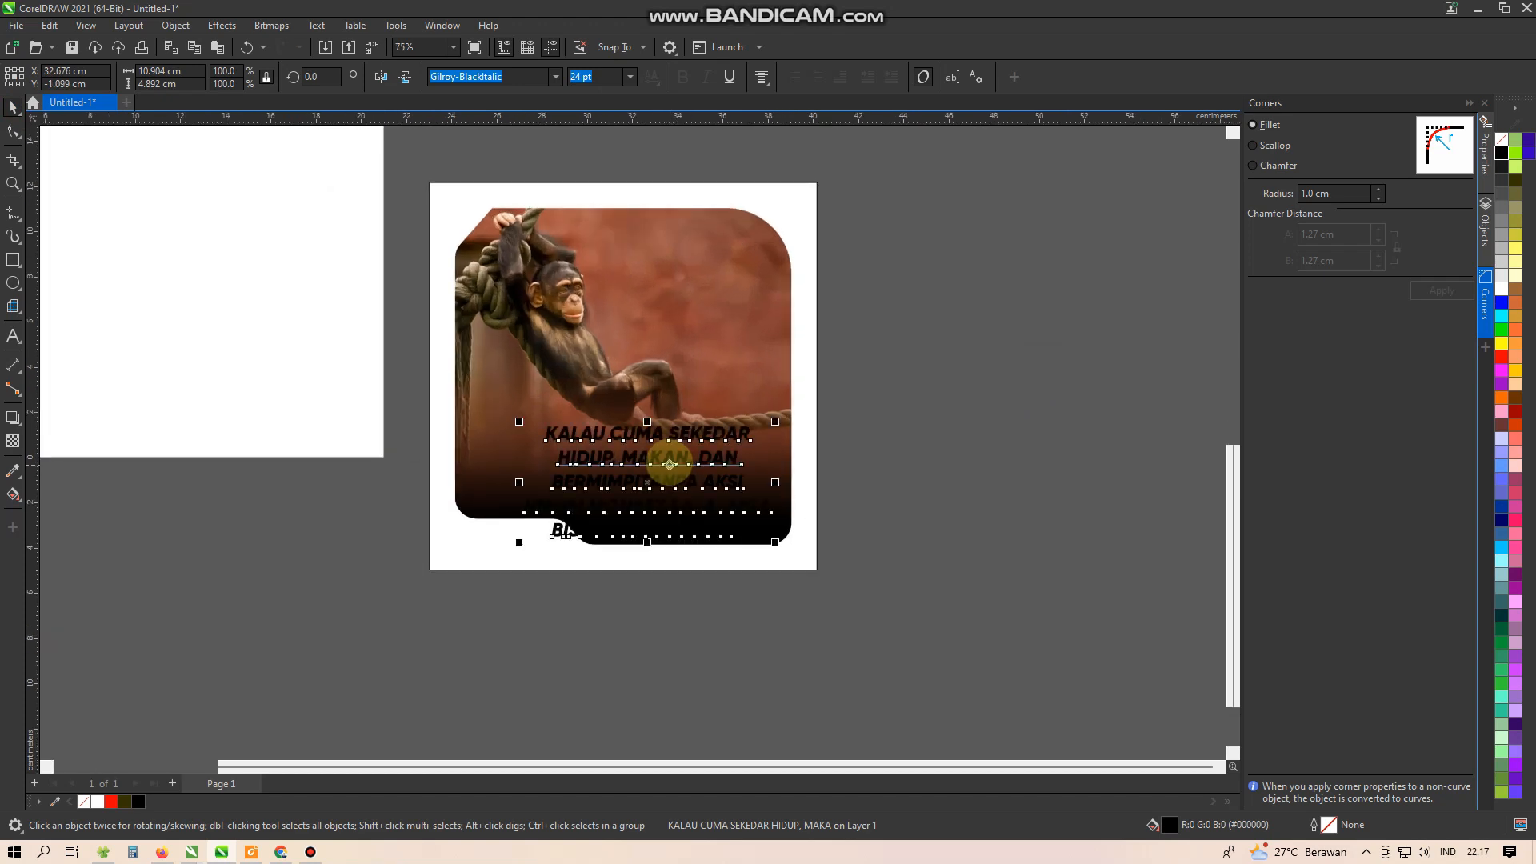
pyautogui.scroll(2, 657, 463)
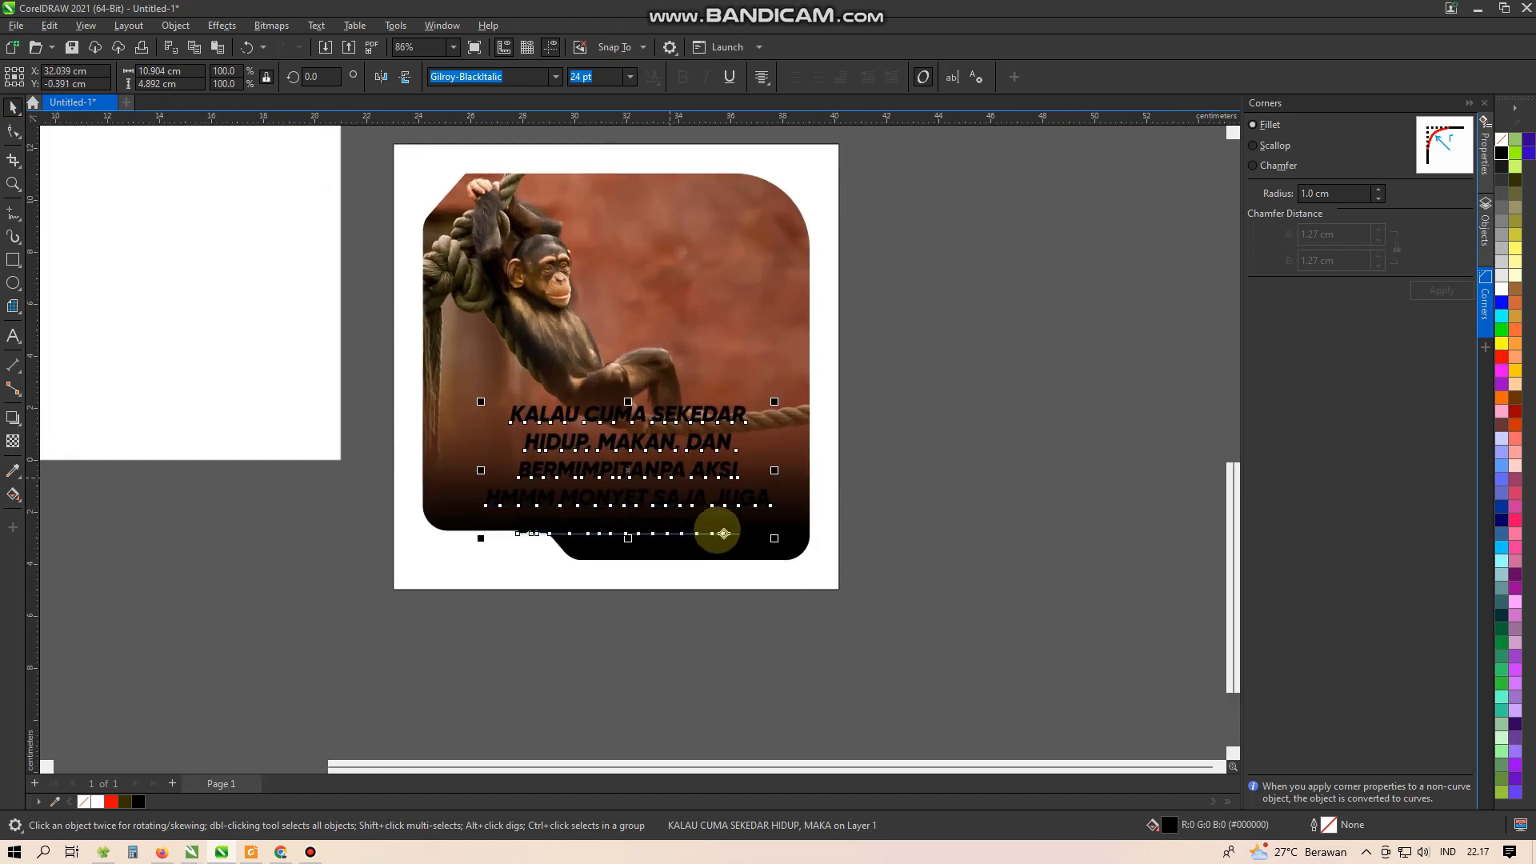
pyautogui.moveTo(786, 541); pyautogui.dragTo(754, 532)
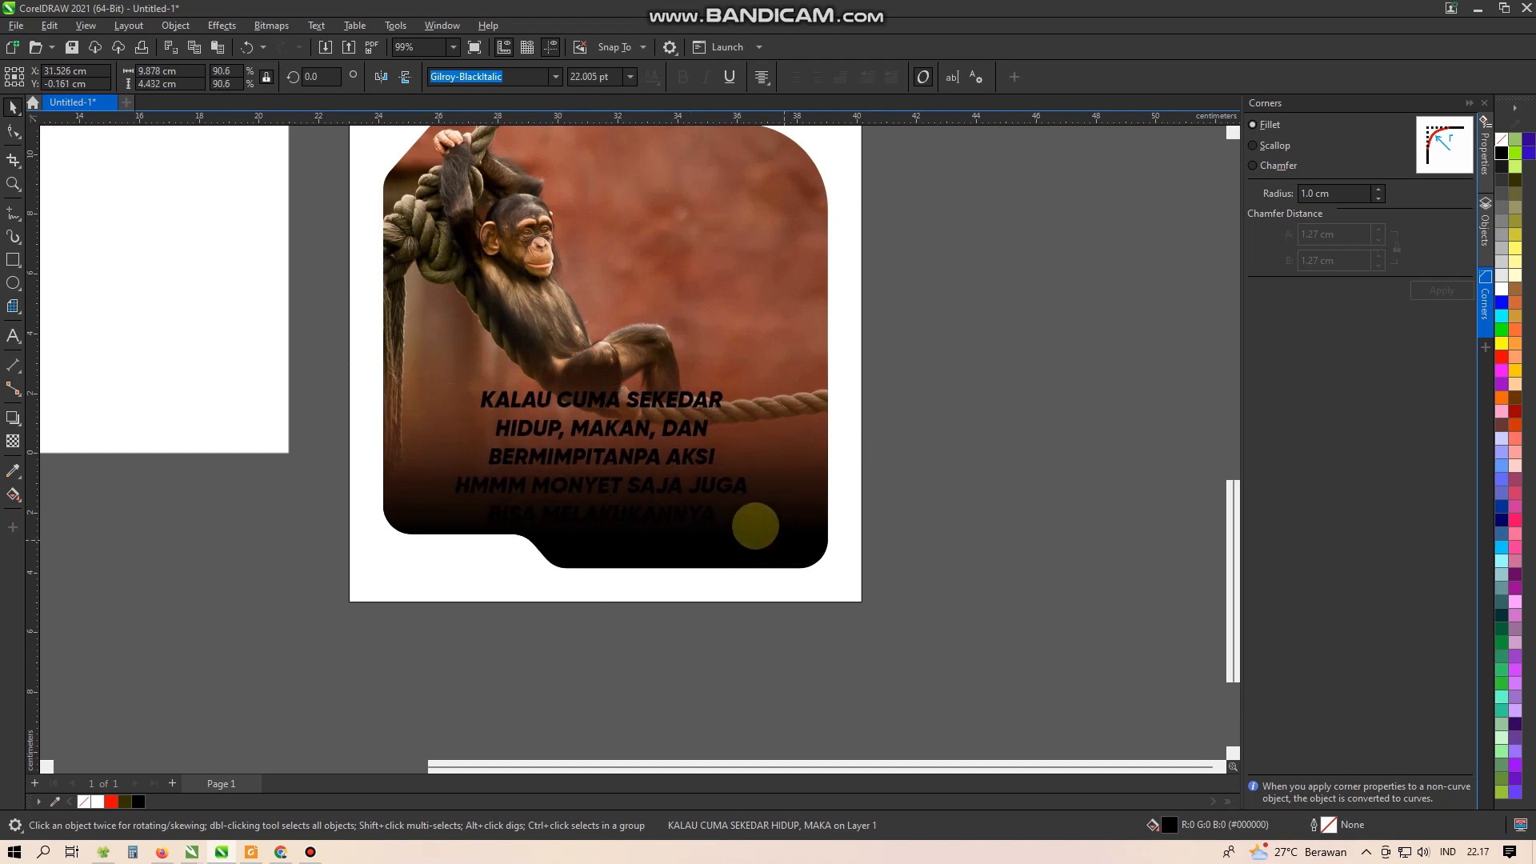
pyautogui.scroll(2, 629, 444)
pyautogui.scroll(1, 630, 445)
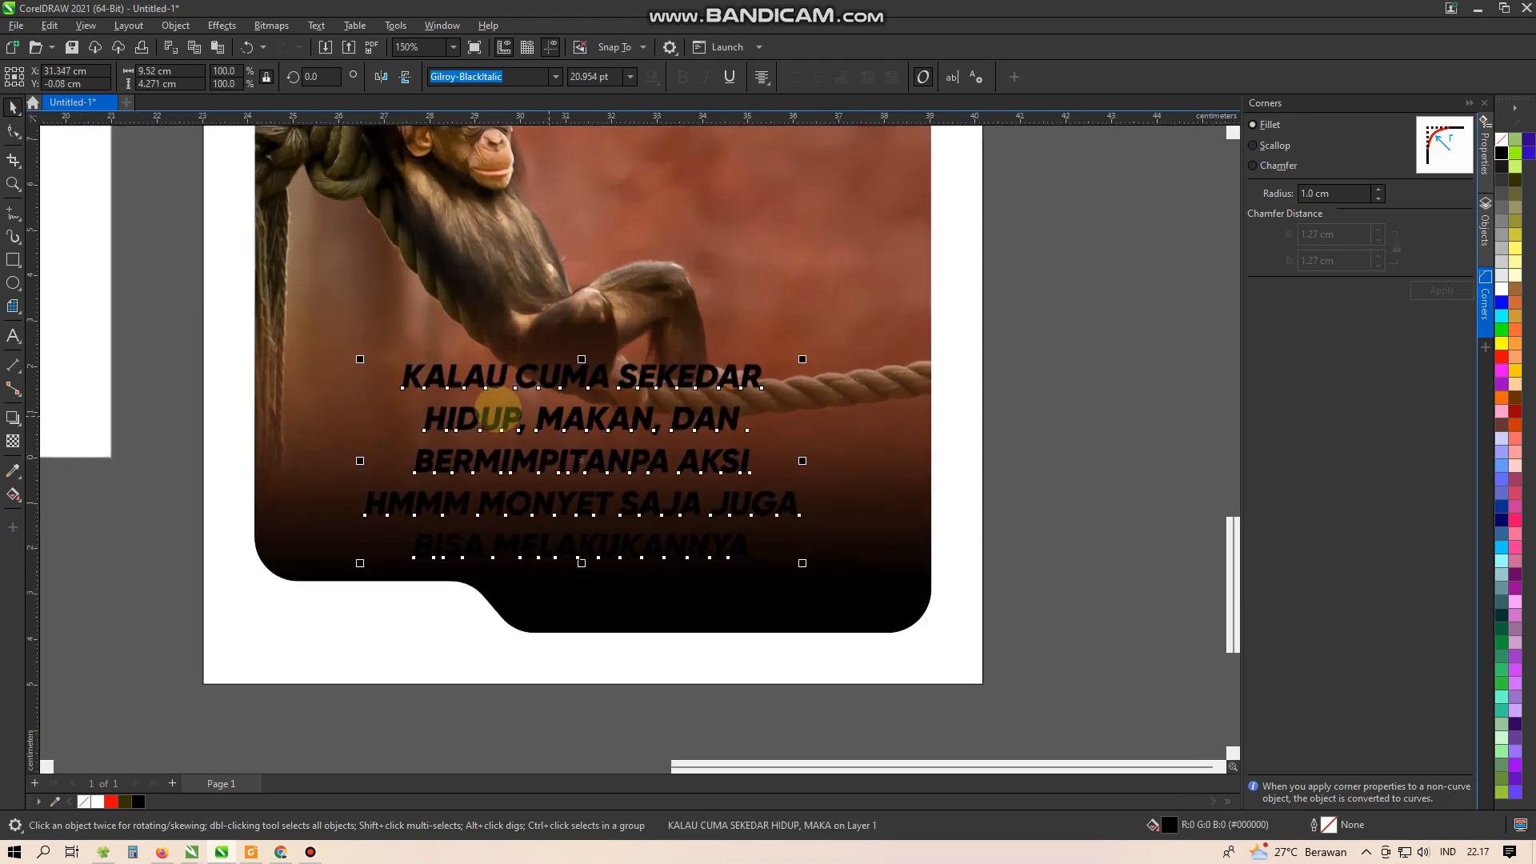
# - Rearrange the quote's line breaks so the second line reads HIDUP, MAKAN, DAN BERMIMPI and the third reads TANPA AKSI
pyautogui.doubleClick(418, 460)
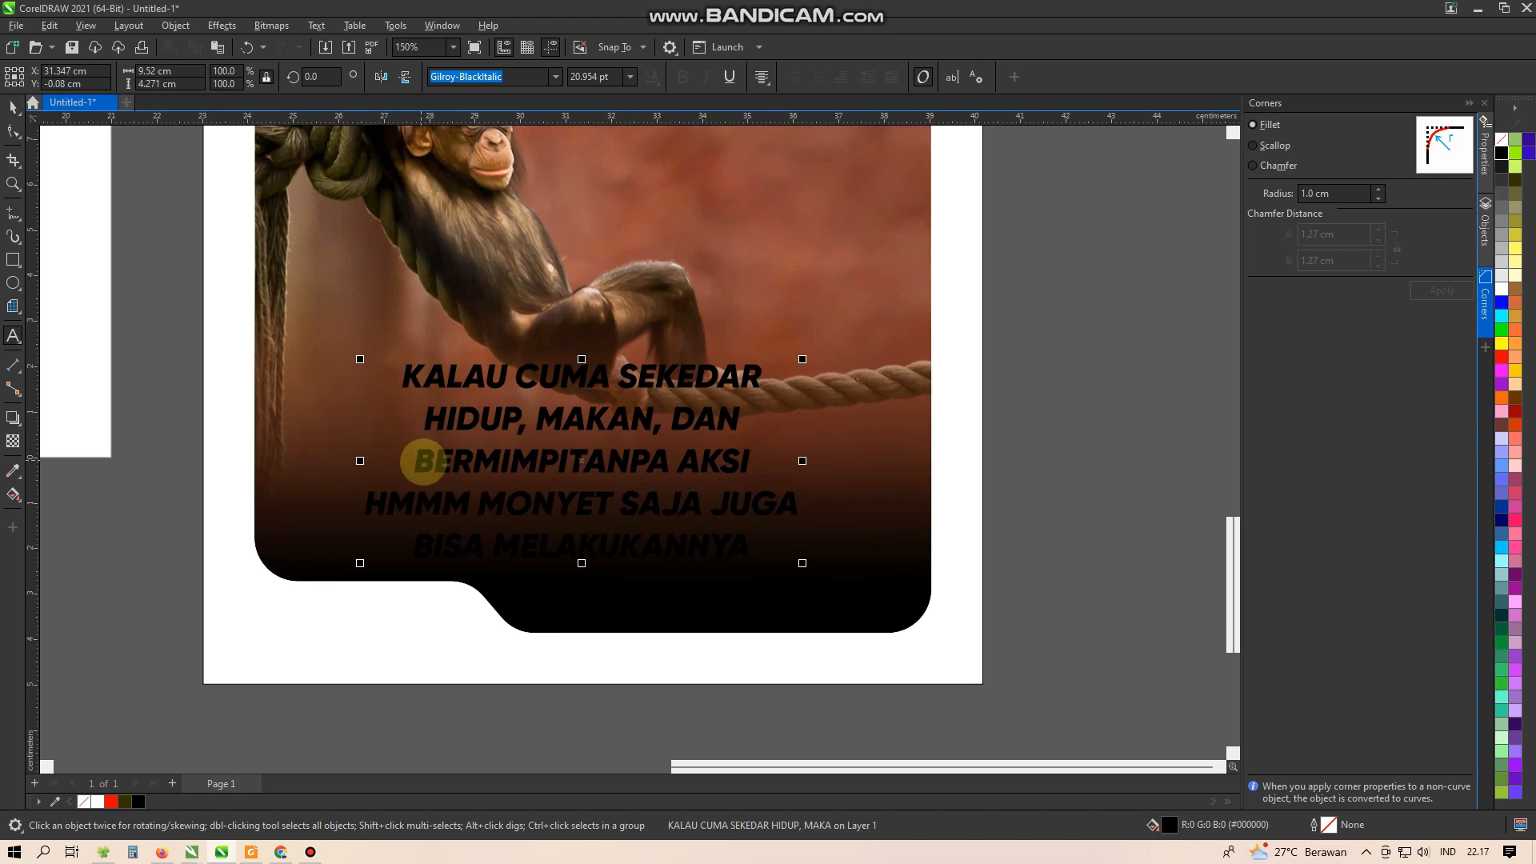
pyautogui.press('BackSpace')
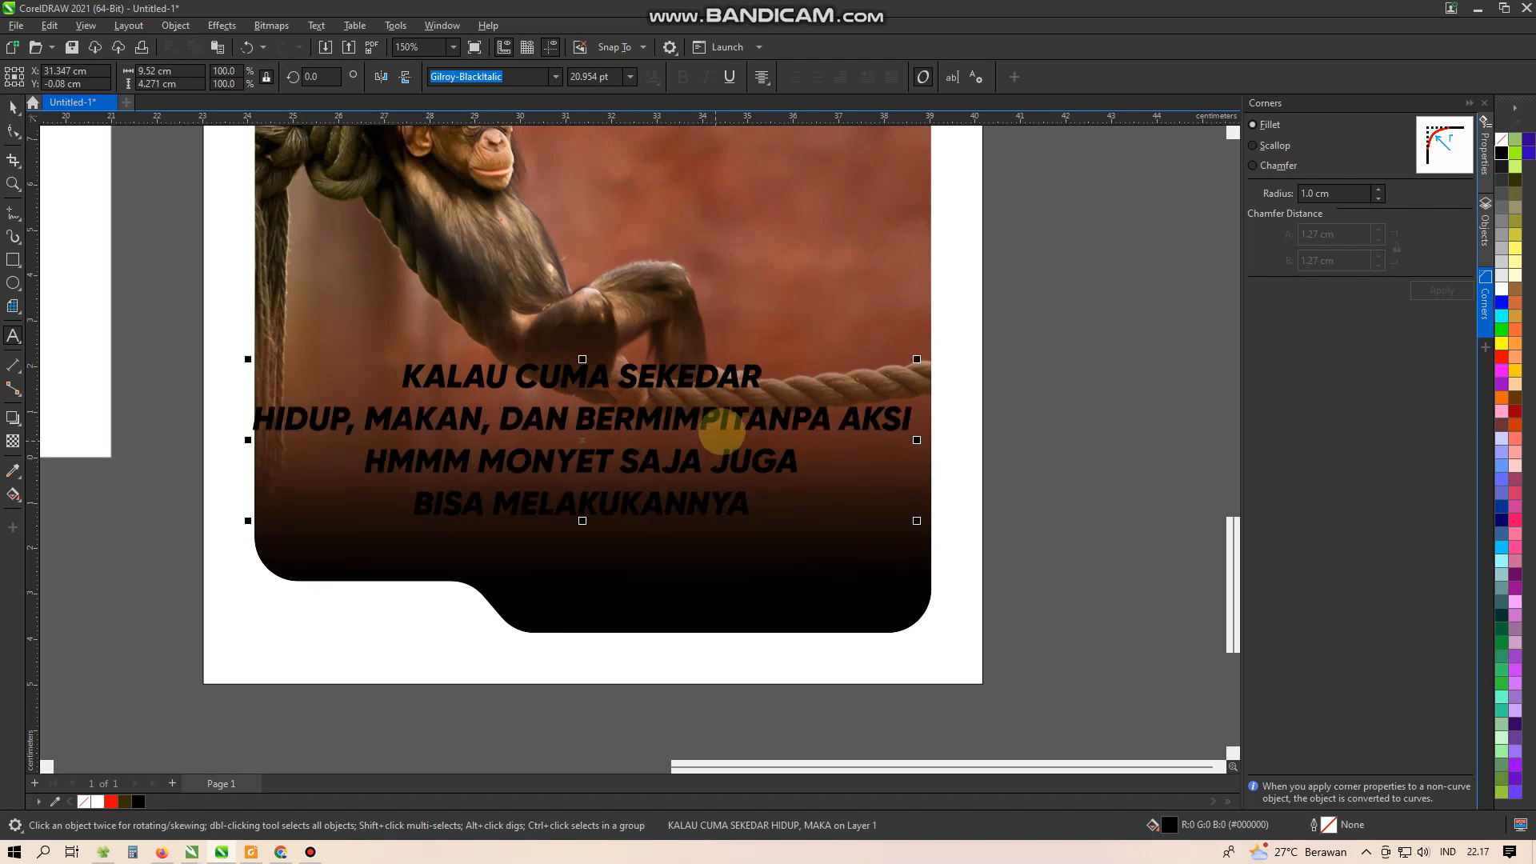
pyautogui.press('Return')
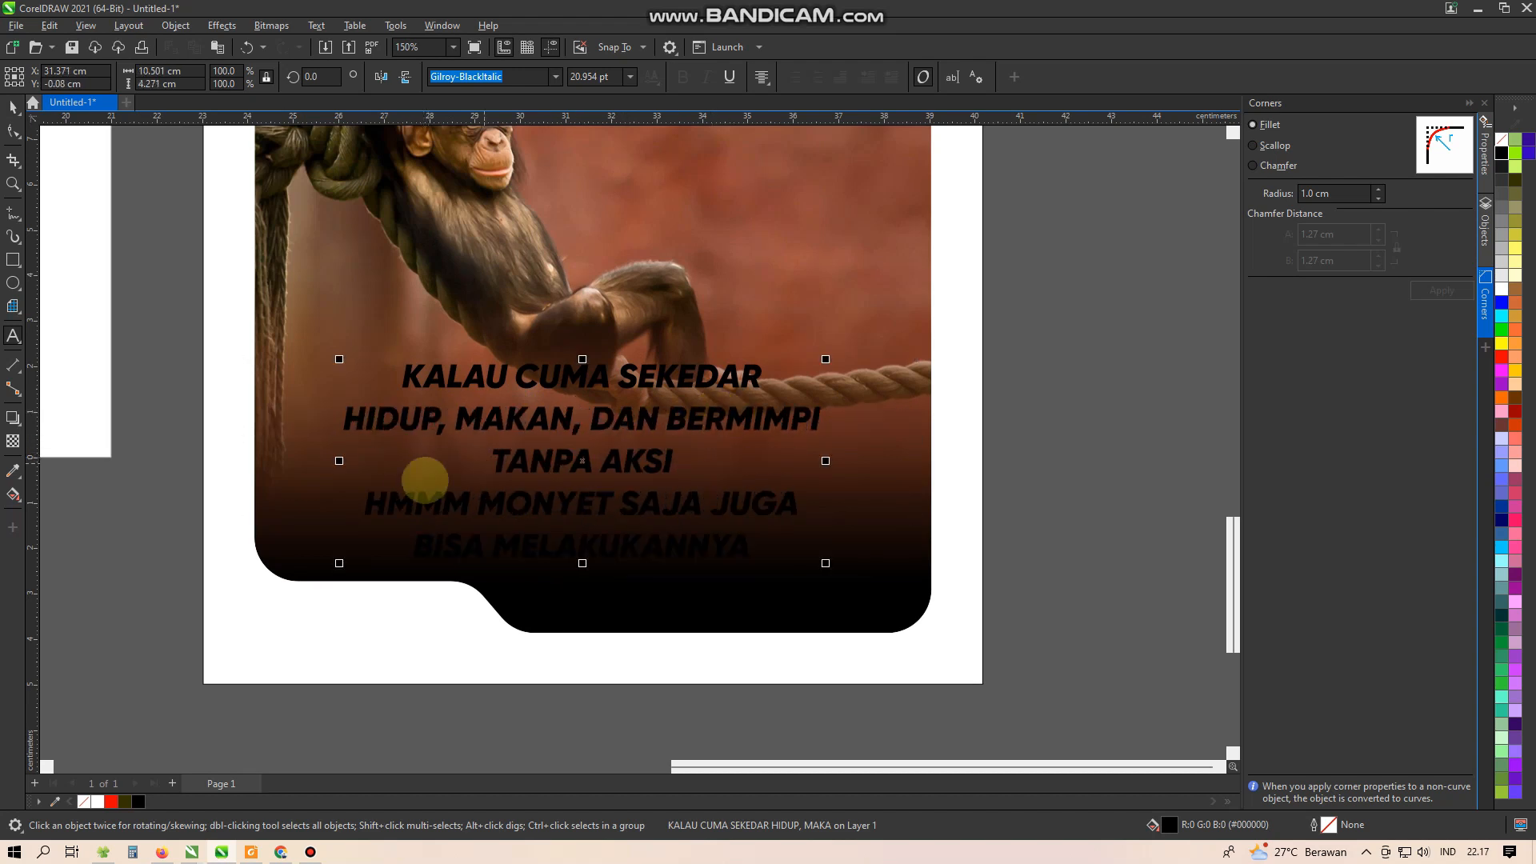
pyautogui.click(14, 107)
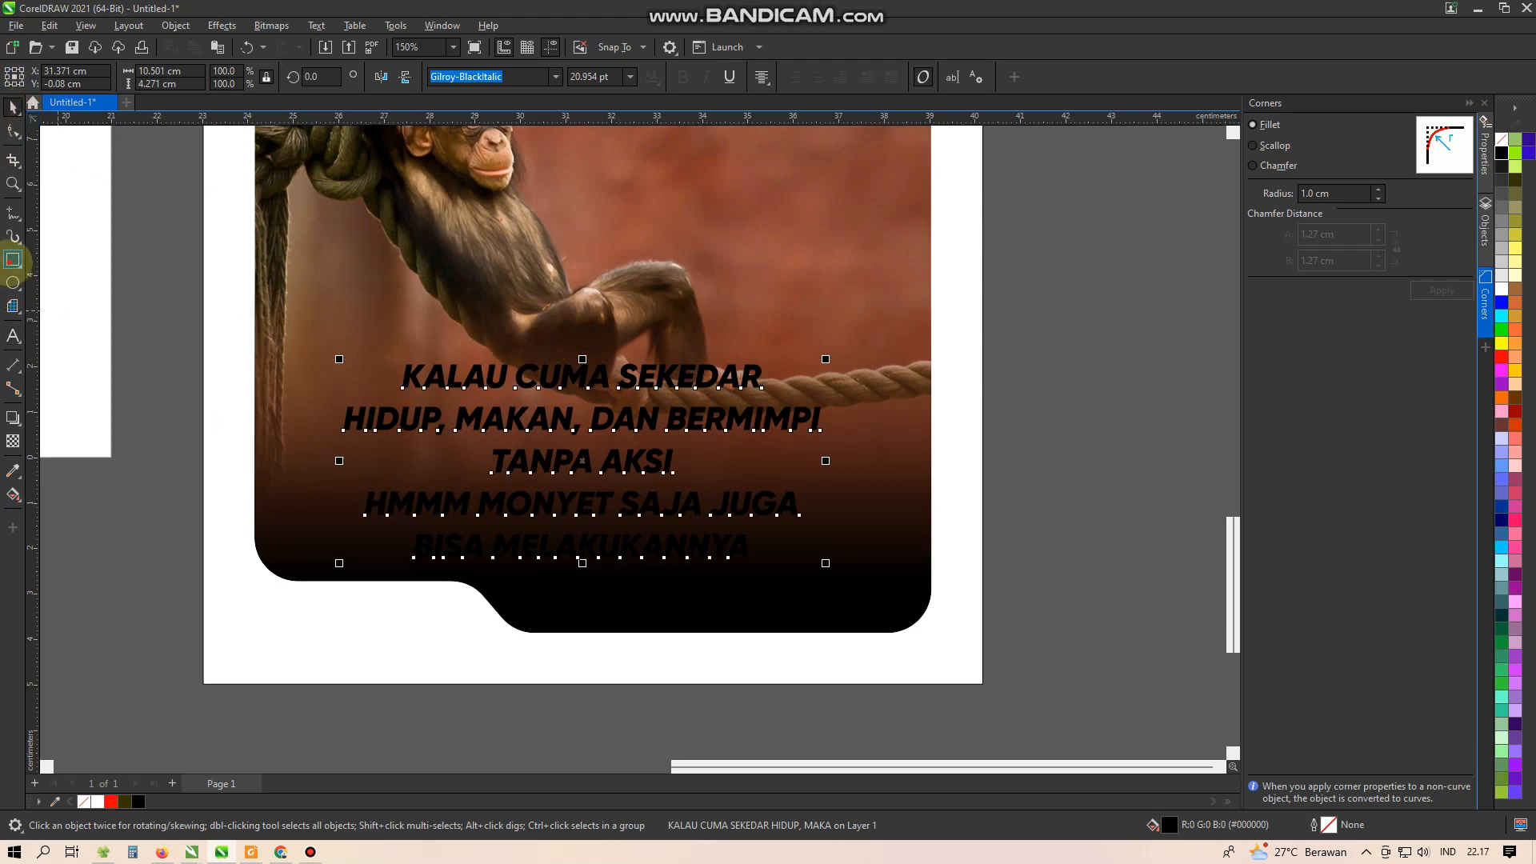
# - Draw a rectangle about 5.56 by 0.83 cm around TANPA AKSI and centre it horizontally on the photo frame
pyautogui.click(13, 260)
pyautogui.scroll(1, 480, 457)
pyautogui.moveTo(449, 440); pyautogui.dragTo(743, 487)
pyautogui.click(14, 130)
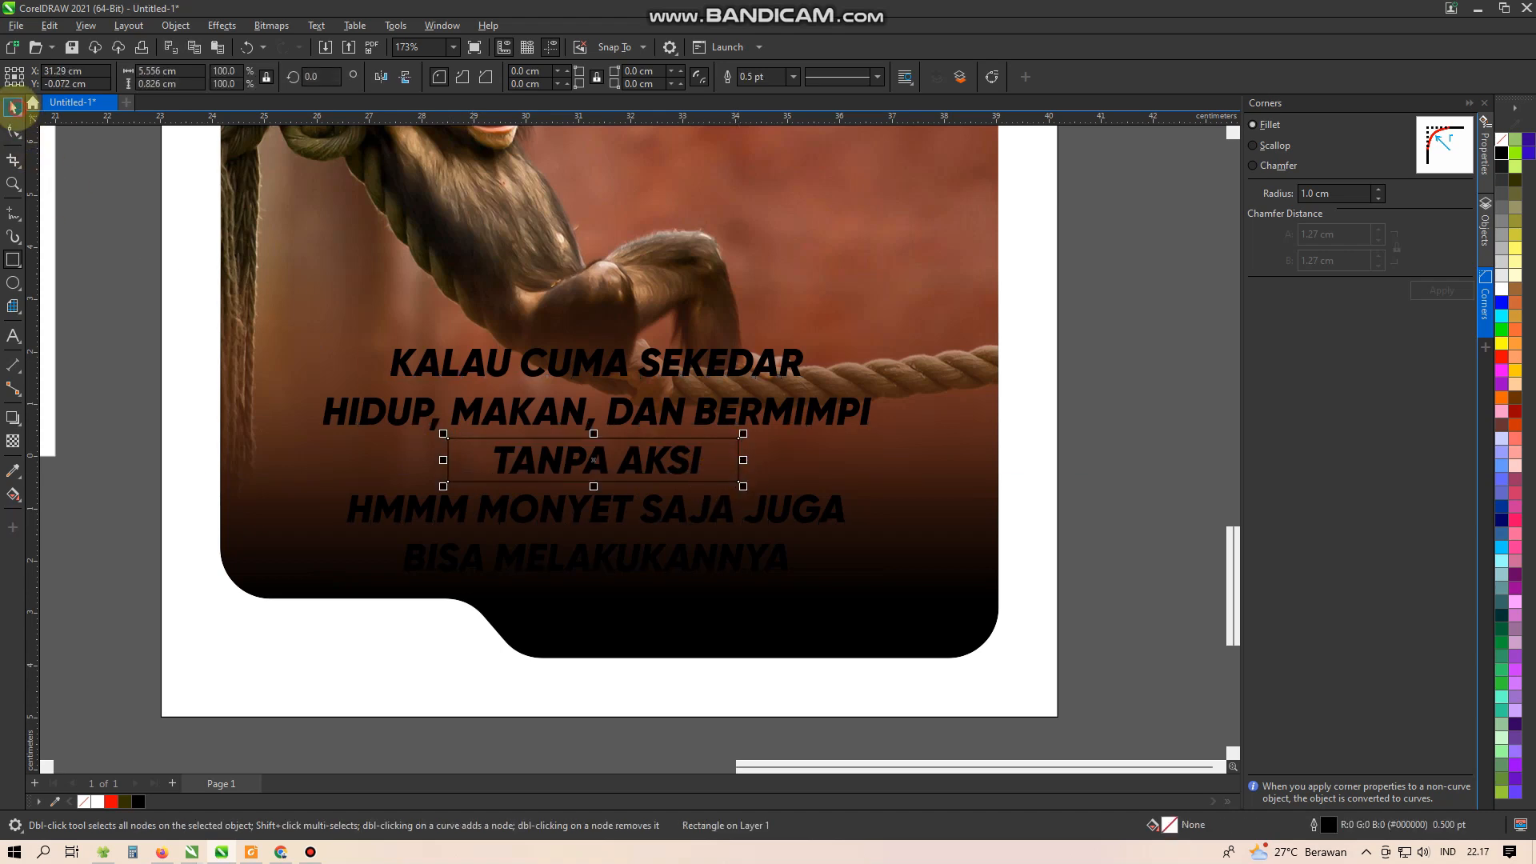
pyautogui.click(13, 107)
pyautogui.keyDown('shift'); pyautogui.click(962, 484); pyautogui.keyUp('shift')
pyautogui.press('c')
pyautogui.click(1165, 434)
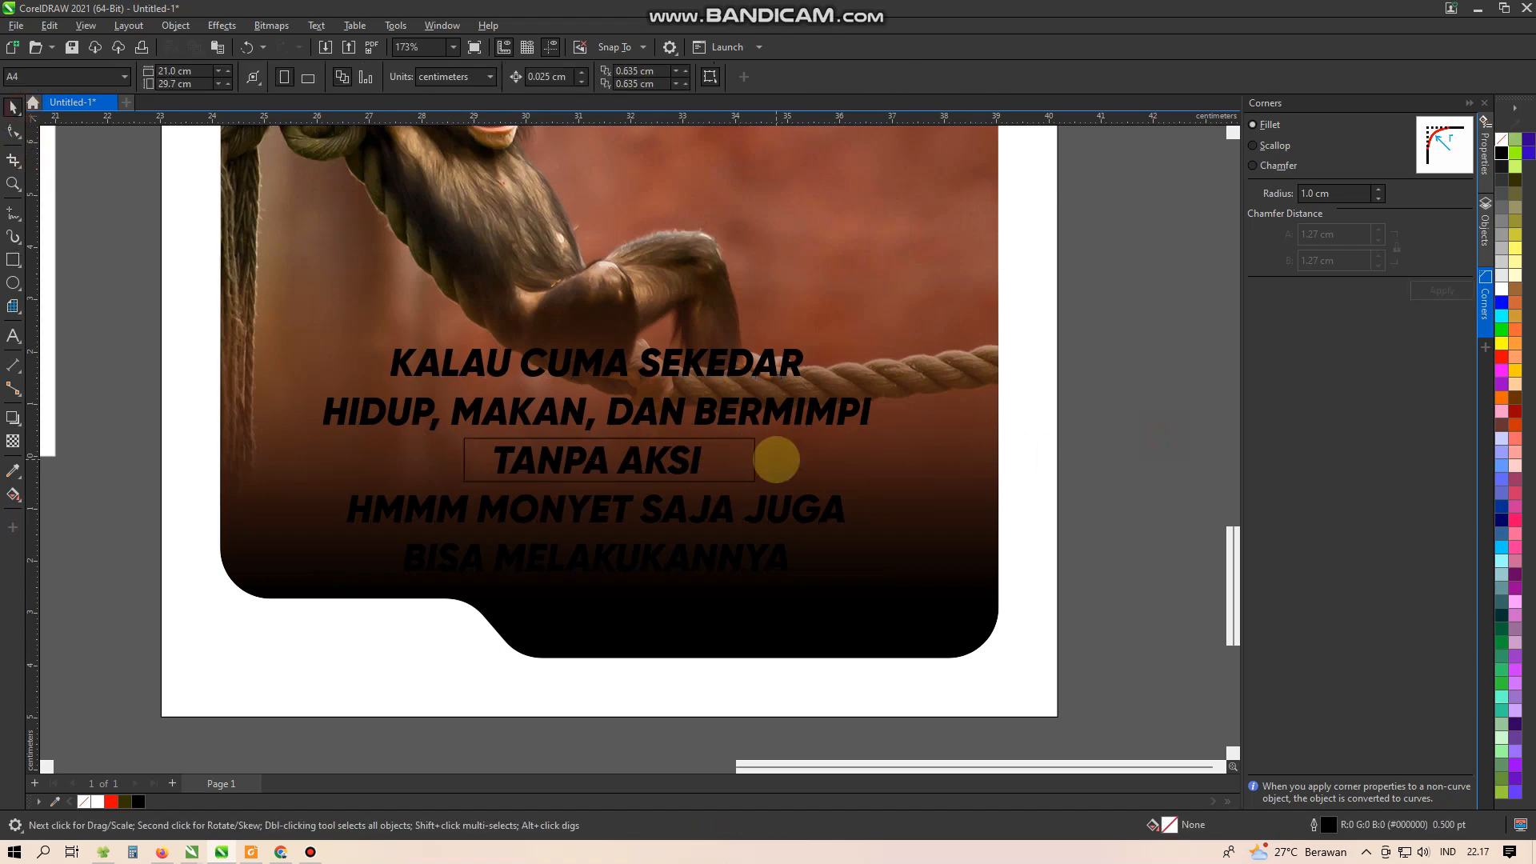
# - Round all four corners of the rectangle around TANPA AKSI to a radius of about 0.15 cm
pyautogui.click(754, 464)
pyautogui.click(12, 130)
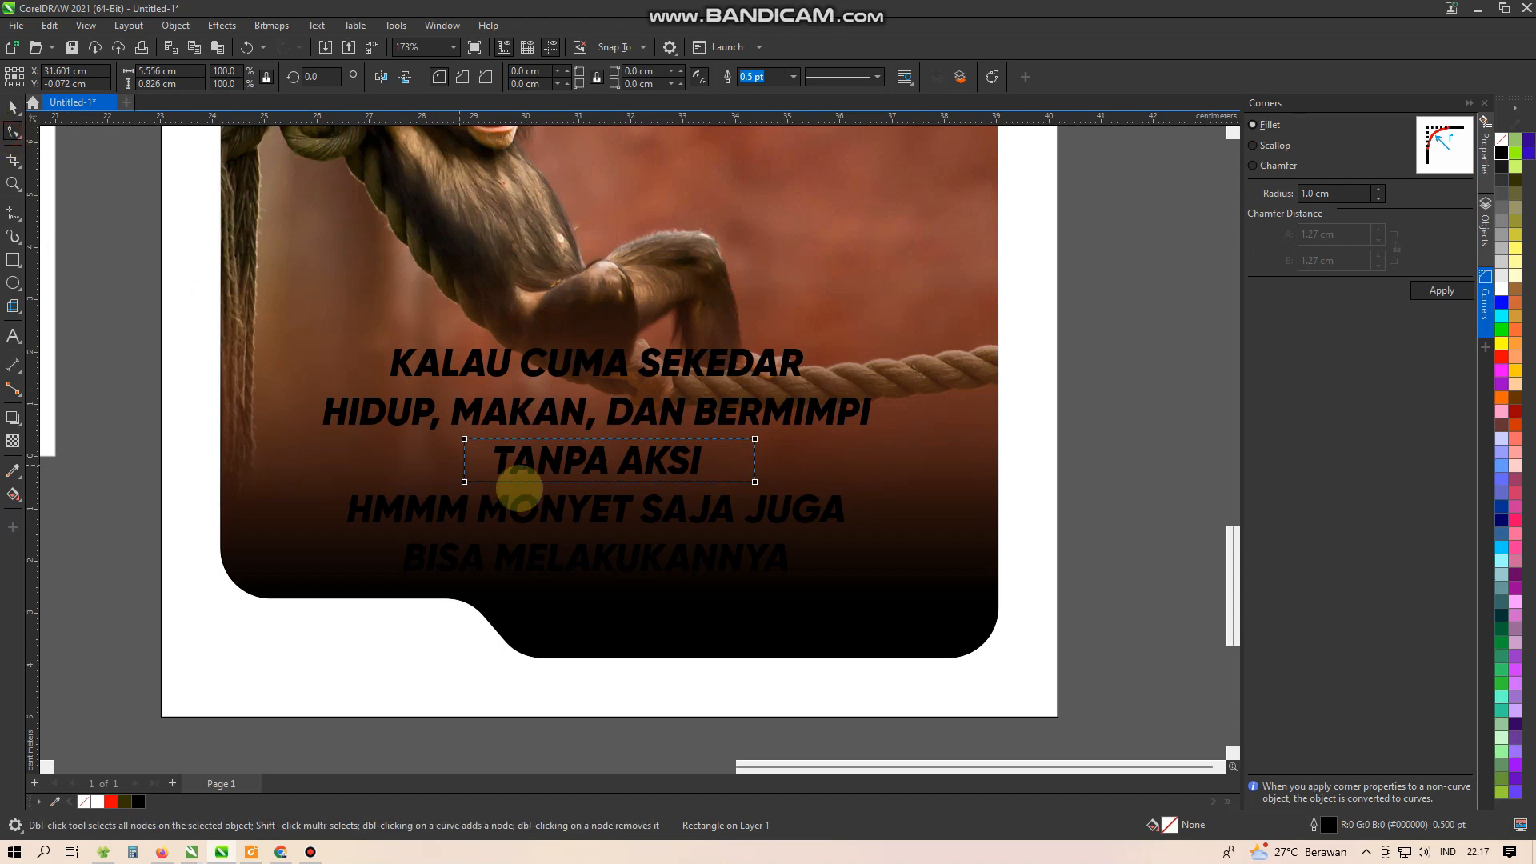
pyautogui.moveTo(465, 438); pyautogui.dragTo(475, 444)
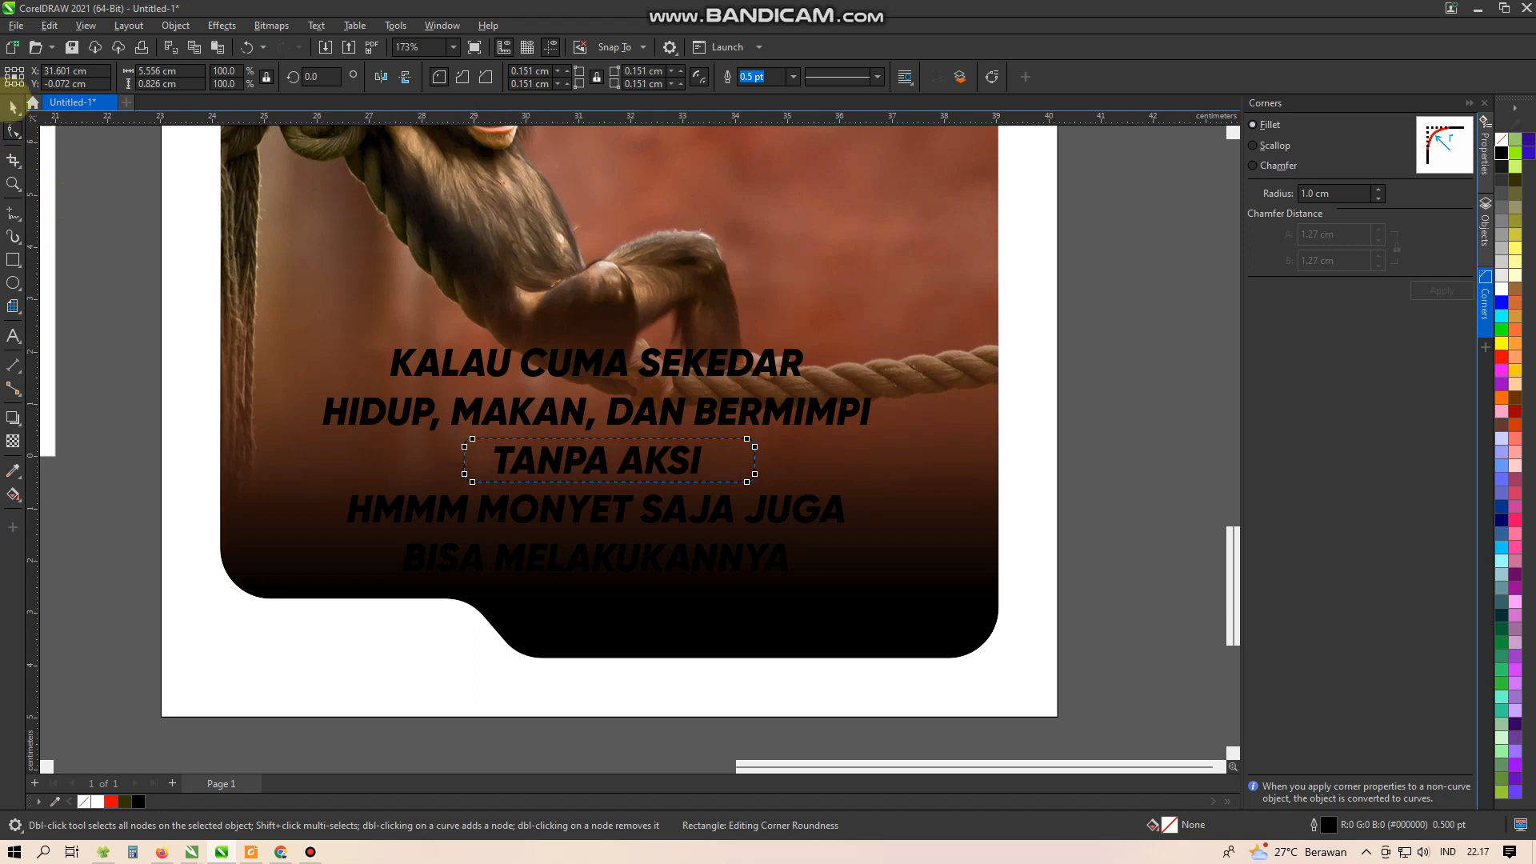
pyautogui.click(13, 106)
# - Fill the rounded rectangle with red and remove its outline
pyautogui.click(1501, 357)
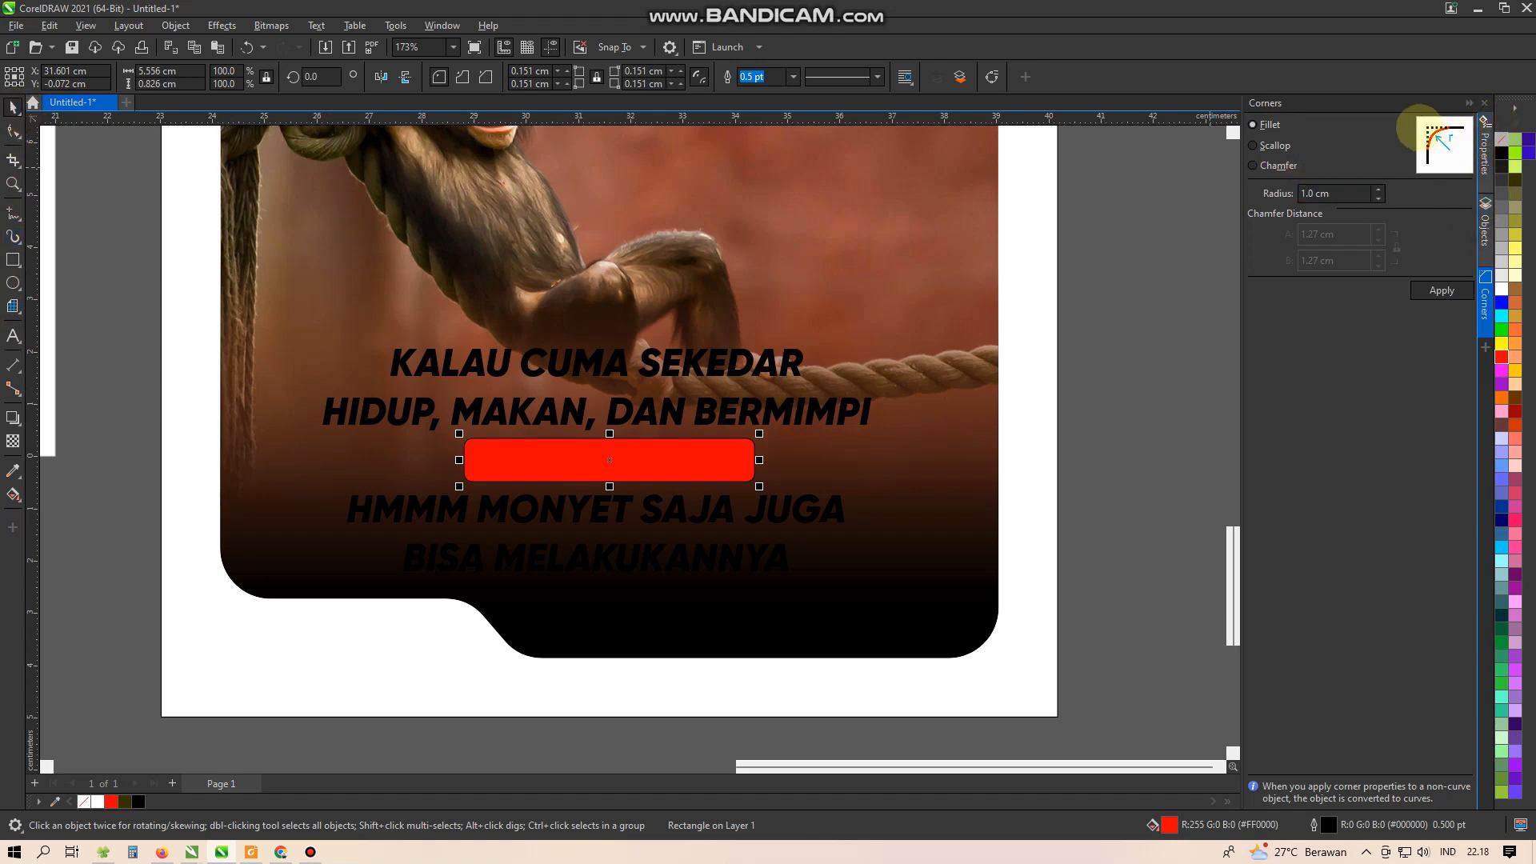
pyautogui.rightClick(1504, 138)
pyautogui.click(1444, 151)
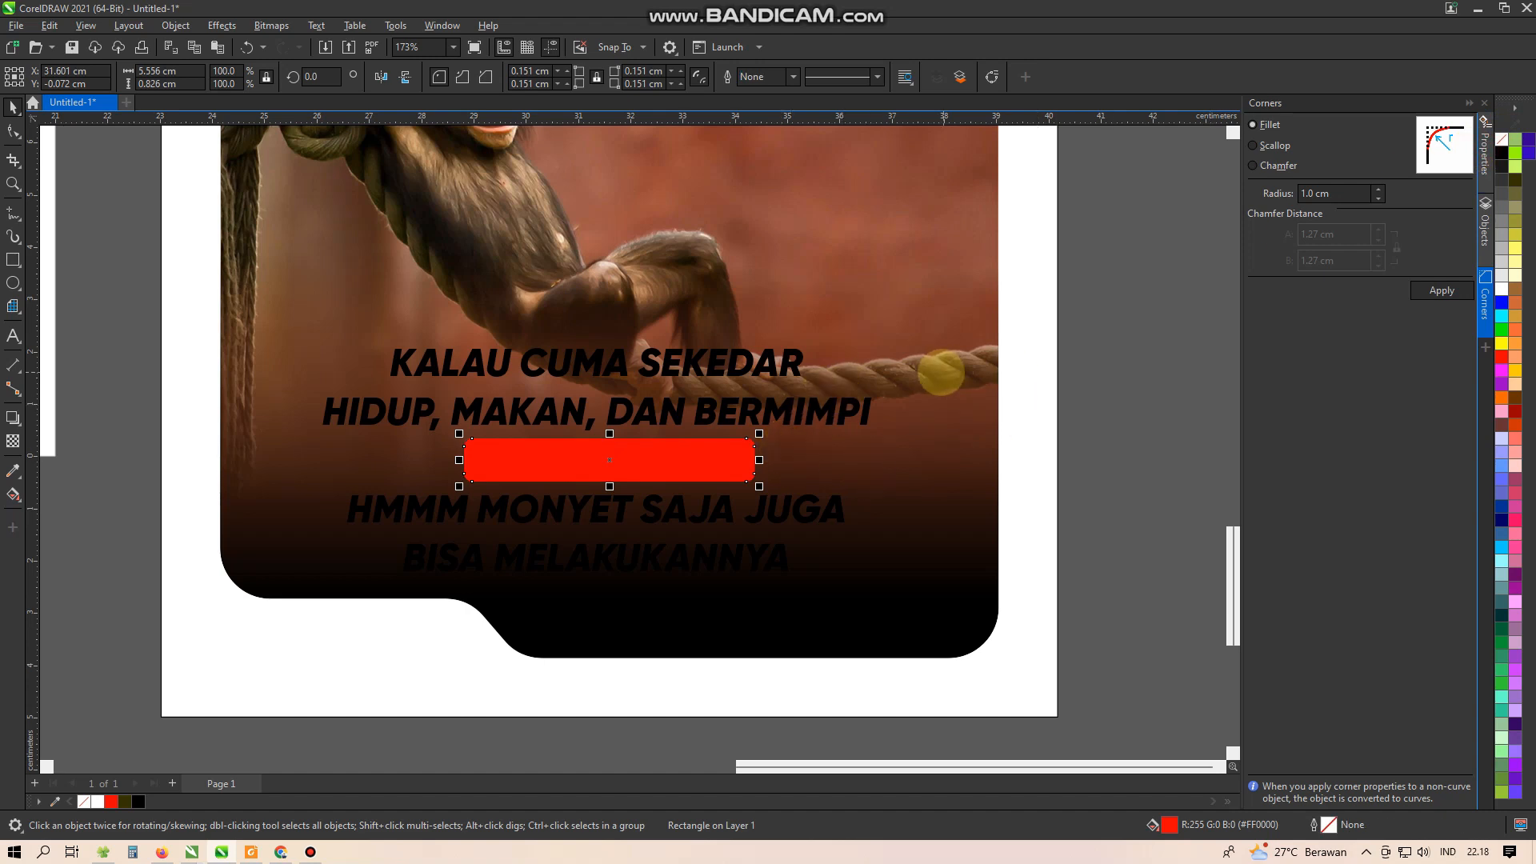
# - Bring the quote text in front of the red rectangle and break it apart into separate lines
pyautogui.moveTo(943, 319); pyautogui.dragTo(473, 594)
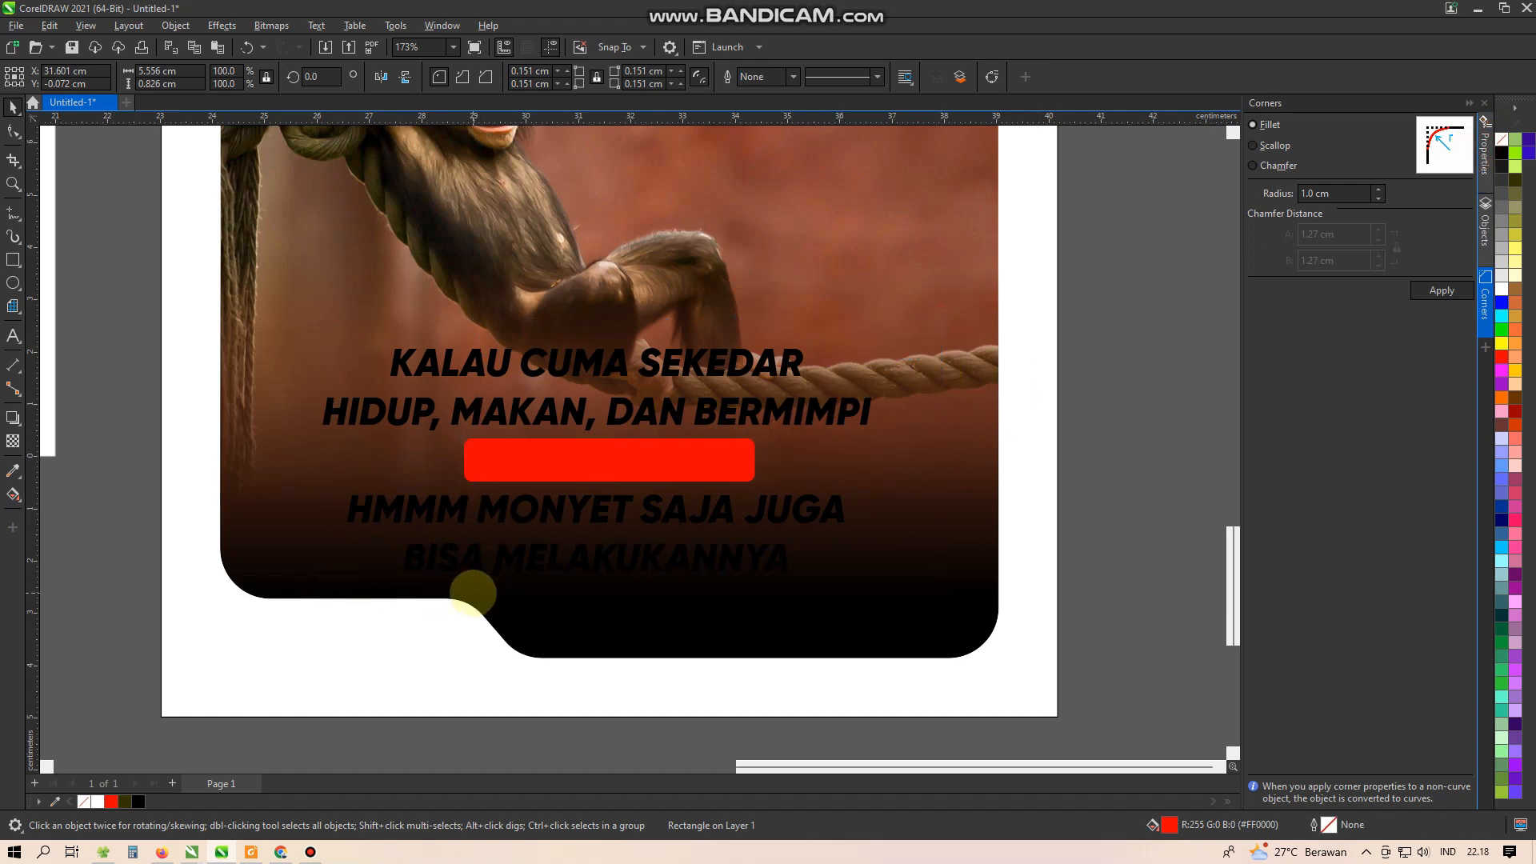
pyautogui.moveTo(936, 326); pyautogui.dragTo(468, 605)
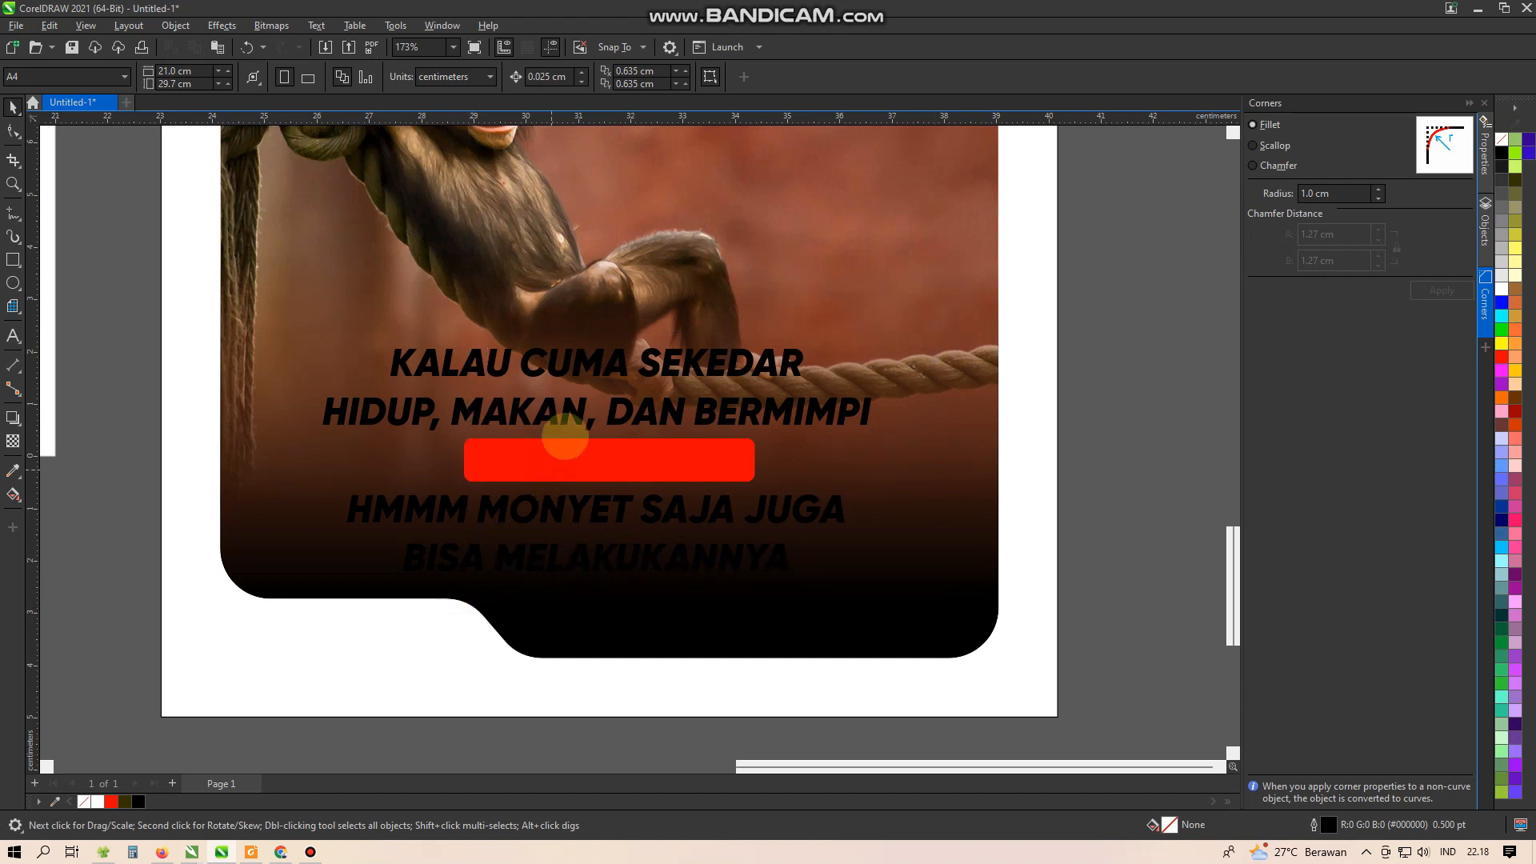
pyautogui.moveTo(565, 453); pyautogui.dragTo(593, 386)
pyautogui.hotkey('ctrl', 'z')
pyautogui.click(614, 376)
pyautogui.hotkey('shift', 'pageup')
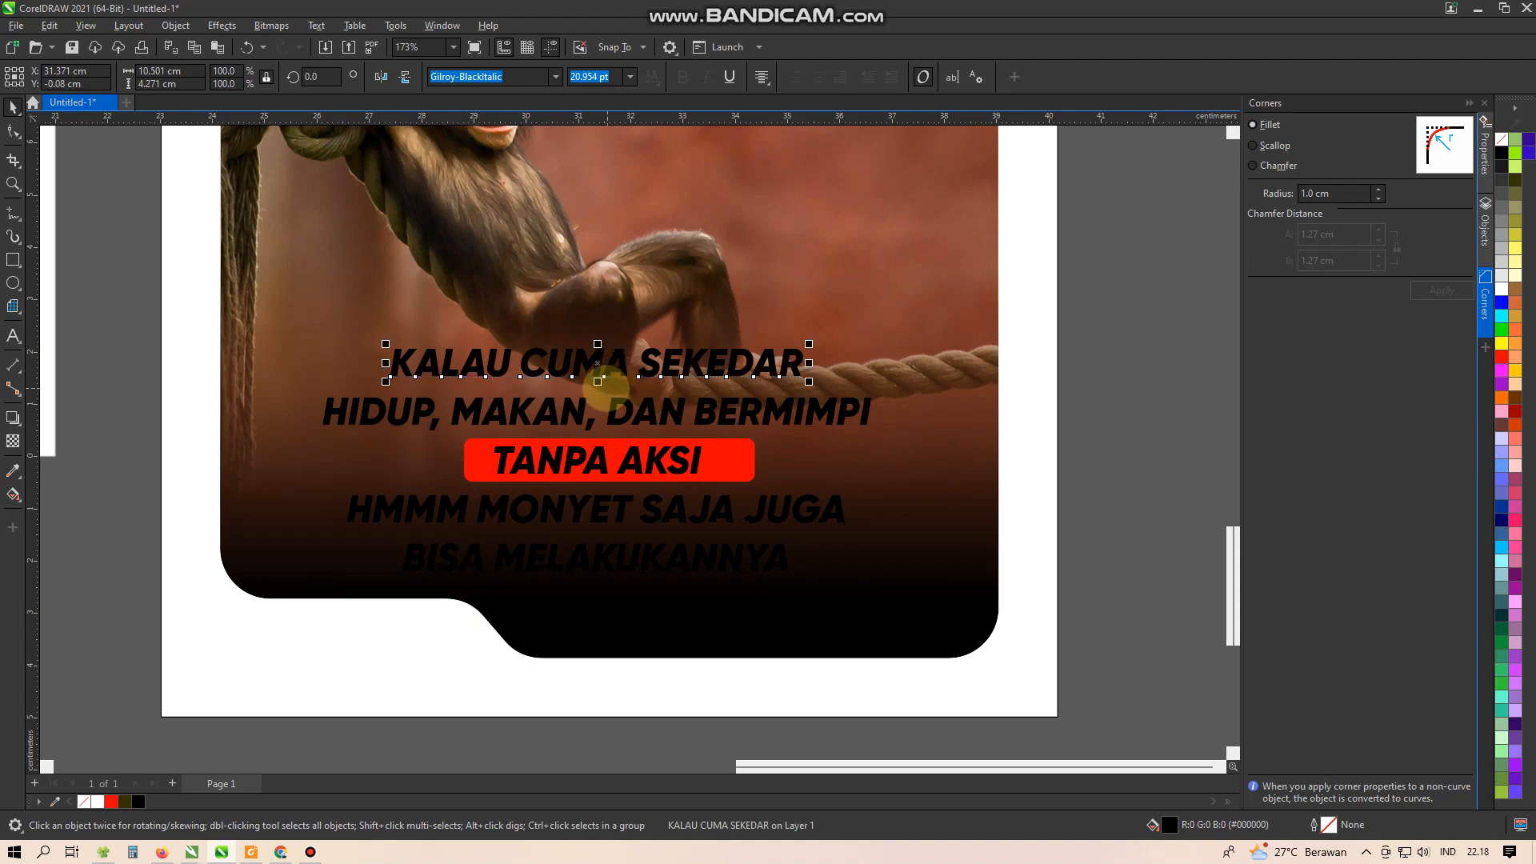
# - Colour the first three quote lines, from KALAU CUMA SEKEDAR to TANPA AKSI, white
pyautogui.keyDown('shift'); pyautogui.click(615, 400); pyautogui.keyUp('shift')
pyautogui.keyDown('shift'); pyautogui.click(662, 458); pyautogui.keyUp('shift')
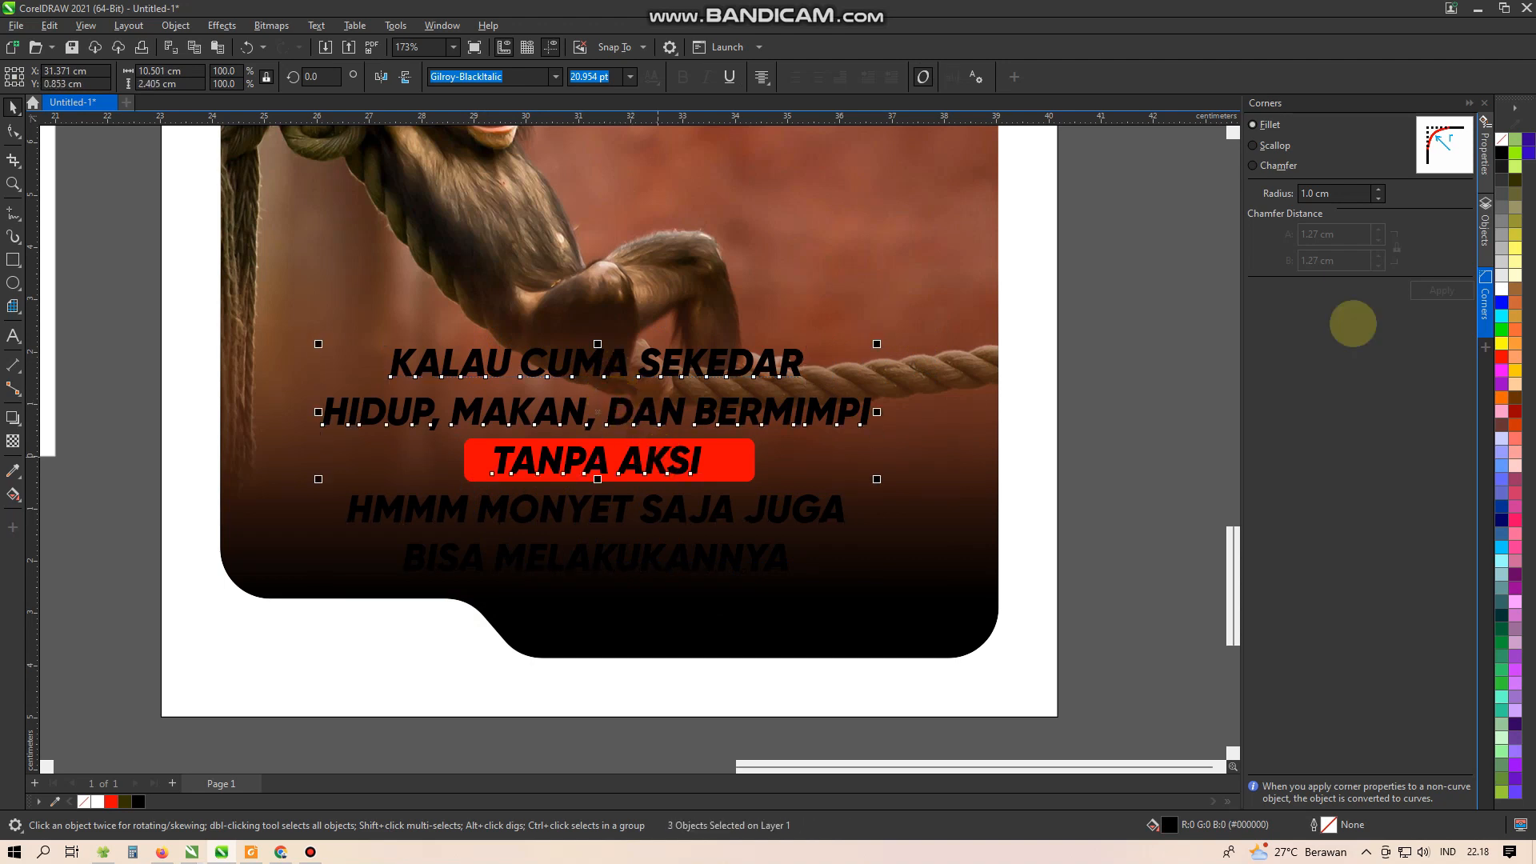
pyautogui.click(1501, 288)
# - Colour the last two quote lines, HMMM MONYET SAJA JUGA and BISA MELAKUKANNYA, yellow
pyautogui.click(704, 520)
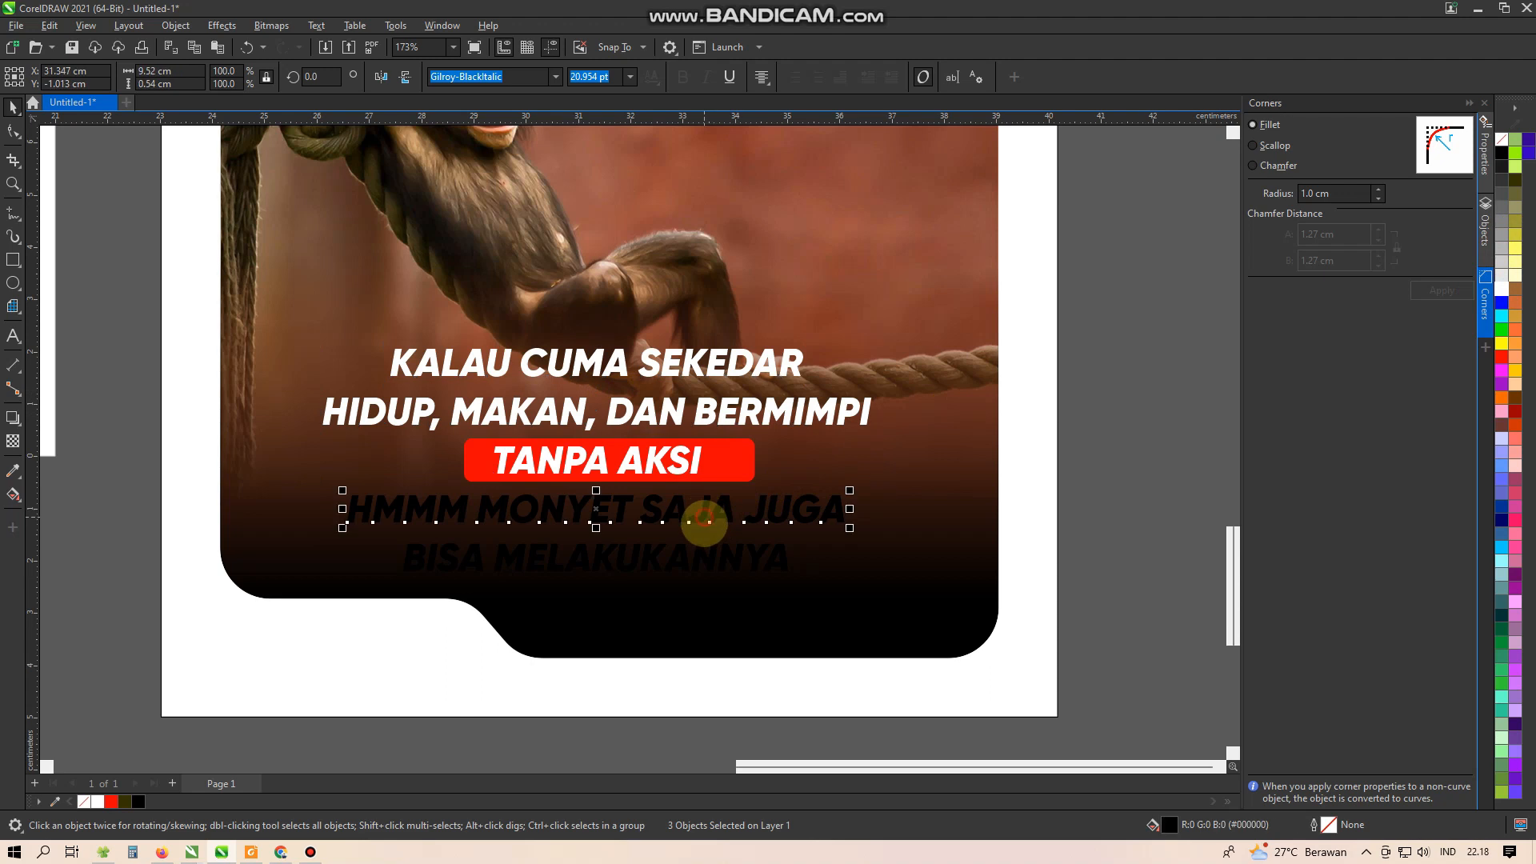
pyautogui.keyDown('shift'); pyautogui.click(707, 558); pyautogui.keyUp('shift')
pyautogui.click(1501, 343)
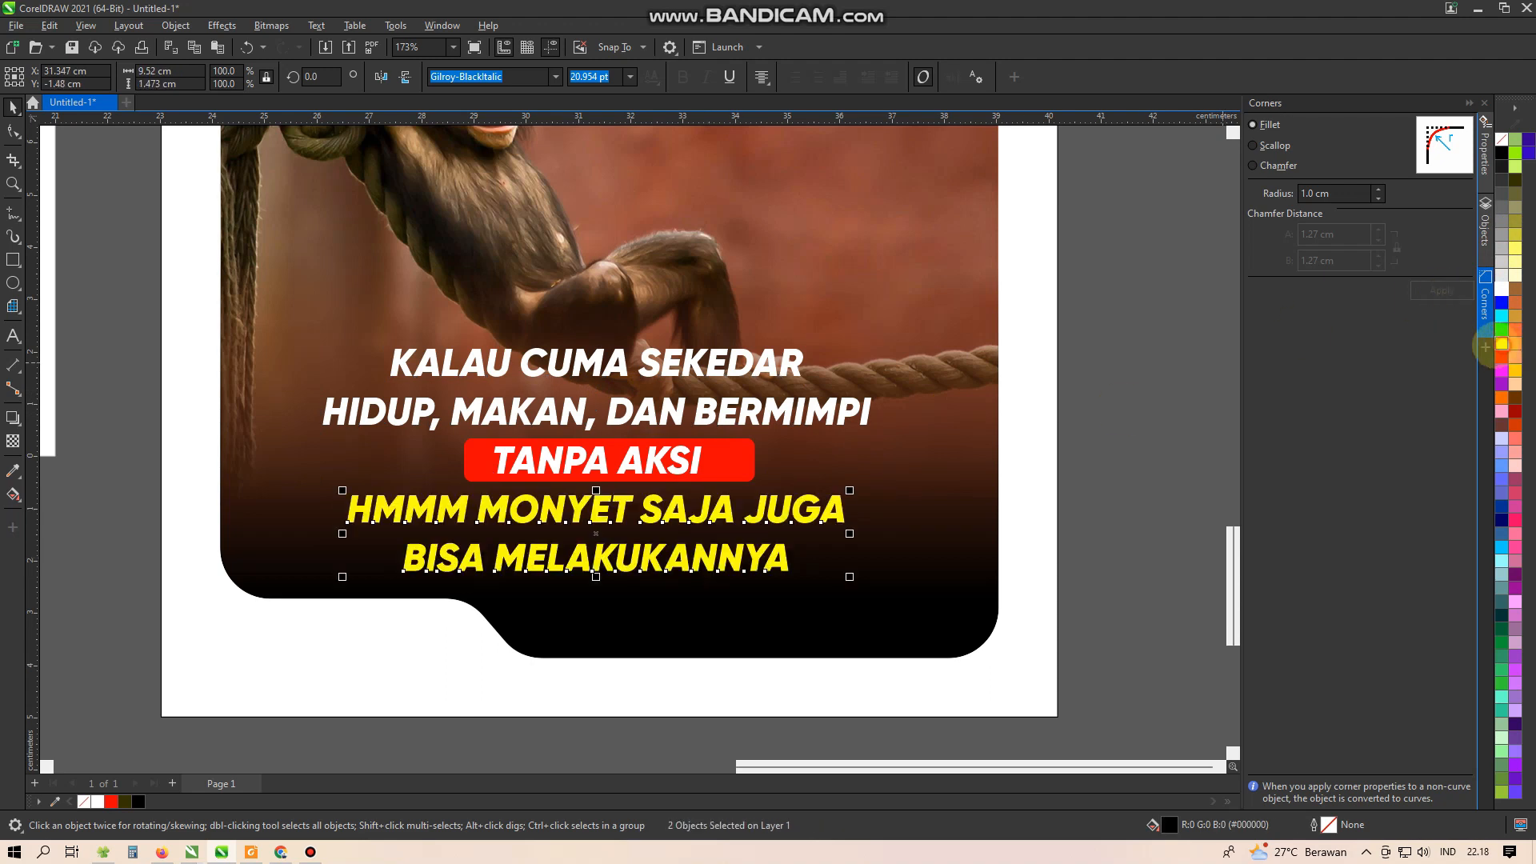
# - Group the quote lines with the red rectangle and add a drop shadow offset about 0.07 cm right and 0.08 cm down
pyautogui.scroll(-1, 682, 331)
pyautogui.moveTo(946, 294); pyautogui.dragTo(352, 552)
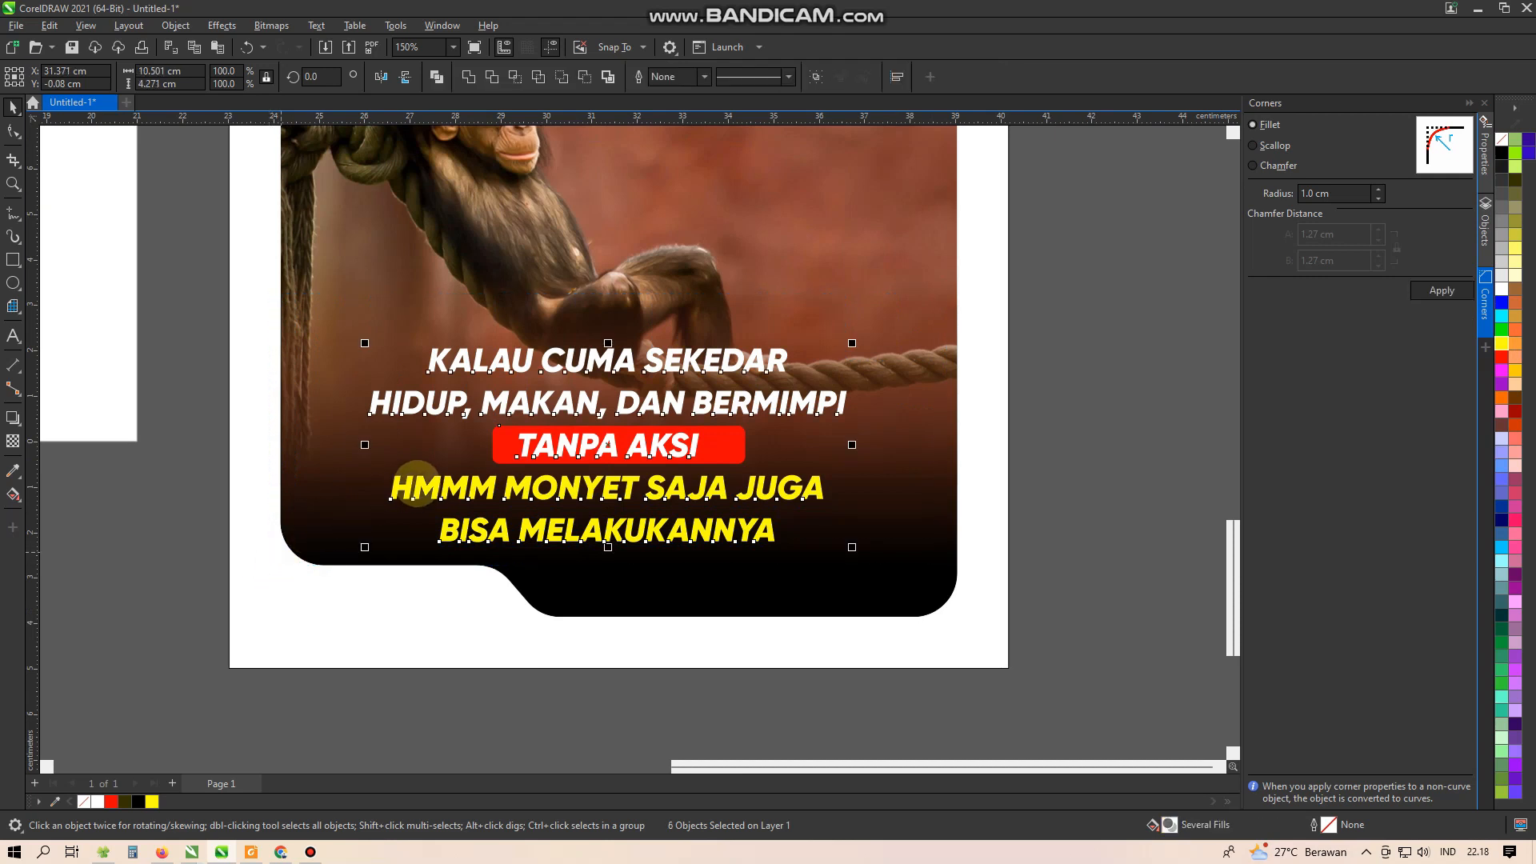
pyautogui.hotkey('ctrl', 'g')
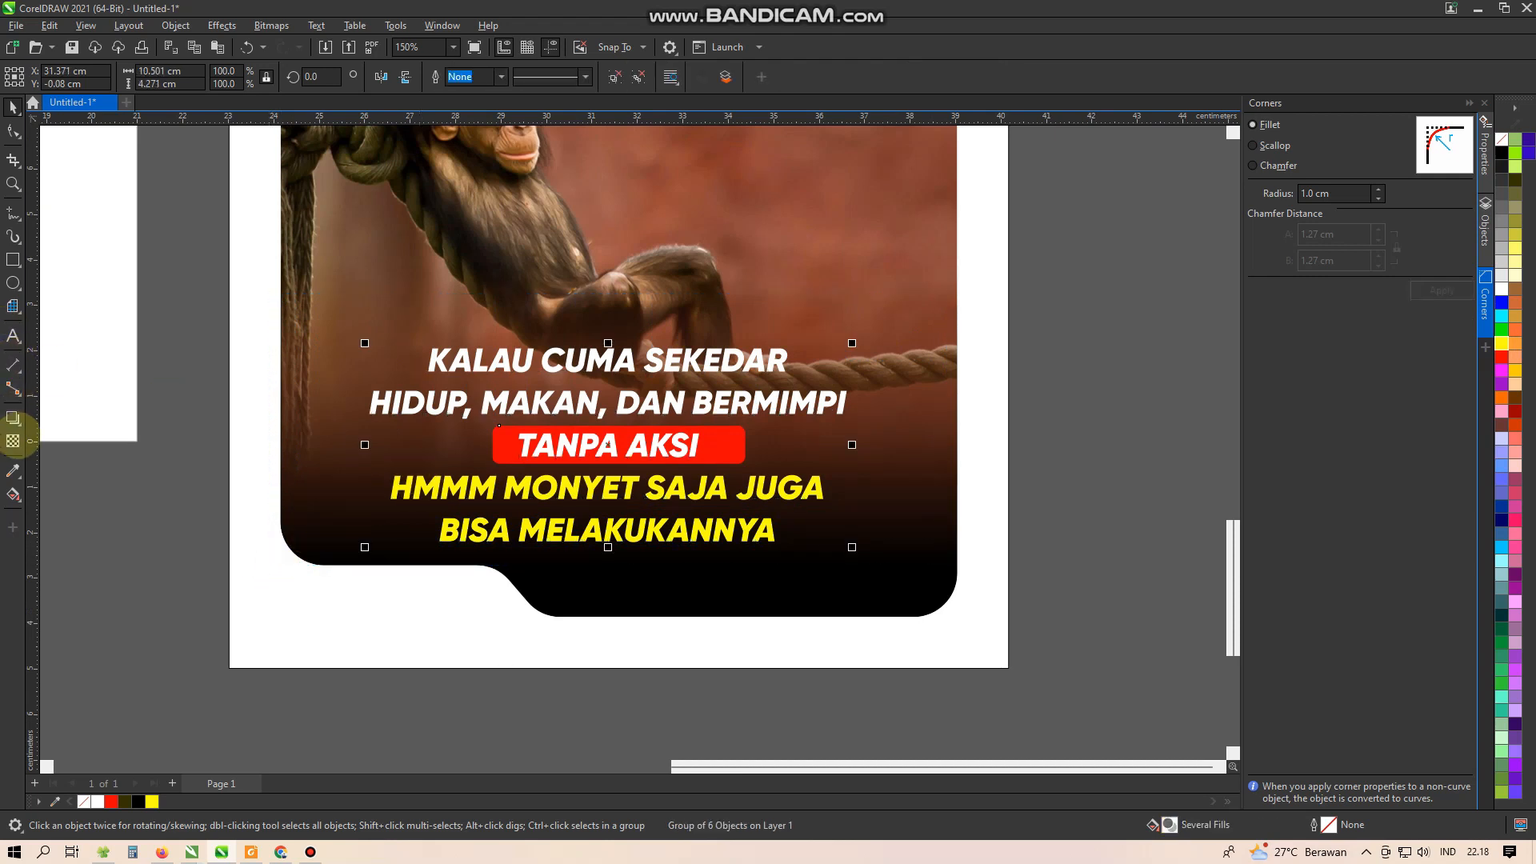
pyautogui.click(13, 417)
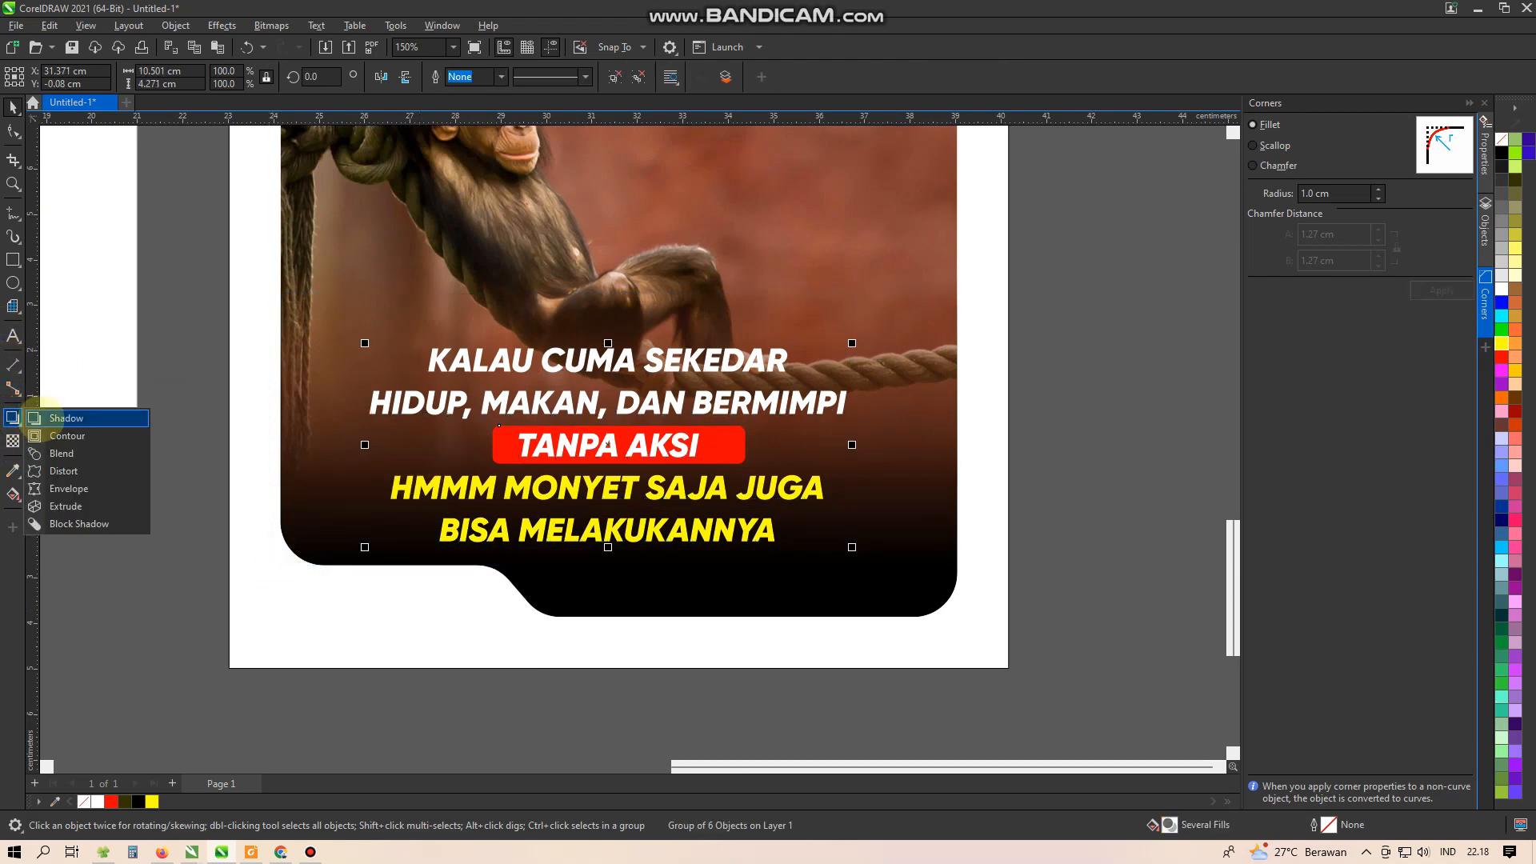
pyautogui.click(44, 415)
pyautogui.scroll(1, 621, 506)
pyautogui.moveTo(634, 483); pyautogui.dragTo(705, 550)
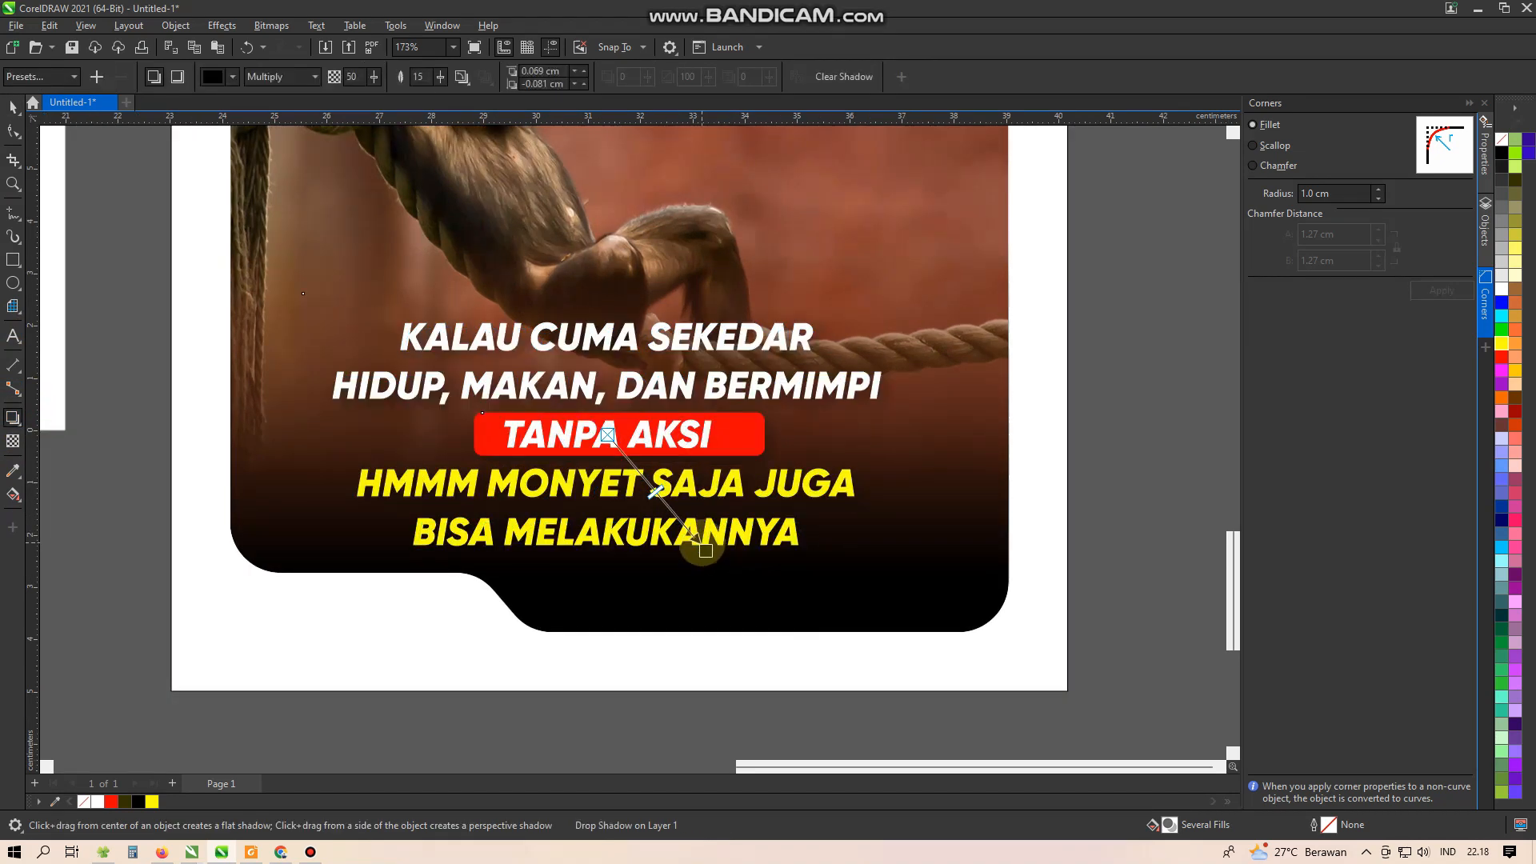
pyautogui.scroll(1, 702, 364)
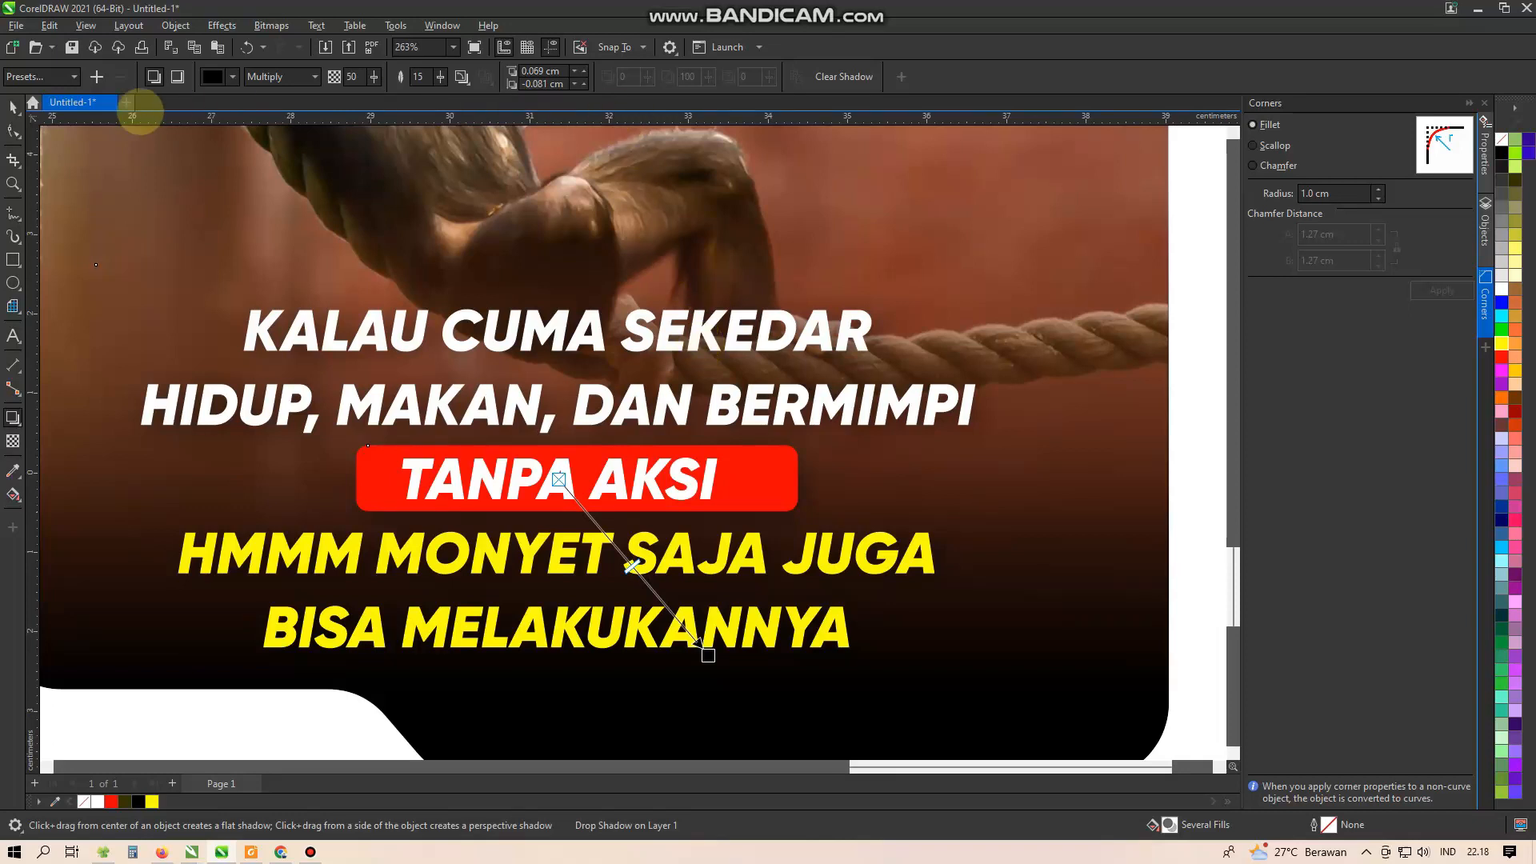
# - Set the drop shadow's merge mode to Normal, its feathering to 5 and its opacity to 74
pyautogui.click(312, 76)
pyautogui.click(298, 94)
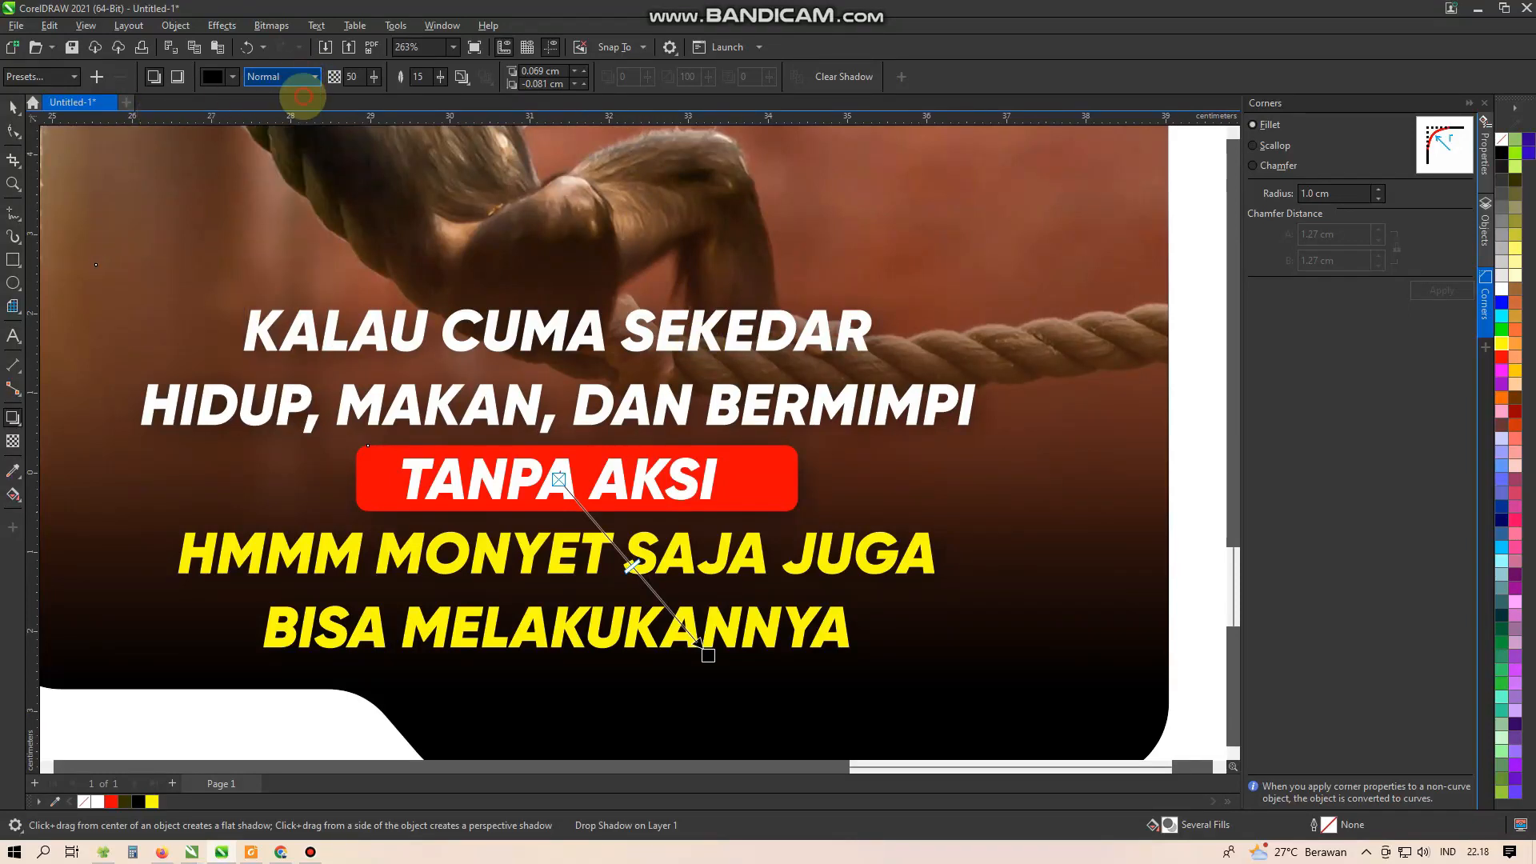
pyautogui.click(420, 76)
pyautogui.press('Return')
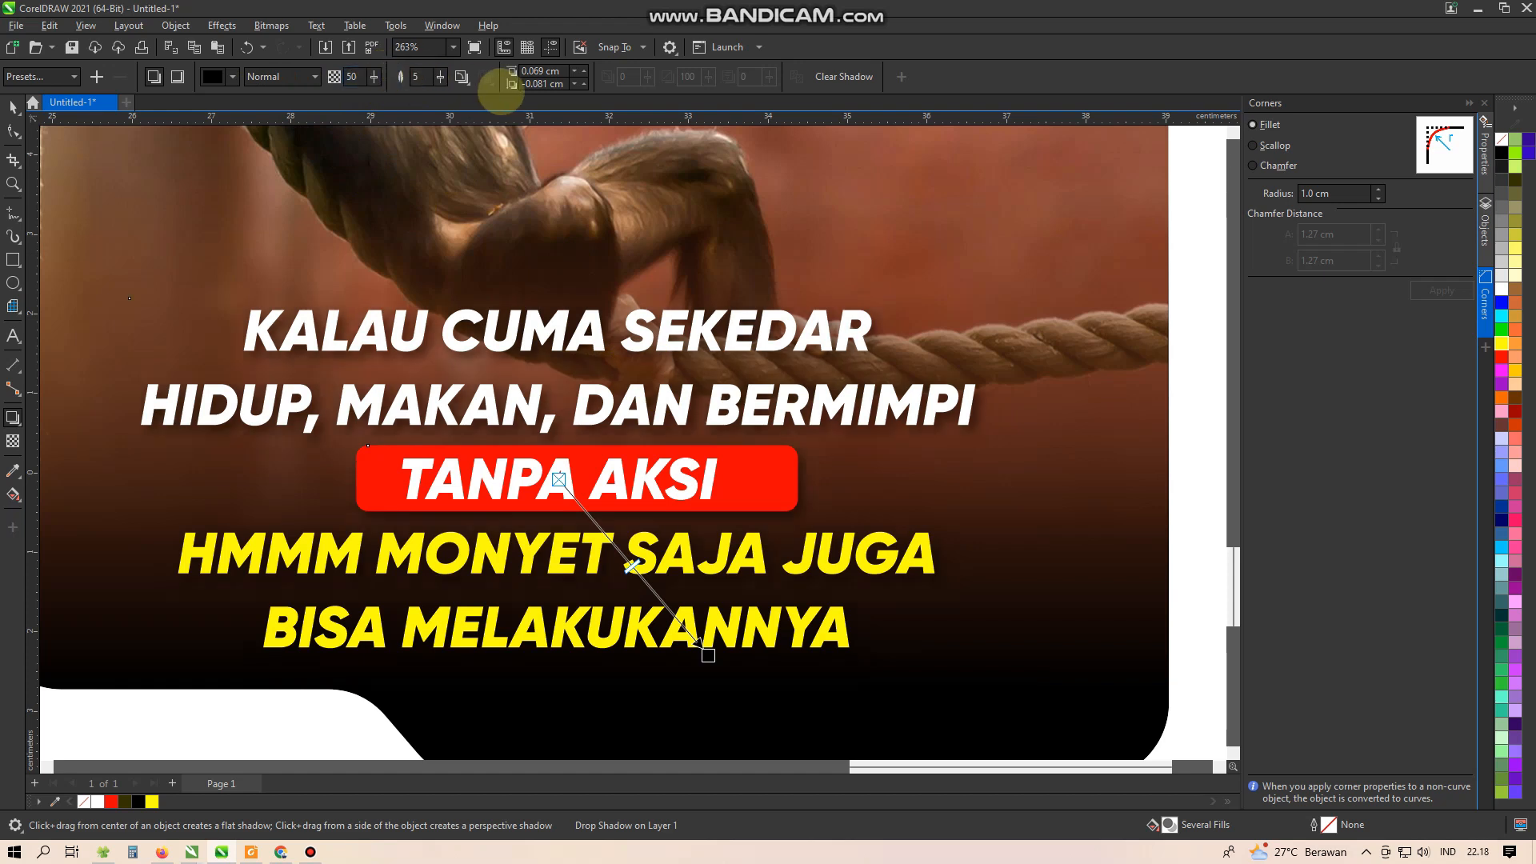
pyautogui.moveTo(371, 80); pyautogui.dragTo(387, 81)
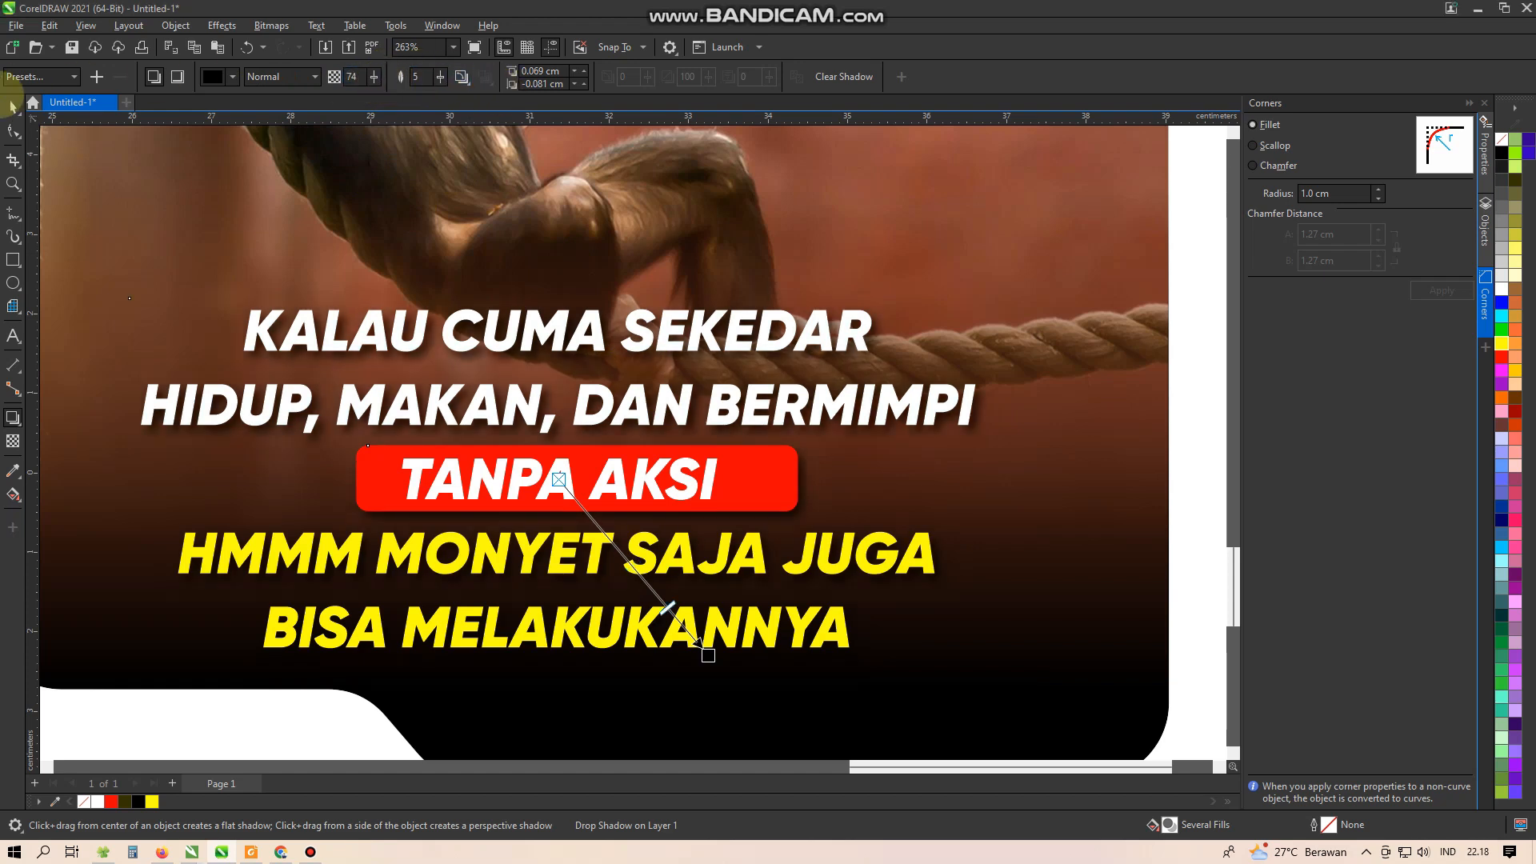
pyautogui.click(14, 106)
# - Fill the square background behind the photo with light grey, keeping the square in its original position
pyautogui.scroll(-5, 621, 498)
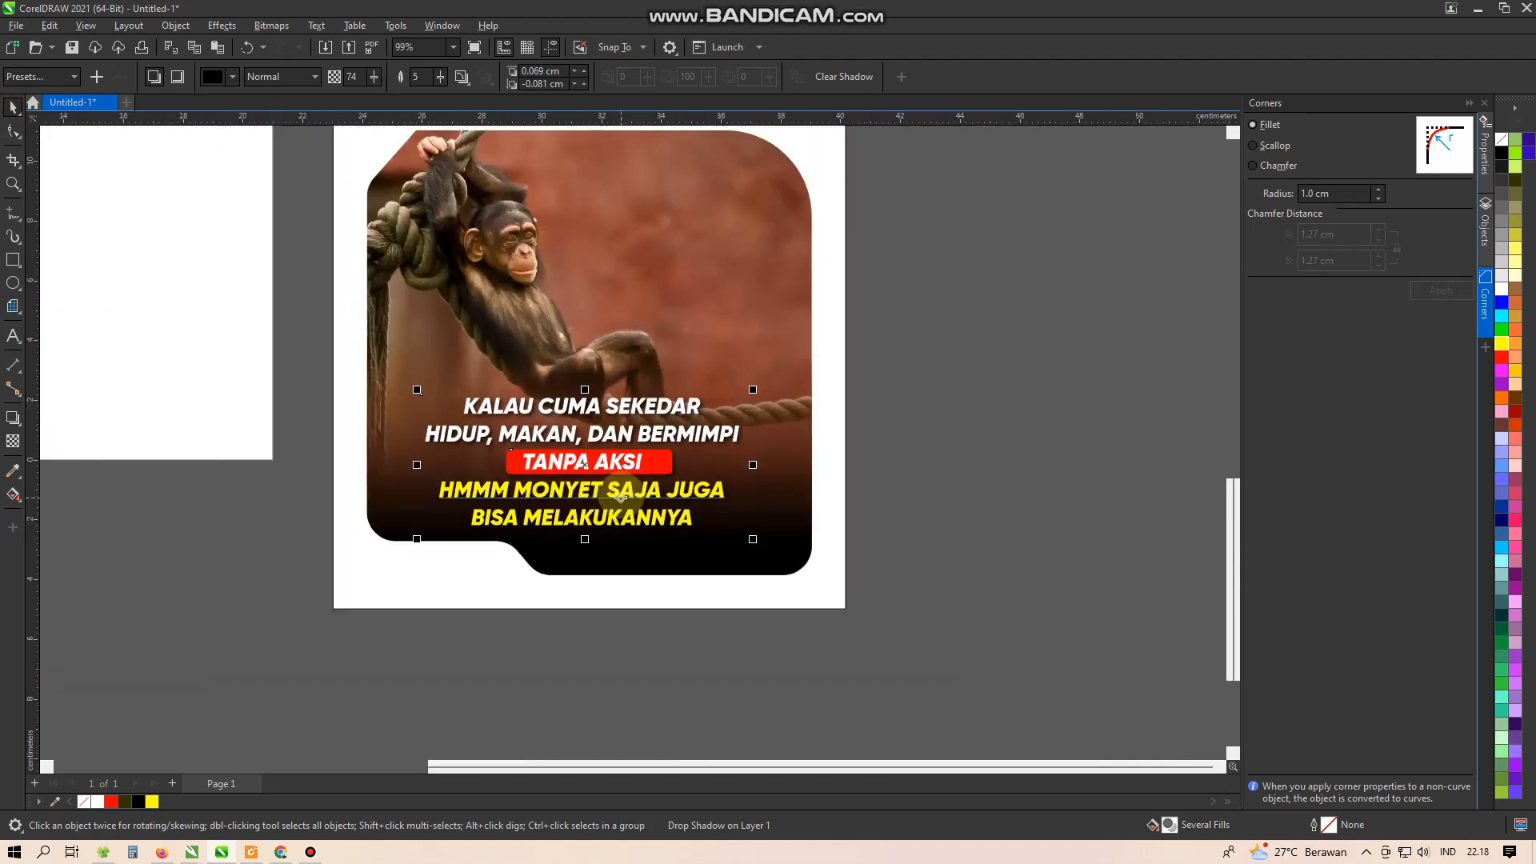
pyautogui.scroll(-1, 606, 458)
pyautogui.scroll(1, 620, 194)
pyautogui.click(622, 191)
pyautogui.moveTo(631, 194); pyautogui.dragTo(672, 168)
pyautogui.hotkey('ctrl', 'z')
pyautogui.click(1503, 278)
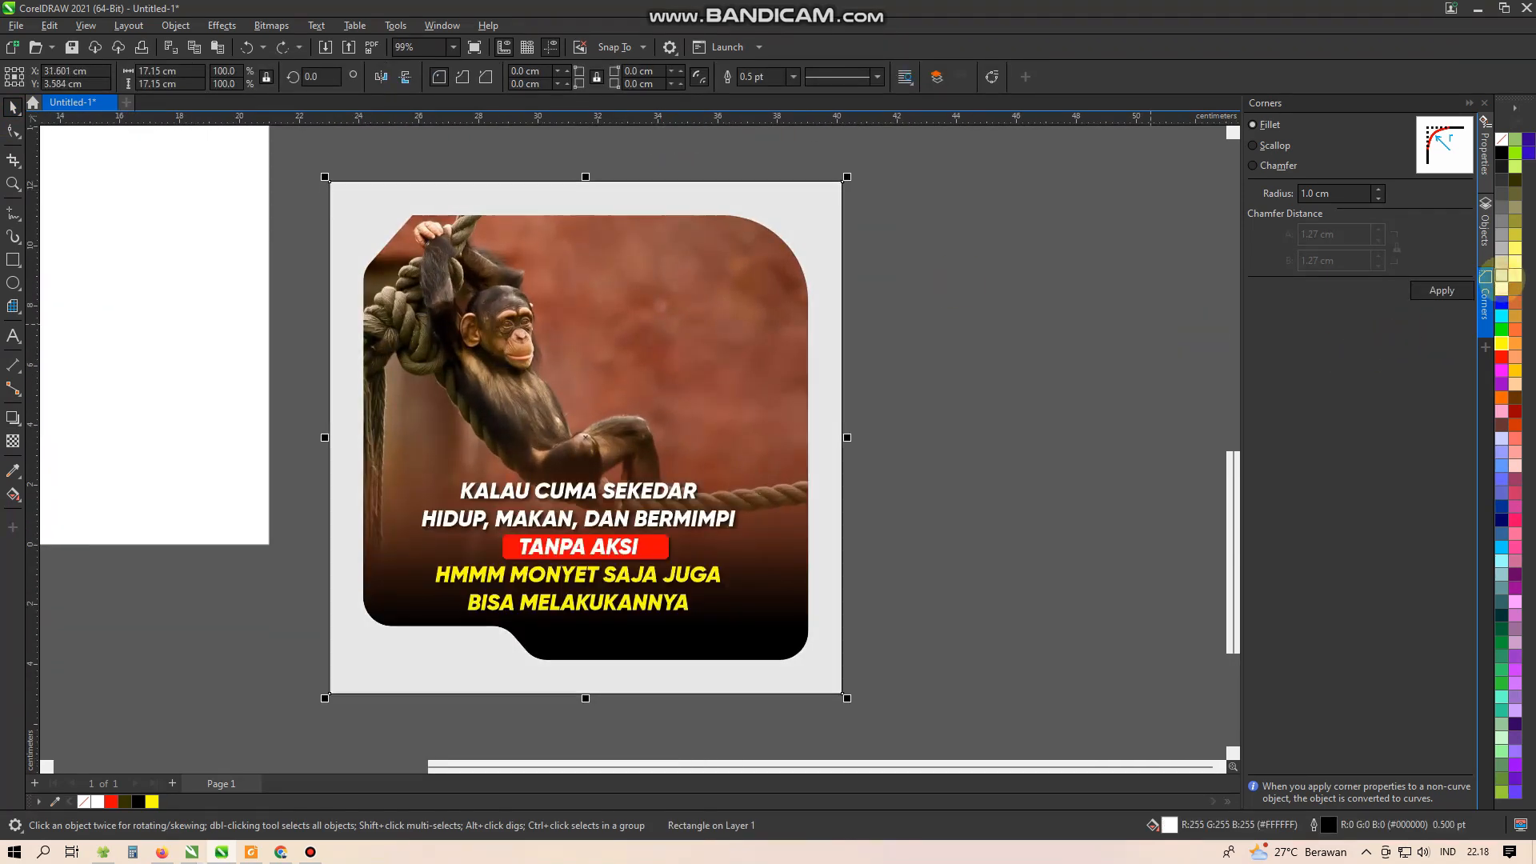
pyautogui.click(731, 321)
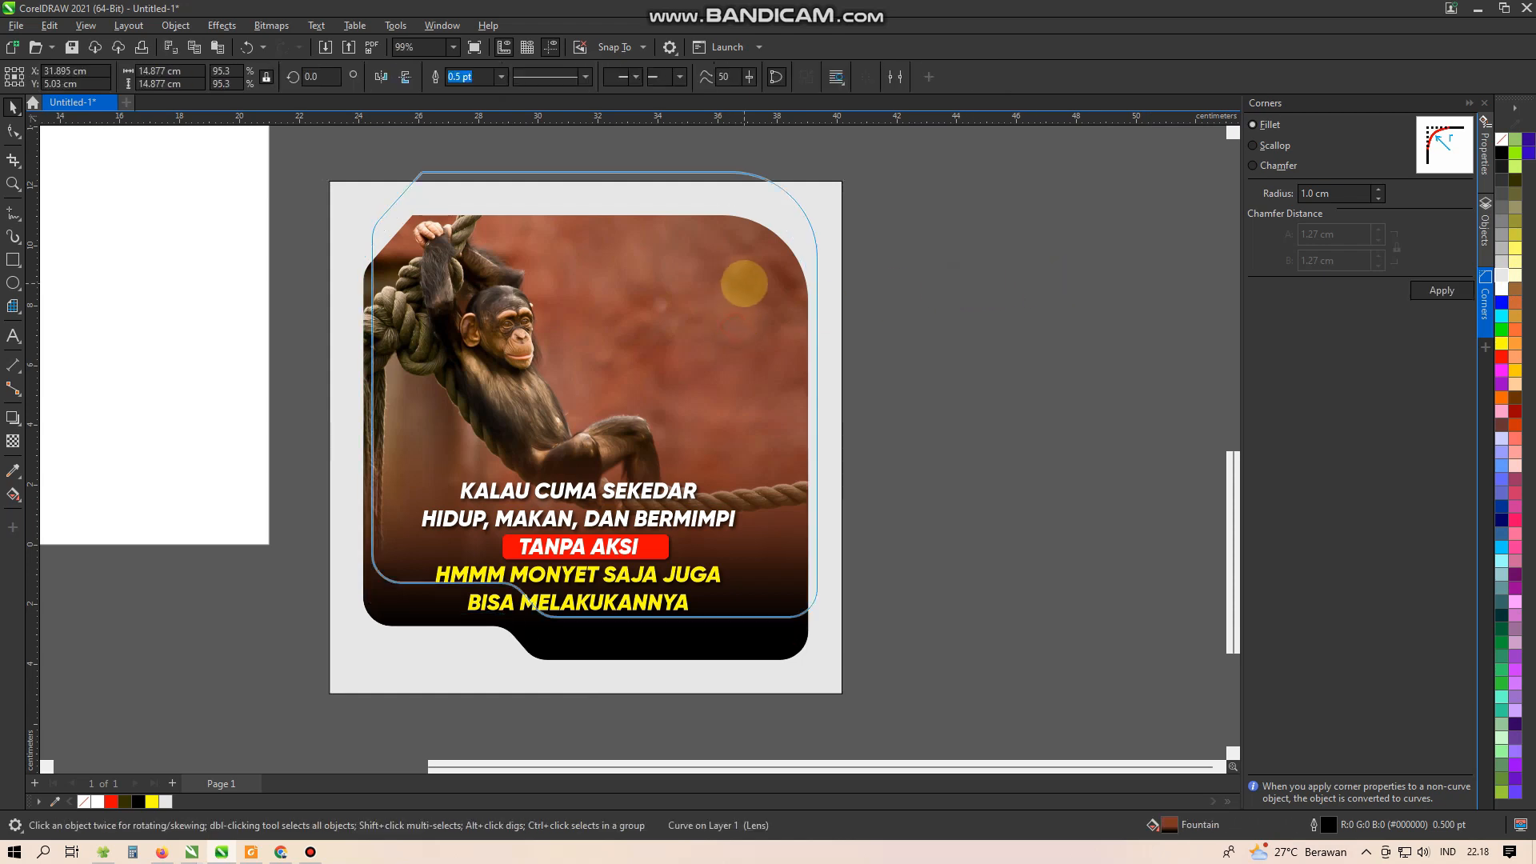
pyautogui.click(745, 282)
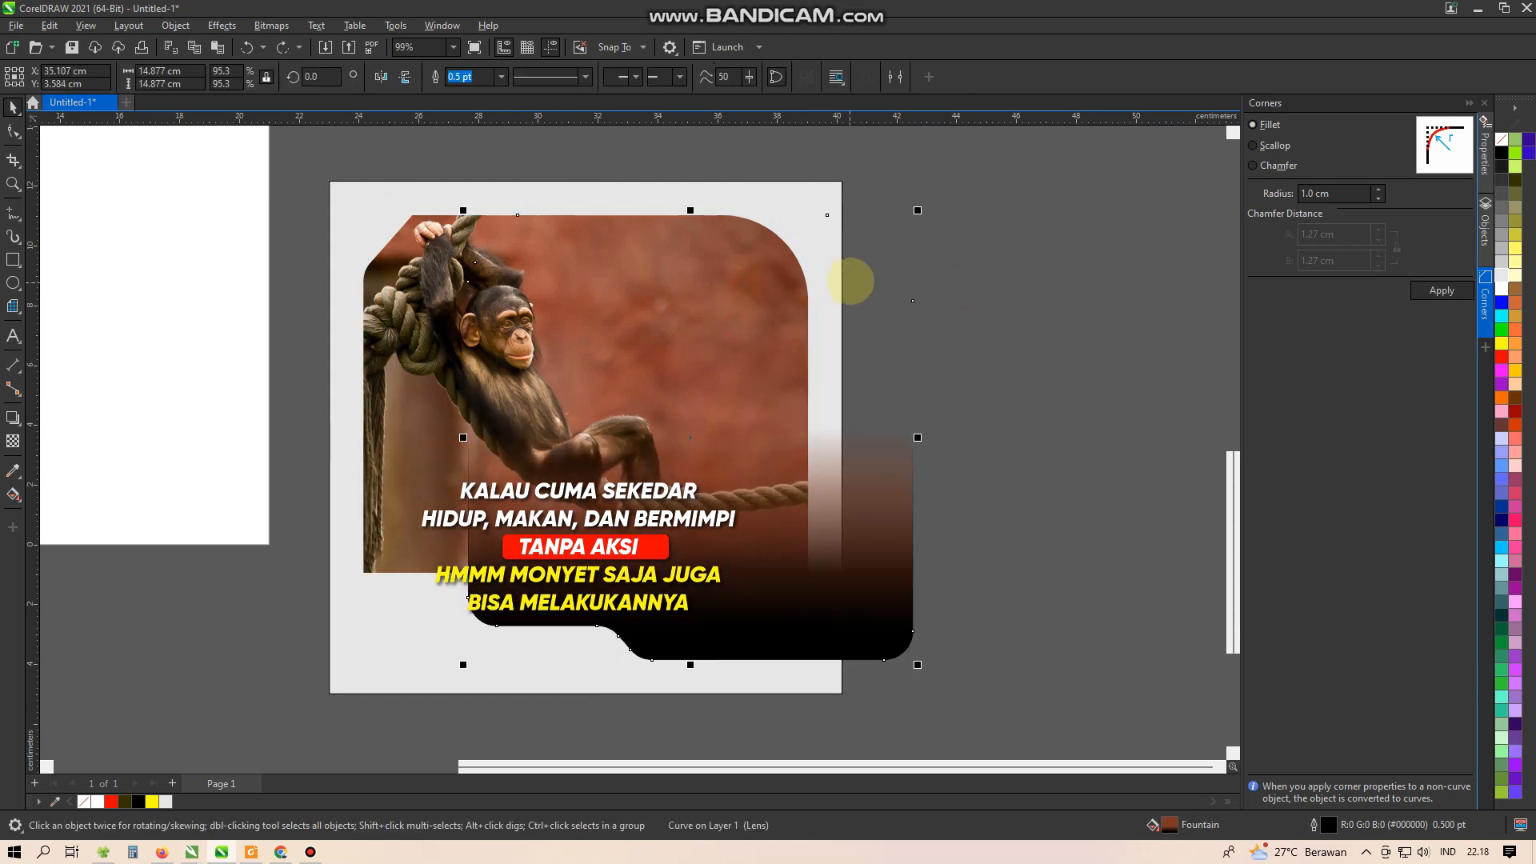
pyautogui.click(929, 328)
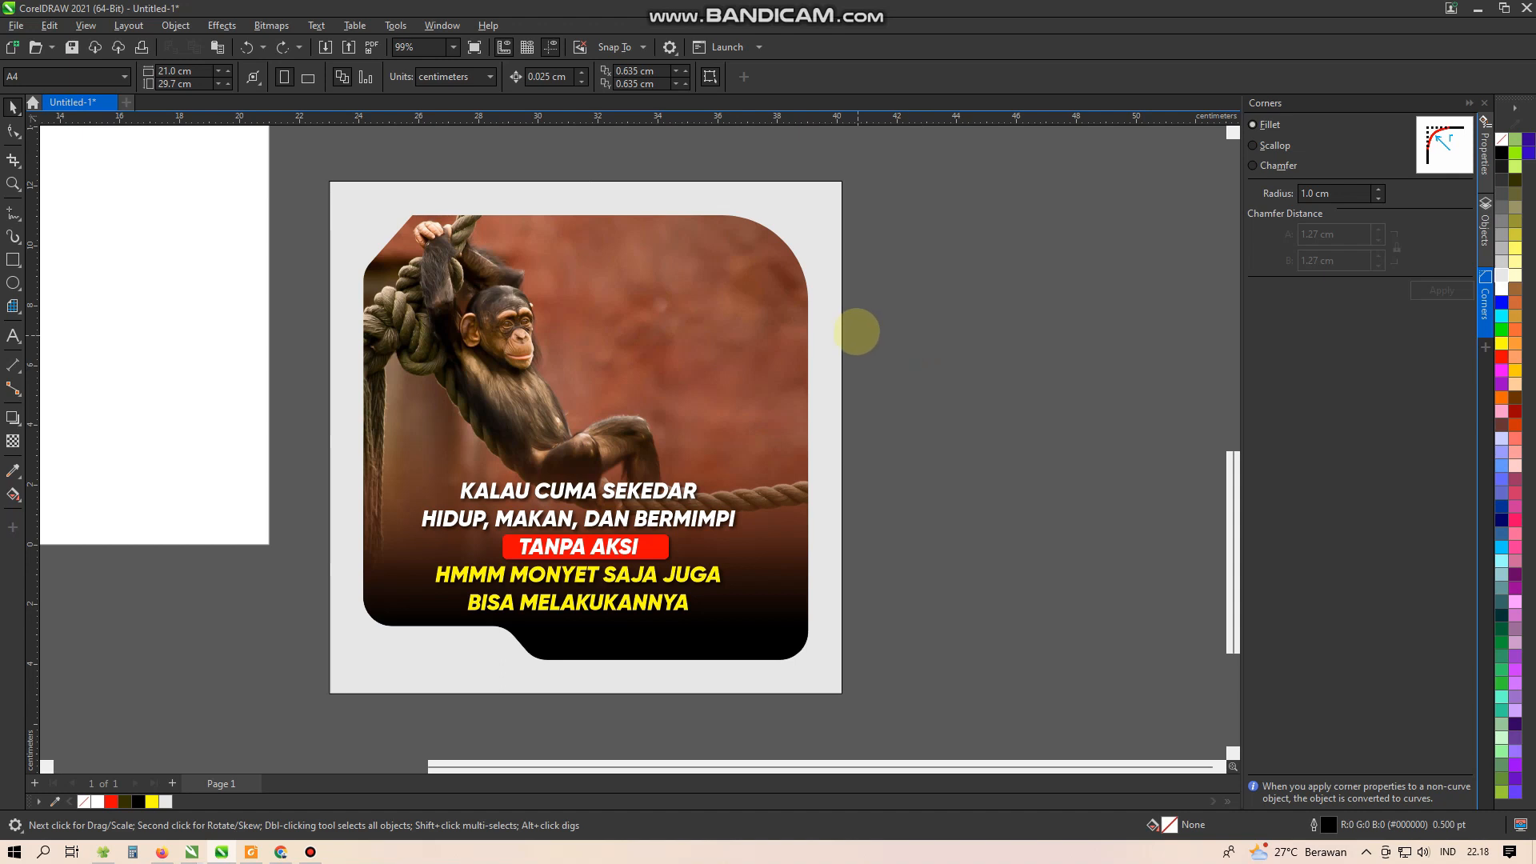
# - Select the complete quote graphic, including its grey background square, and move it about 11 cm to the right
pyautogui.scroll(-1, 762, 309)
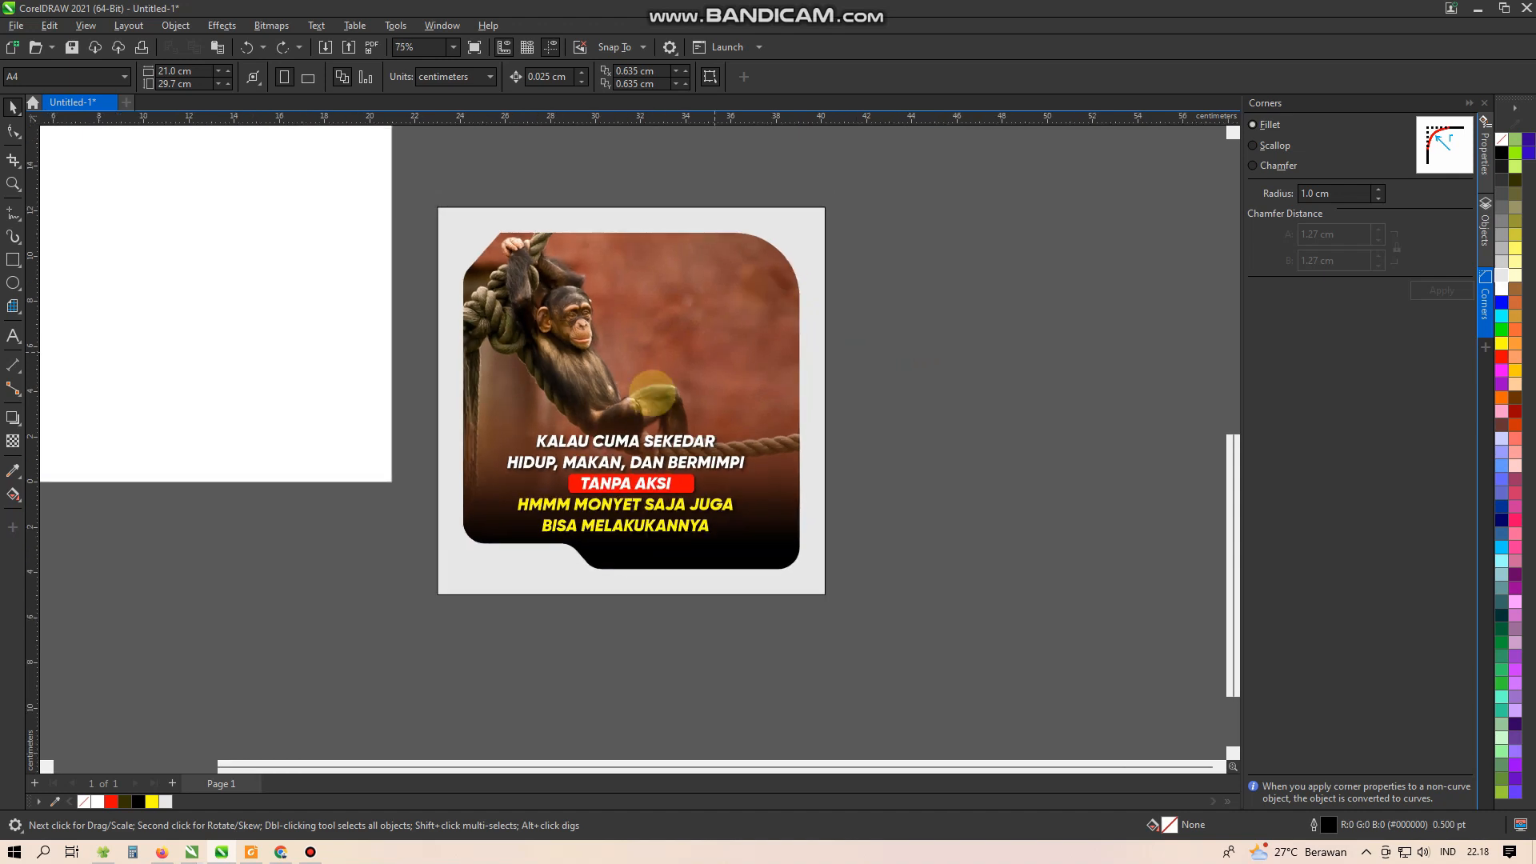
pyautogui.click(13, 182)
pyautogui.moveTo(430, 194); pyautogui.dragTo(835, 594)
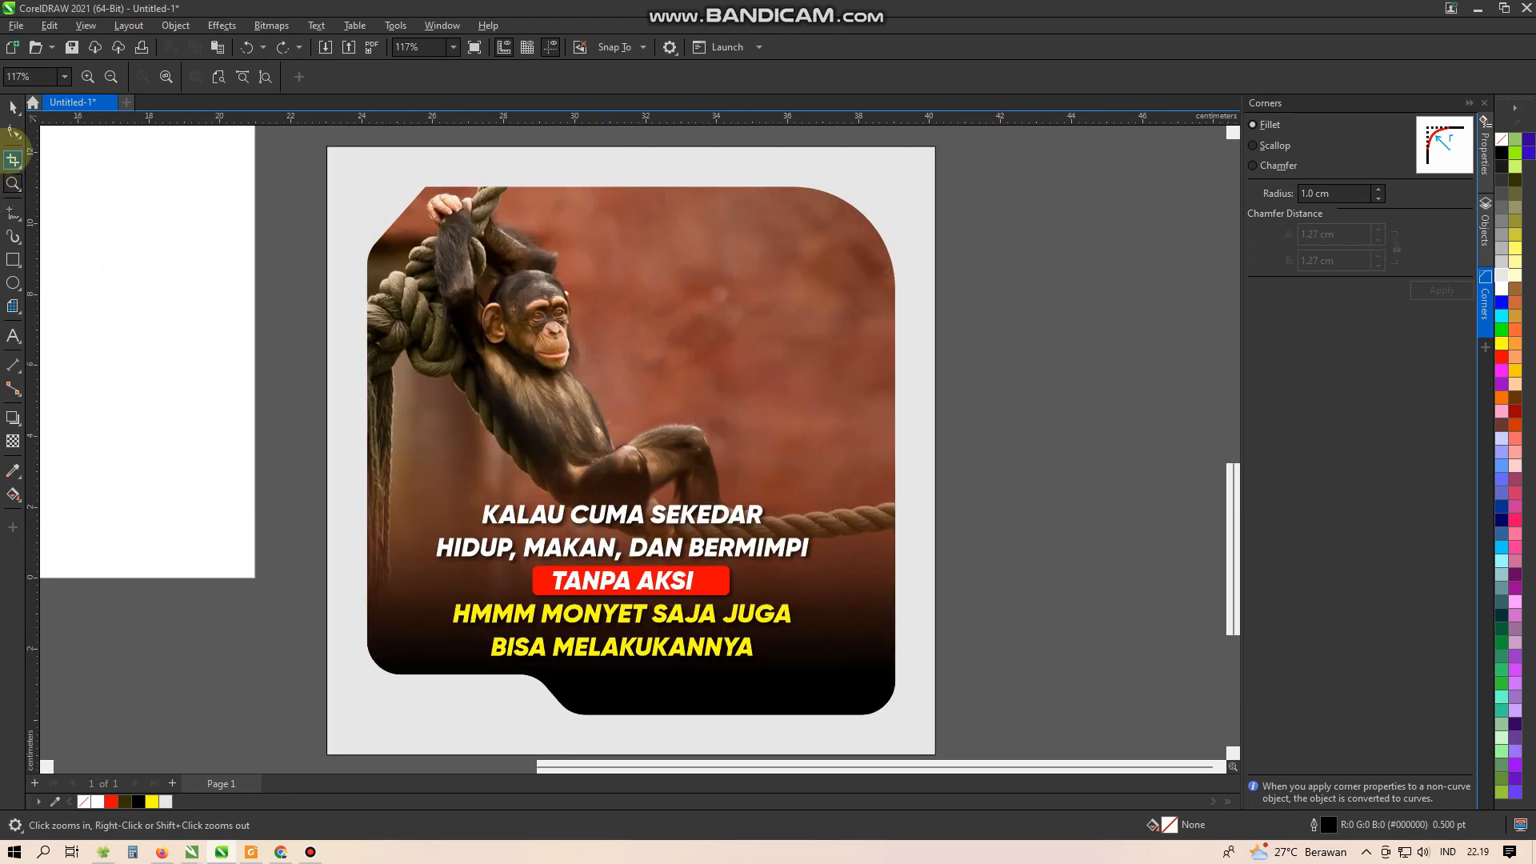
pyautogui.click(13, 104)
pyautogui.scroll(-2, 380, 333)
pyautogui.moveTo(769, 198); pyautogui.dragTo(215, 650)
pyautogui.moveTo(464, 387); pyautogui.dragTo(687, 388)
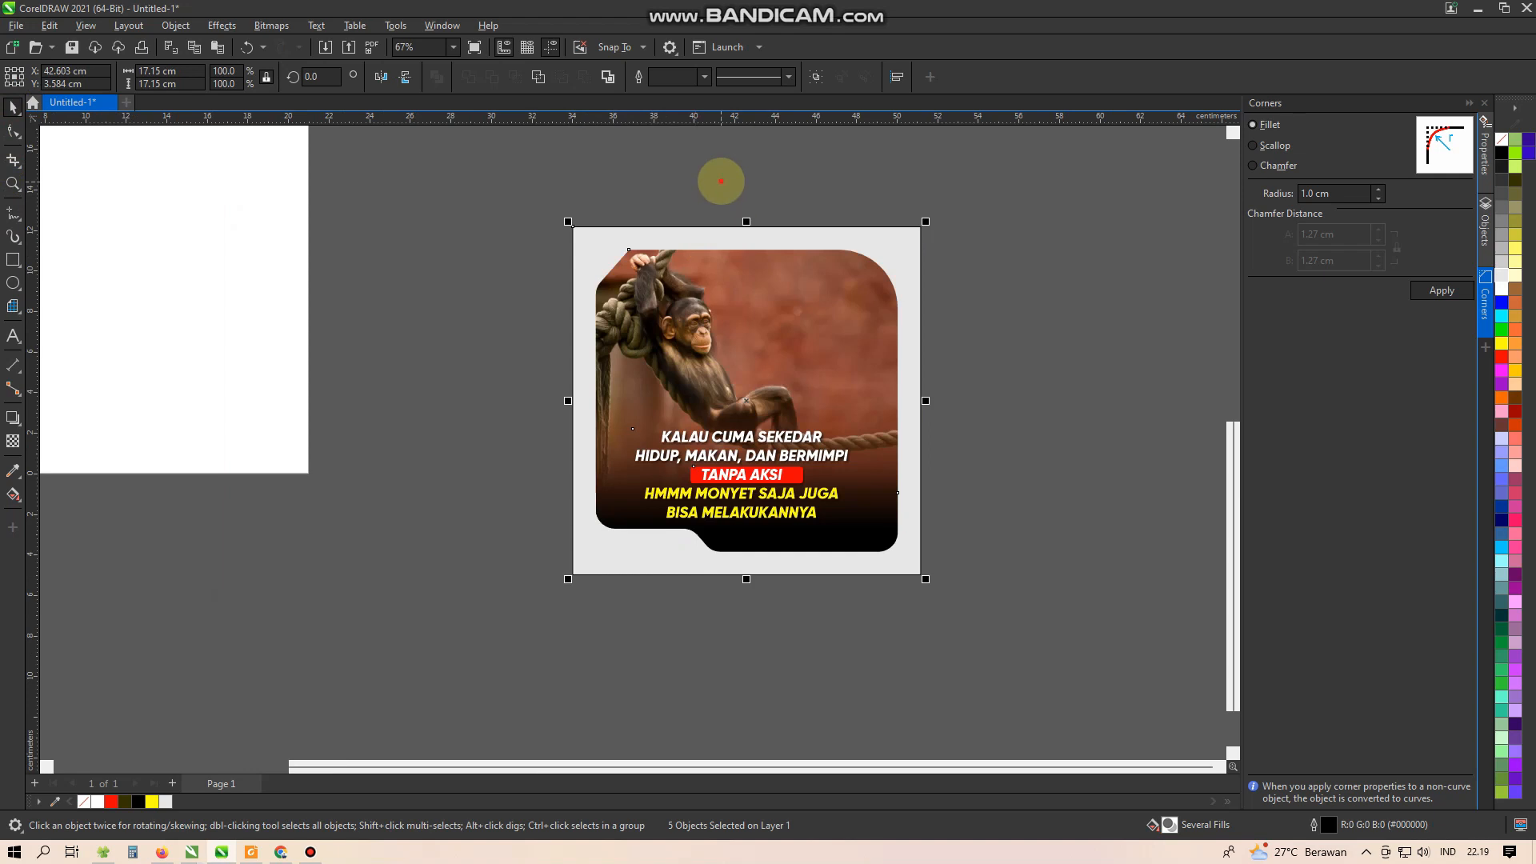
# - Draw an upright bar about 0.17 by 0.97 cm in the grey area below the photo frame's lower-left edge and fully round its ends
pyautogui.scroll(2, 788, 477)
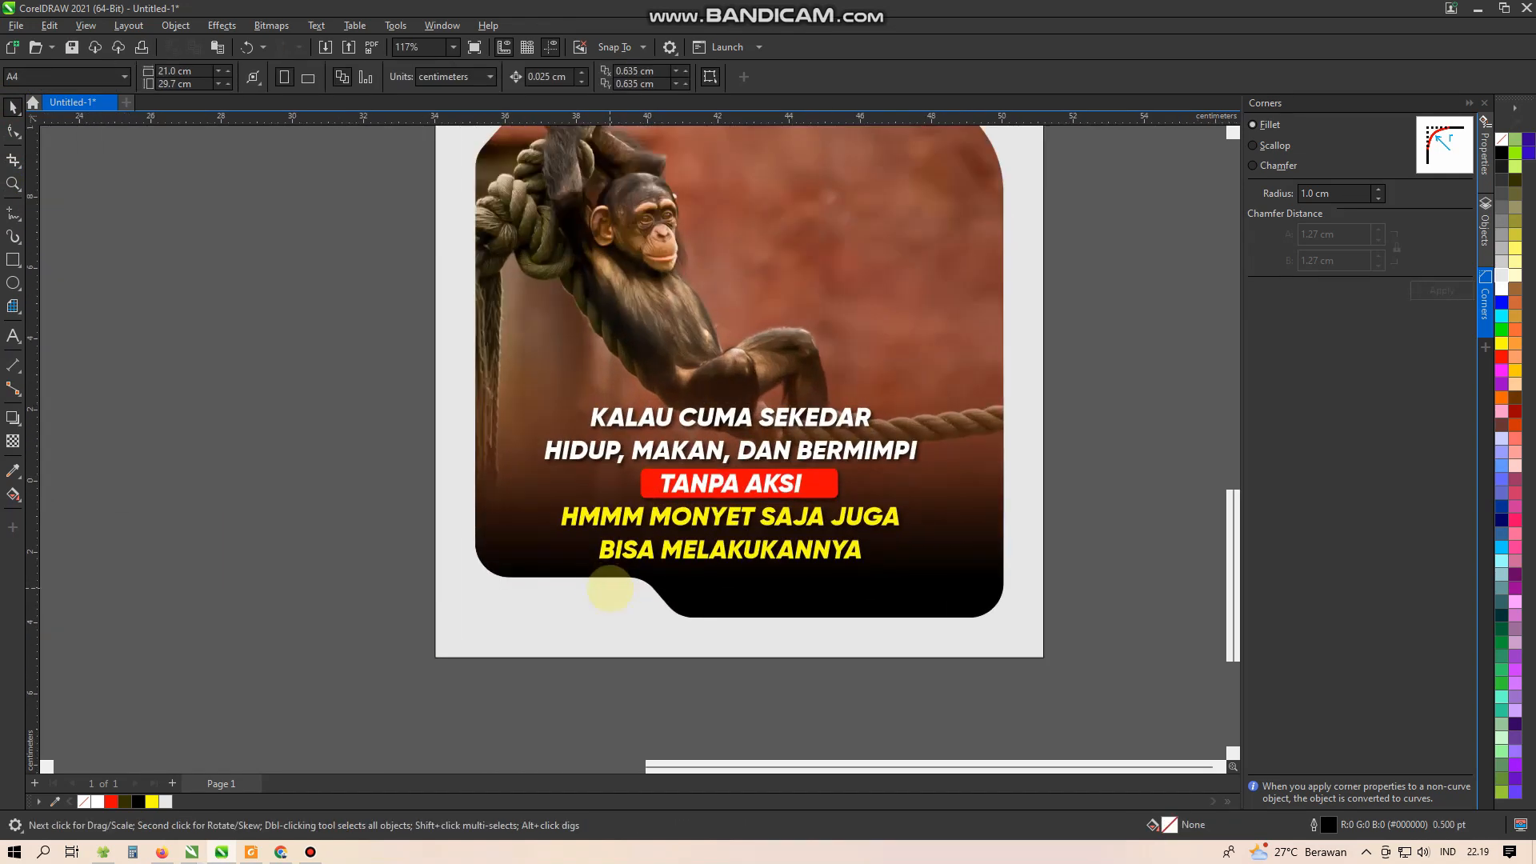
pyautogui.click(14, 213)
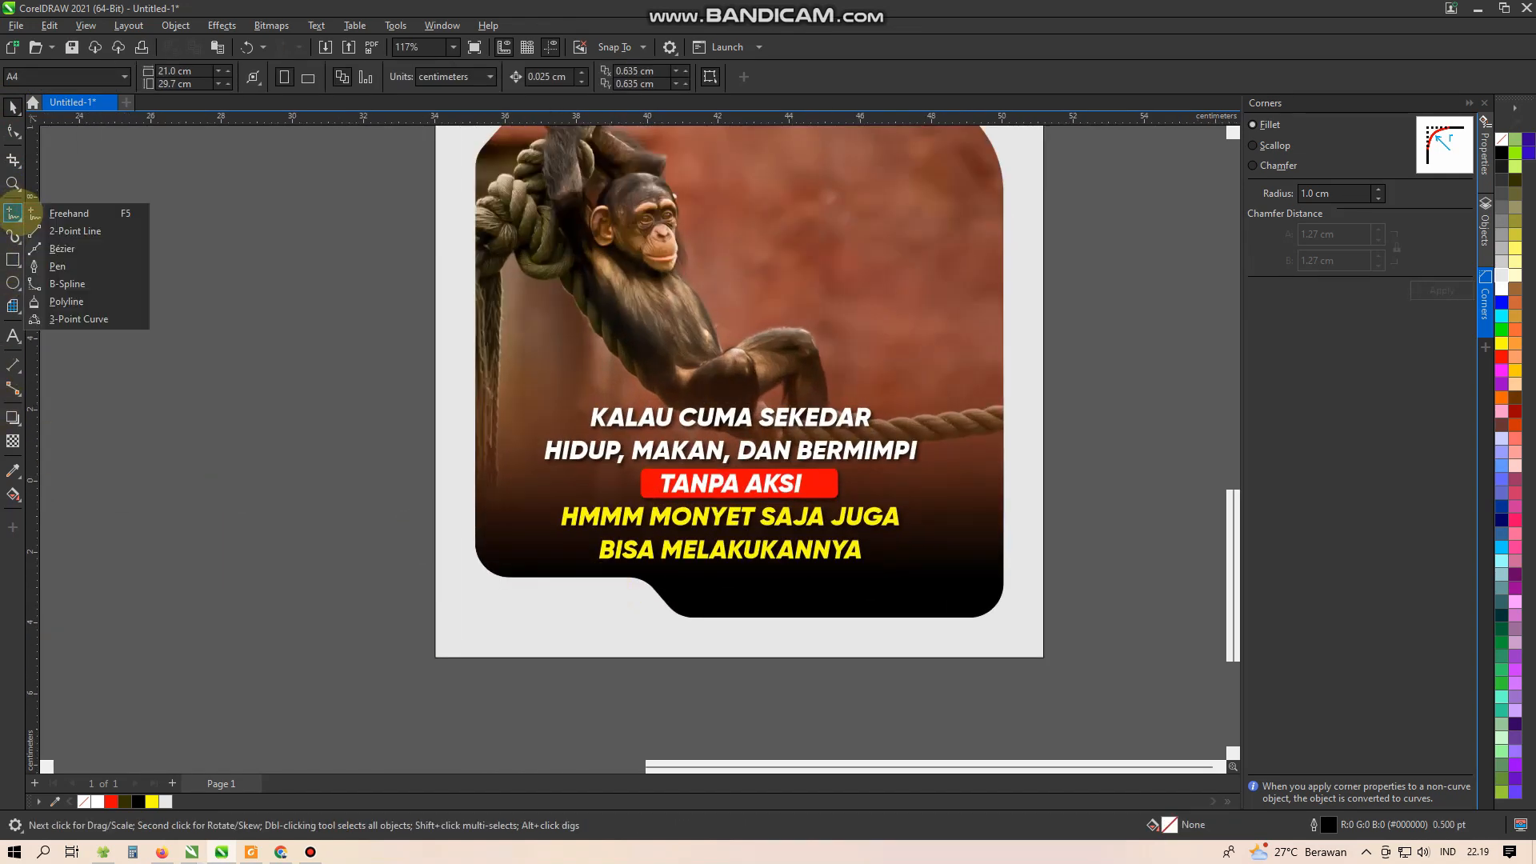
pyautogui.click(13, 259)
pyautogui.scroll(2, 510, 612)
pyautogui.scroll(1, 510, 612)
pyautogui.moveTo(498, 562); pyautogui.dragTo(508, 624)
pyautogui.press('F10')
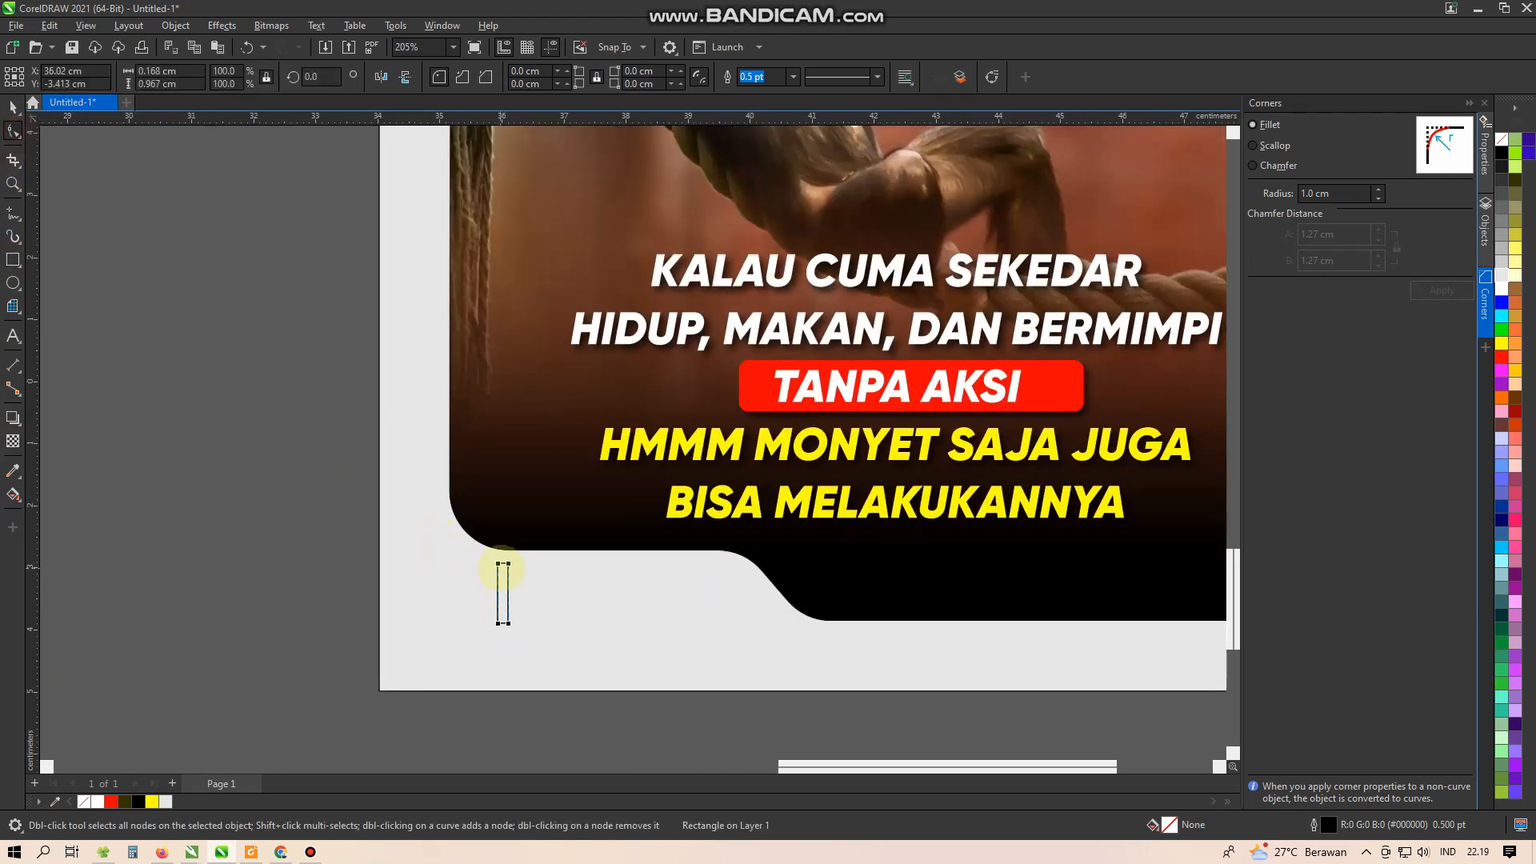
pyautogui.moveTo(508, 565); pyautogui.dragTo(509, 578)
pyautogui.click(13, 106)
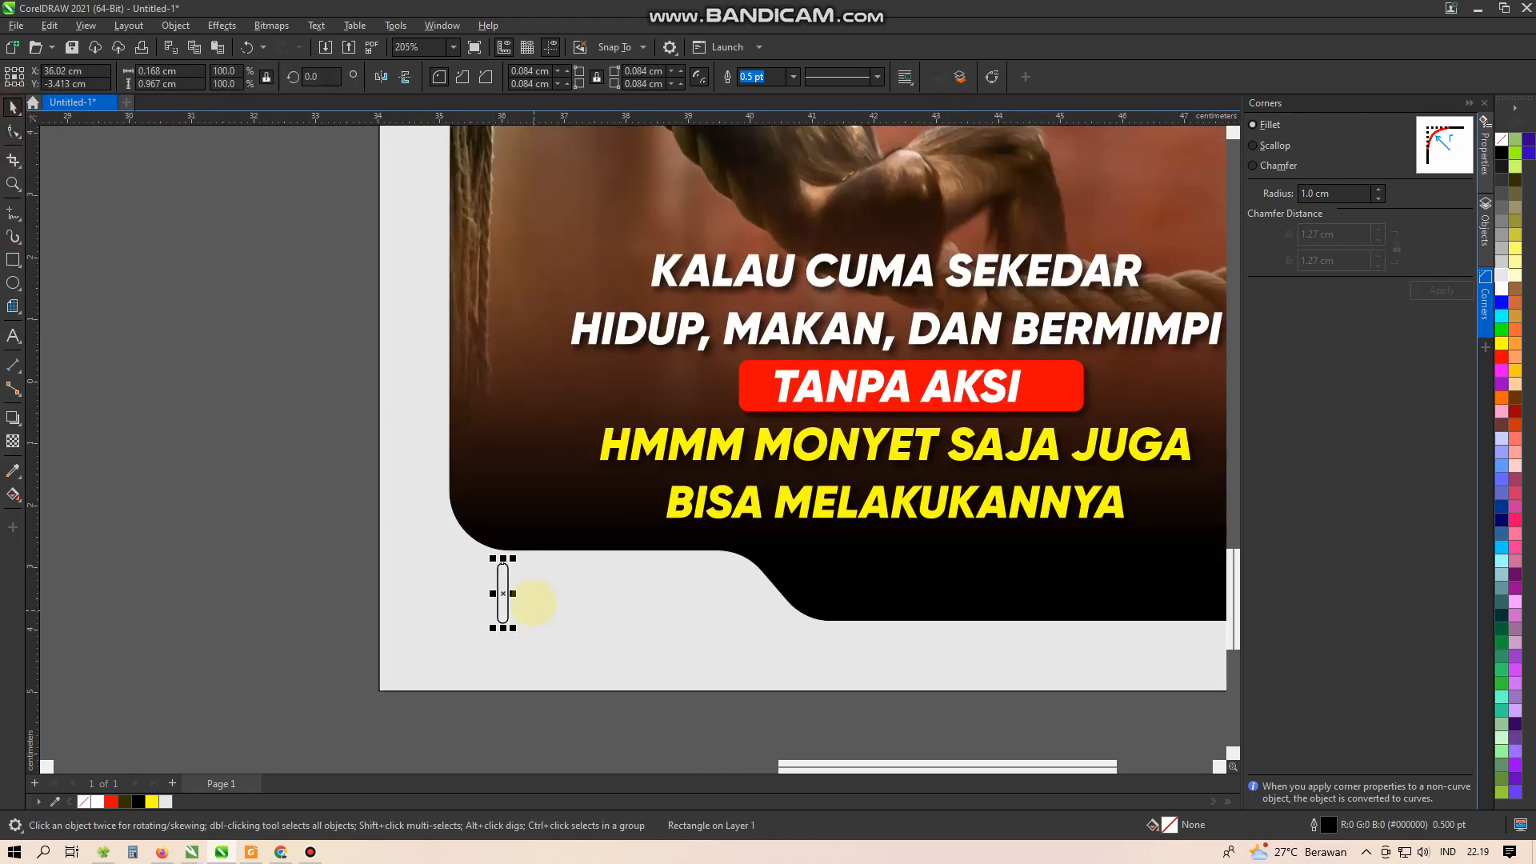
# - Rotate the small rounded bar to 45 degrees
pyautogui.click(507, 563)
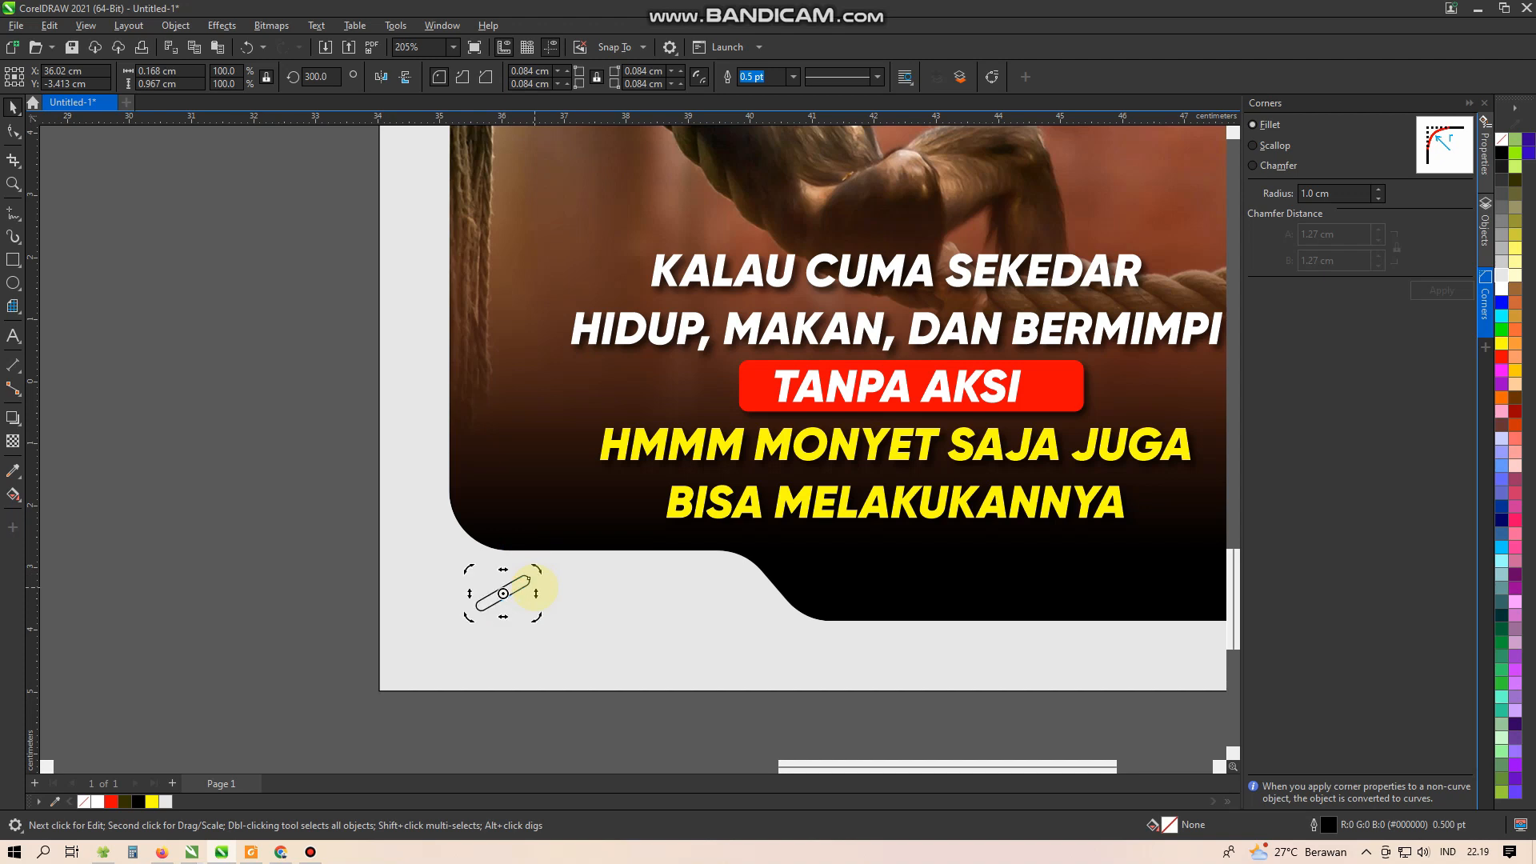
pyautogui.hotkey('ctrl', 'z')
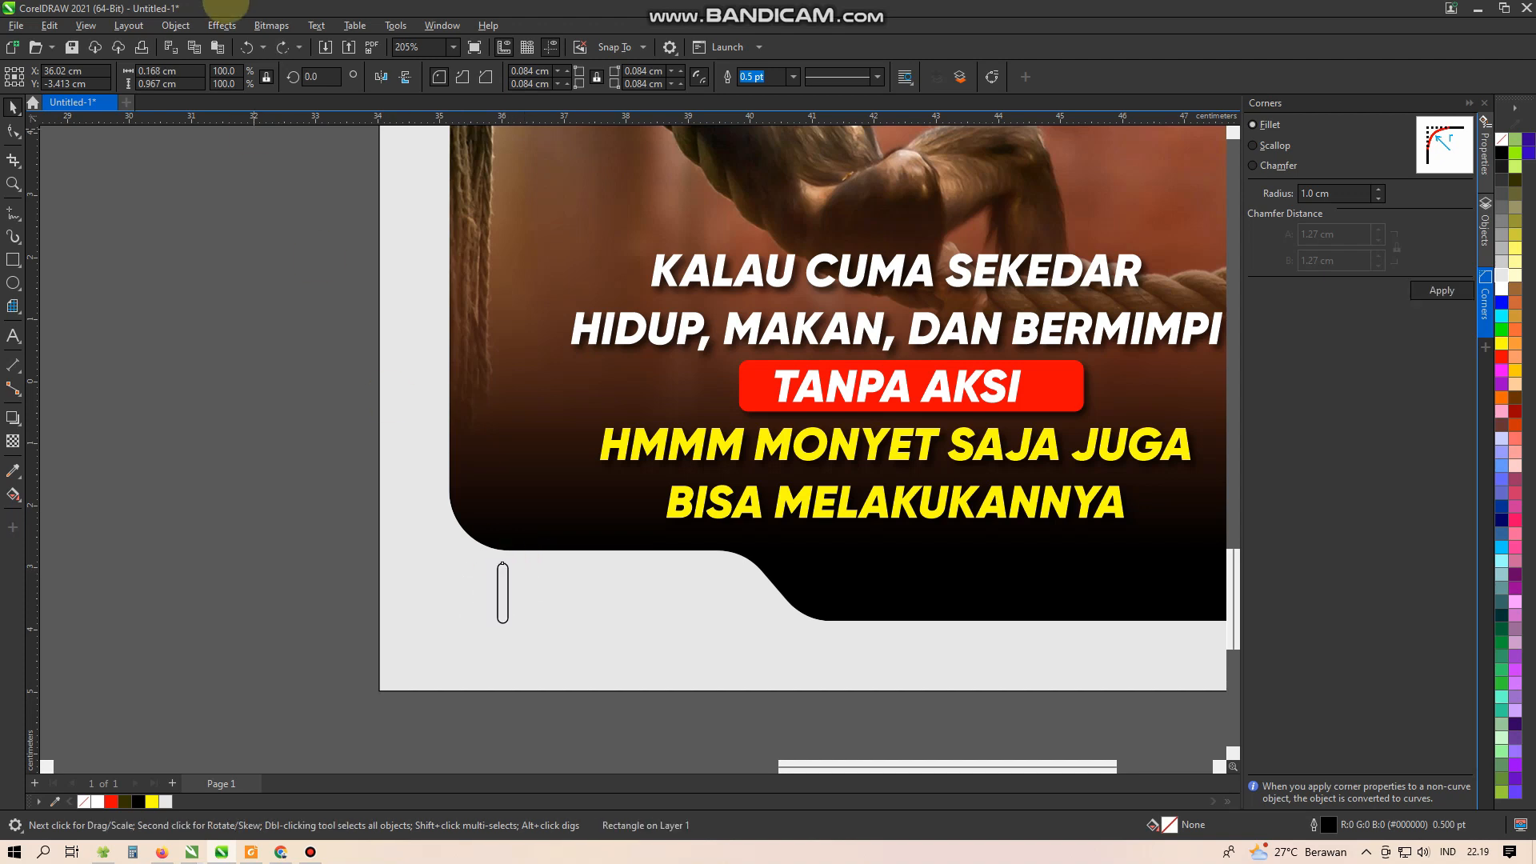
pyautogui.moveTo(324, 81); pyautogui.dragTo(175, 47)
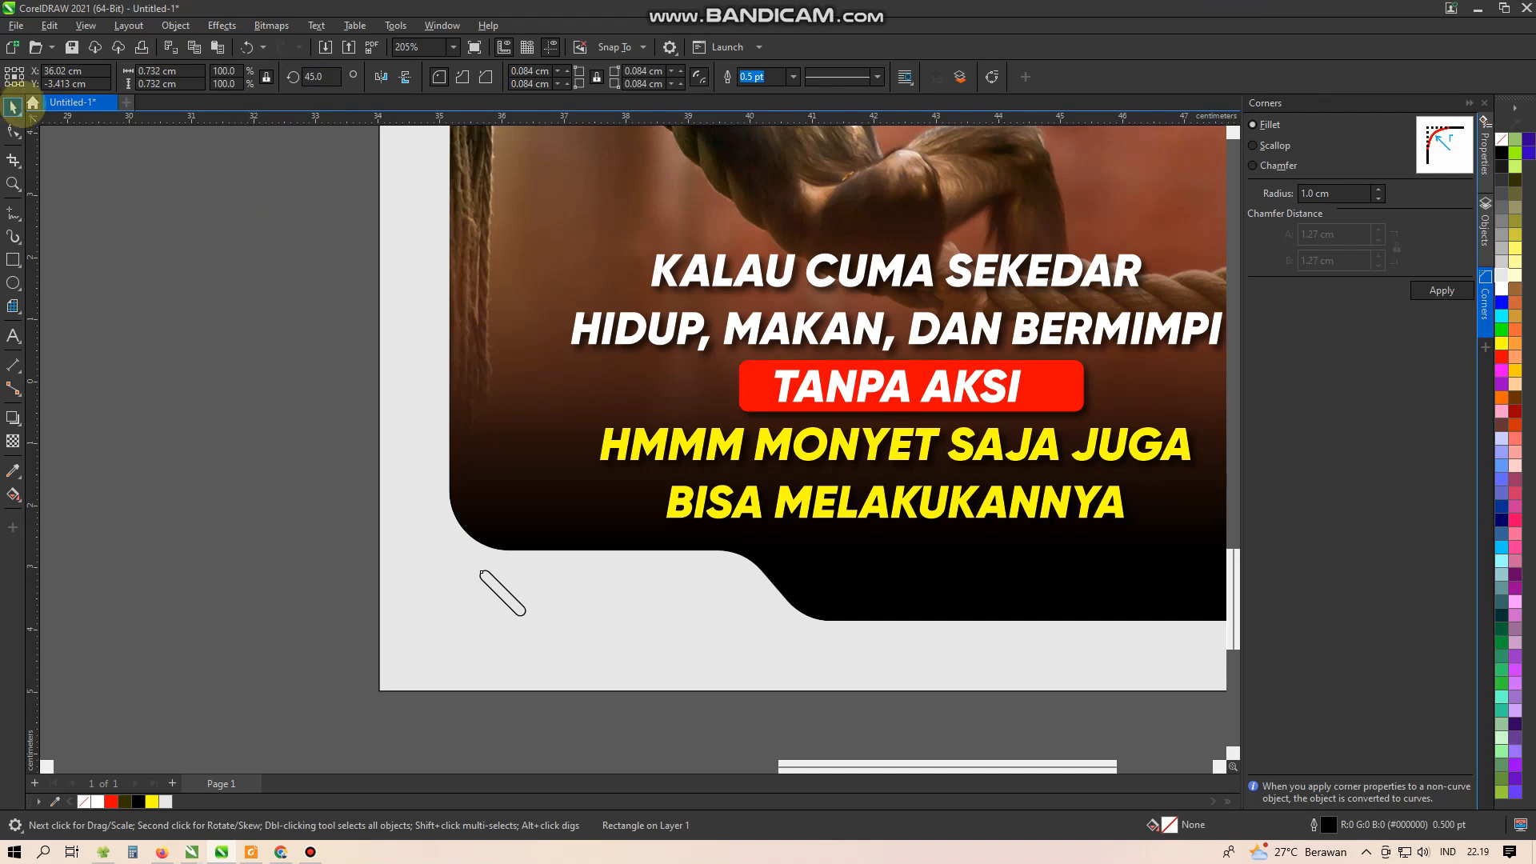
# - Add a copy of the bar rotated to 315 degrees to form an X, and group the two bars
pyautogui.click(510, 590)
pyautogui.click(510, 590)
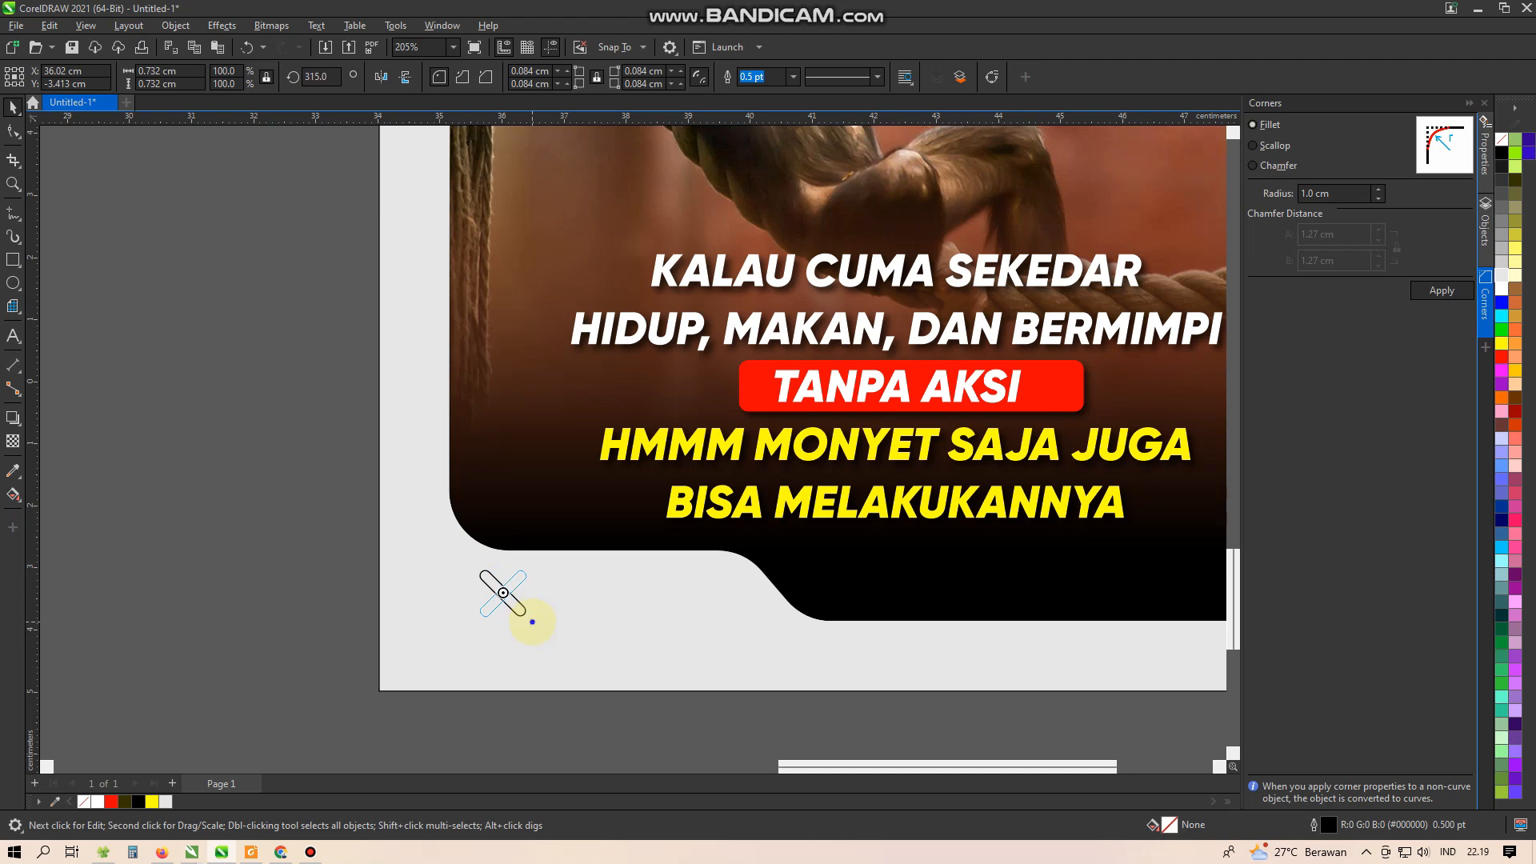
pyautogui.keyDown('shift'); pyautogui.click(490, 578); pyautogui.keyUp('shift')
pyautogui.hotkey('ctrl', 'g')
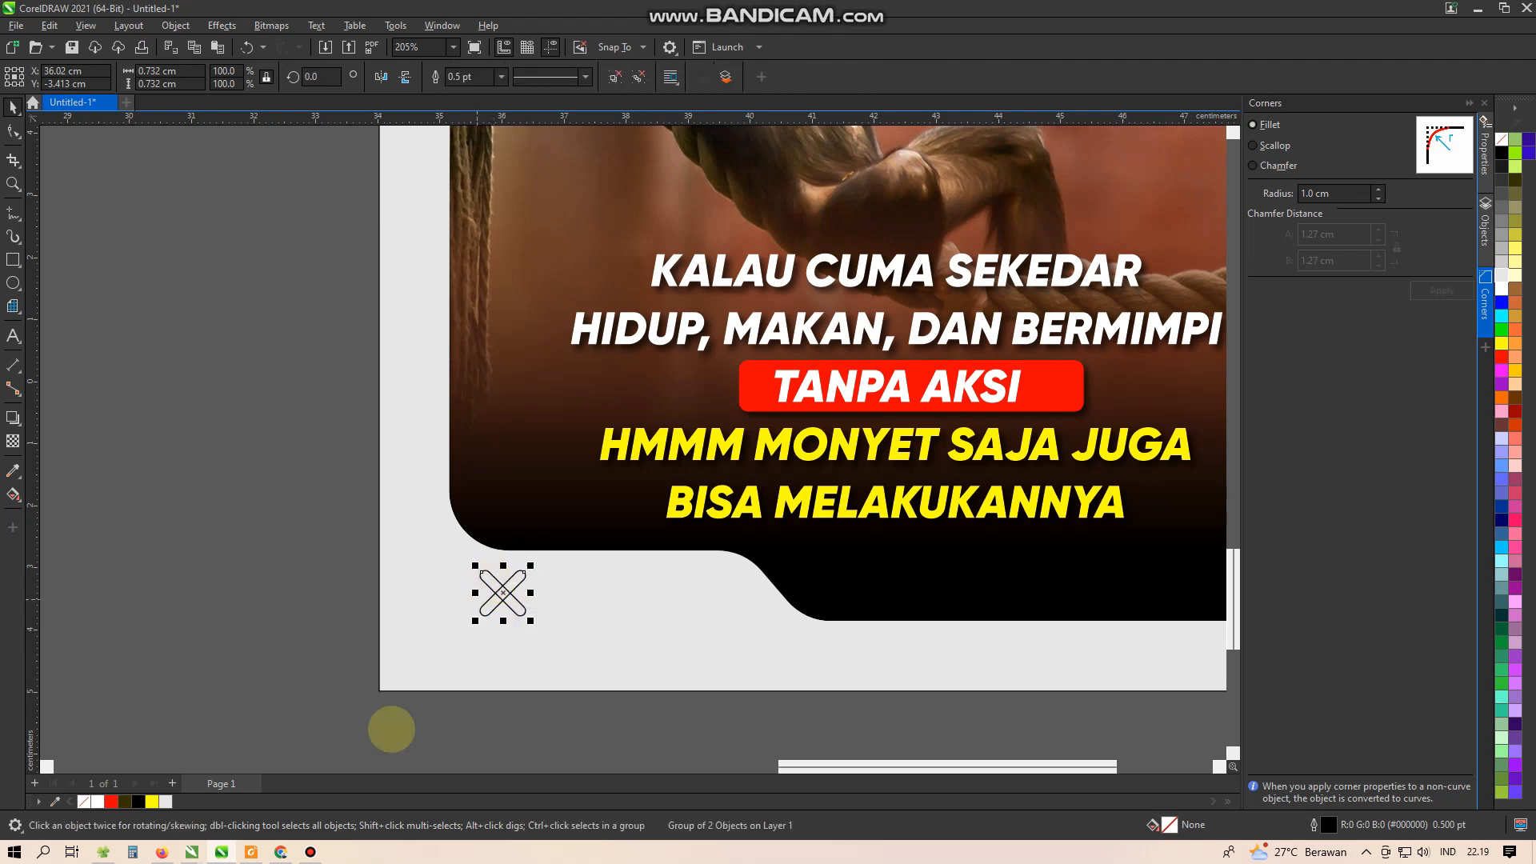
# - Fill the X with Murky Green (#333300) and remove its outline
pyautogui.click(137, 801)
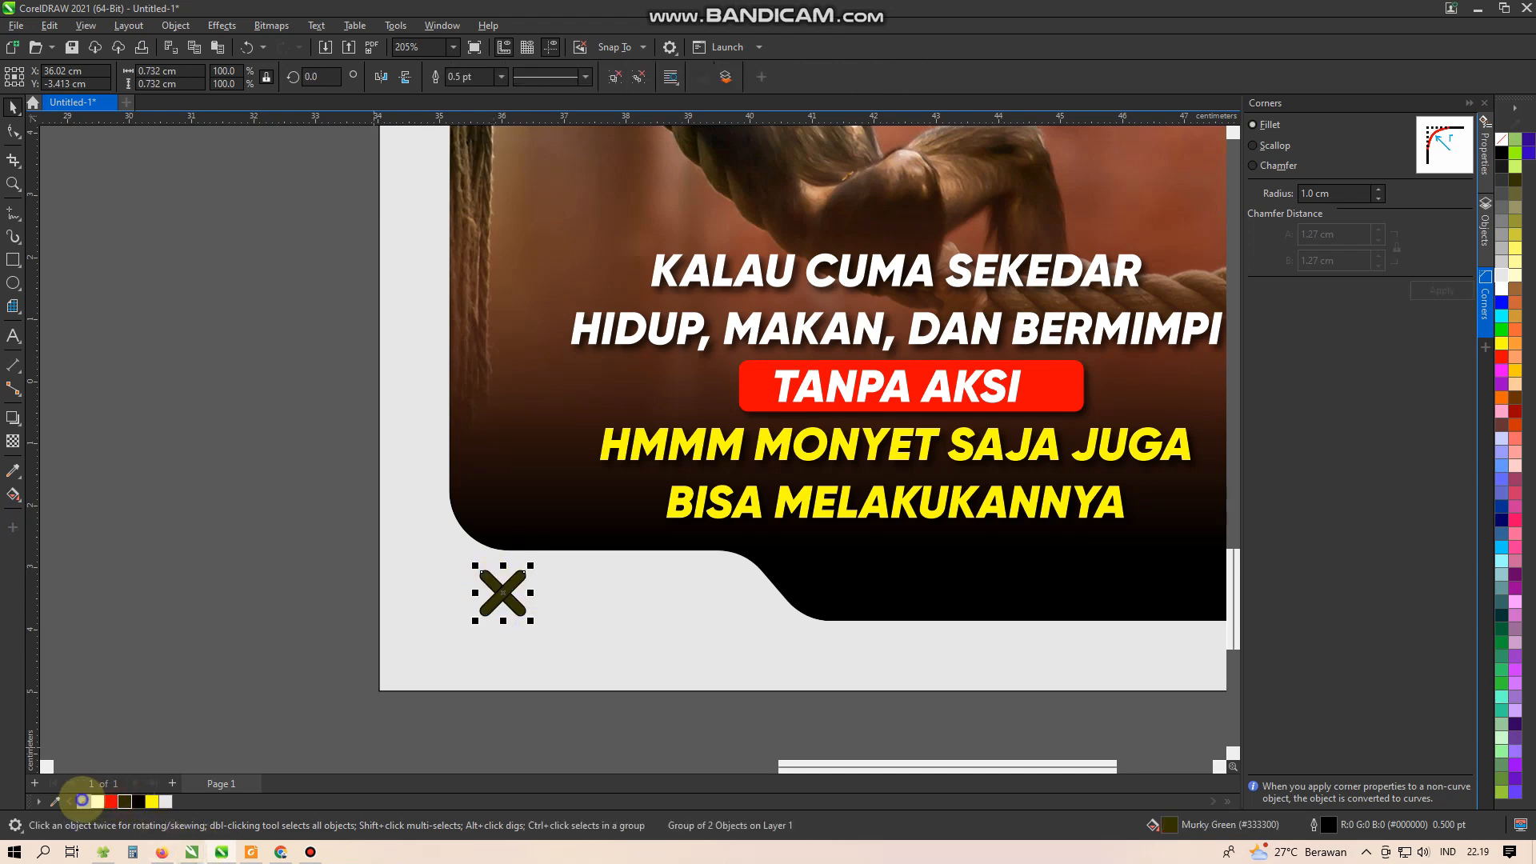
pyautogui.rightClick(82, 801)
pyautogui.click(136, 584)
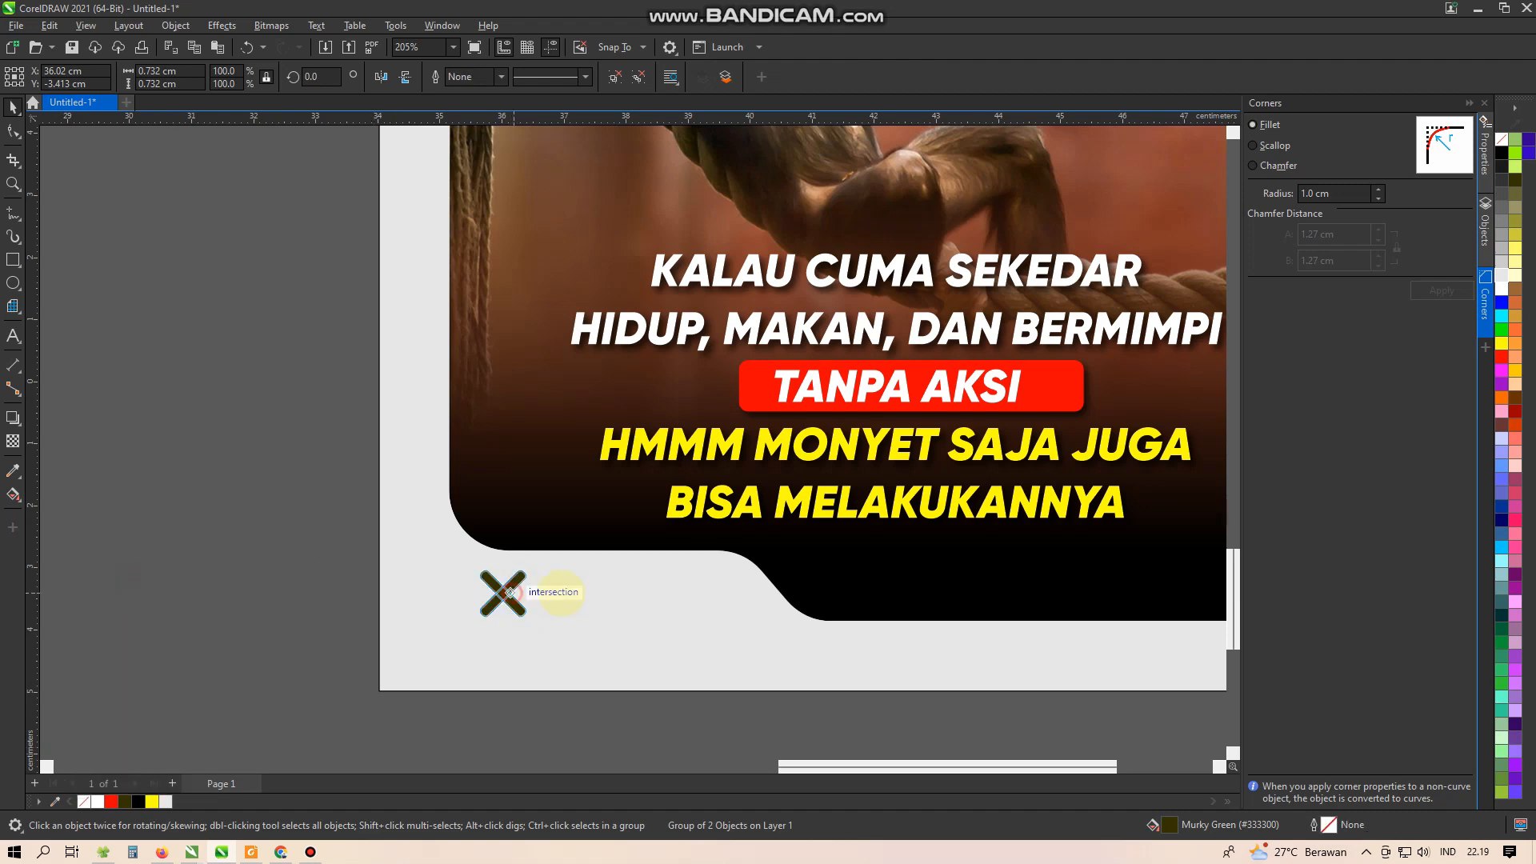
# - Duplicate the X into a horizontal row of four, spaced about 1.15 cm apart, and select the whole row
pyautogui.hotkey('ctrl', 'd')
pyautogui.hotkey('ctrl', 'd')
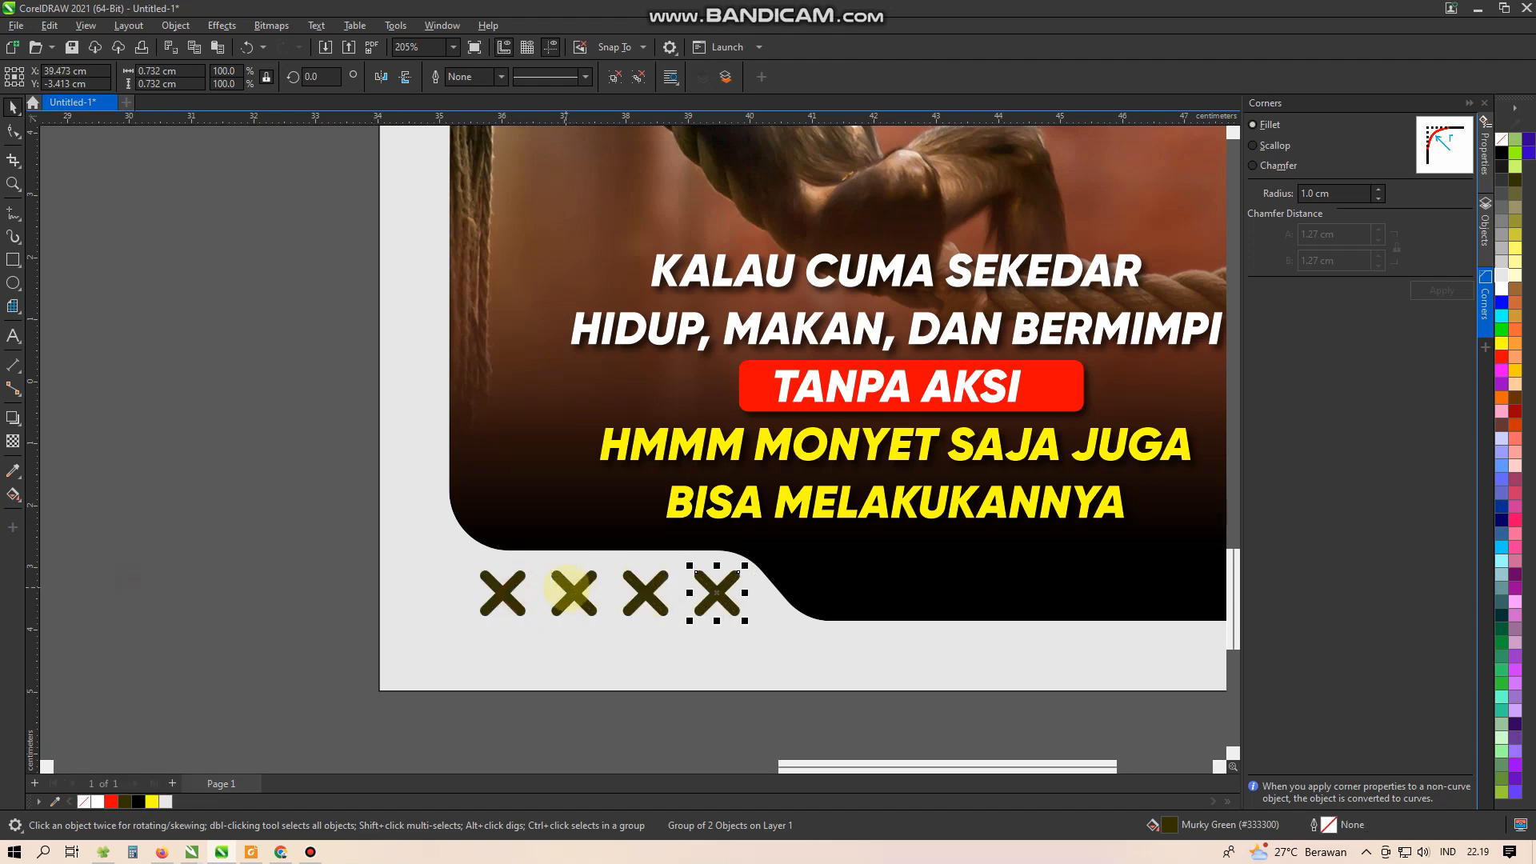
pyautogui.moveTo(436, 552); pyautogui.dragTo(264, 549)
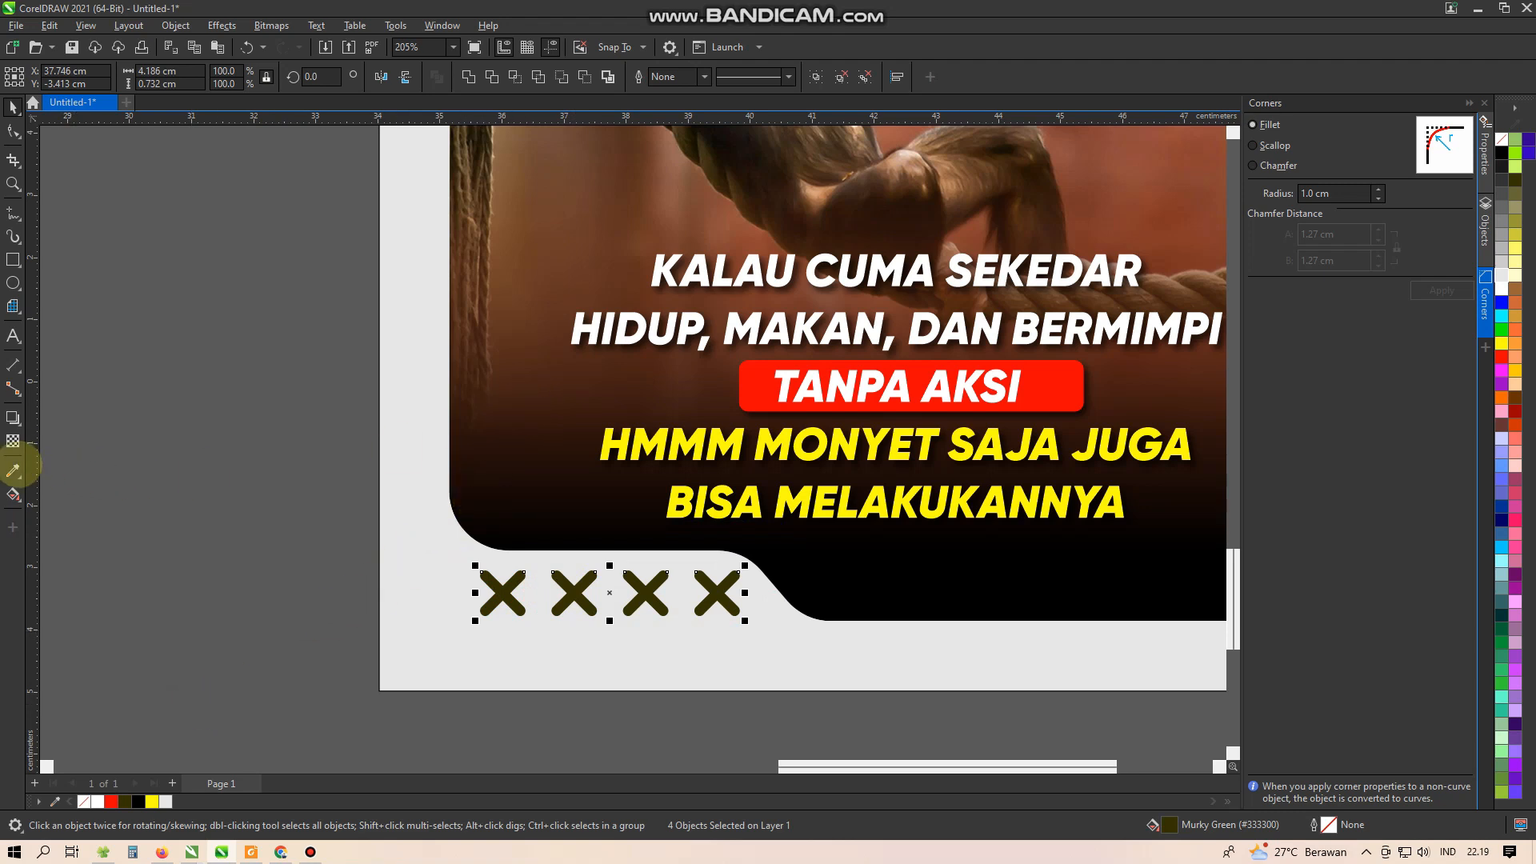
pyautogui.click(13, 471)
pyautogui.press('space')
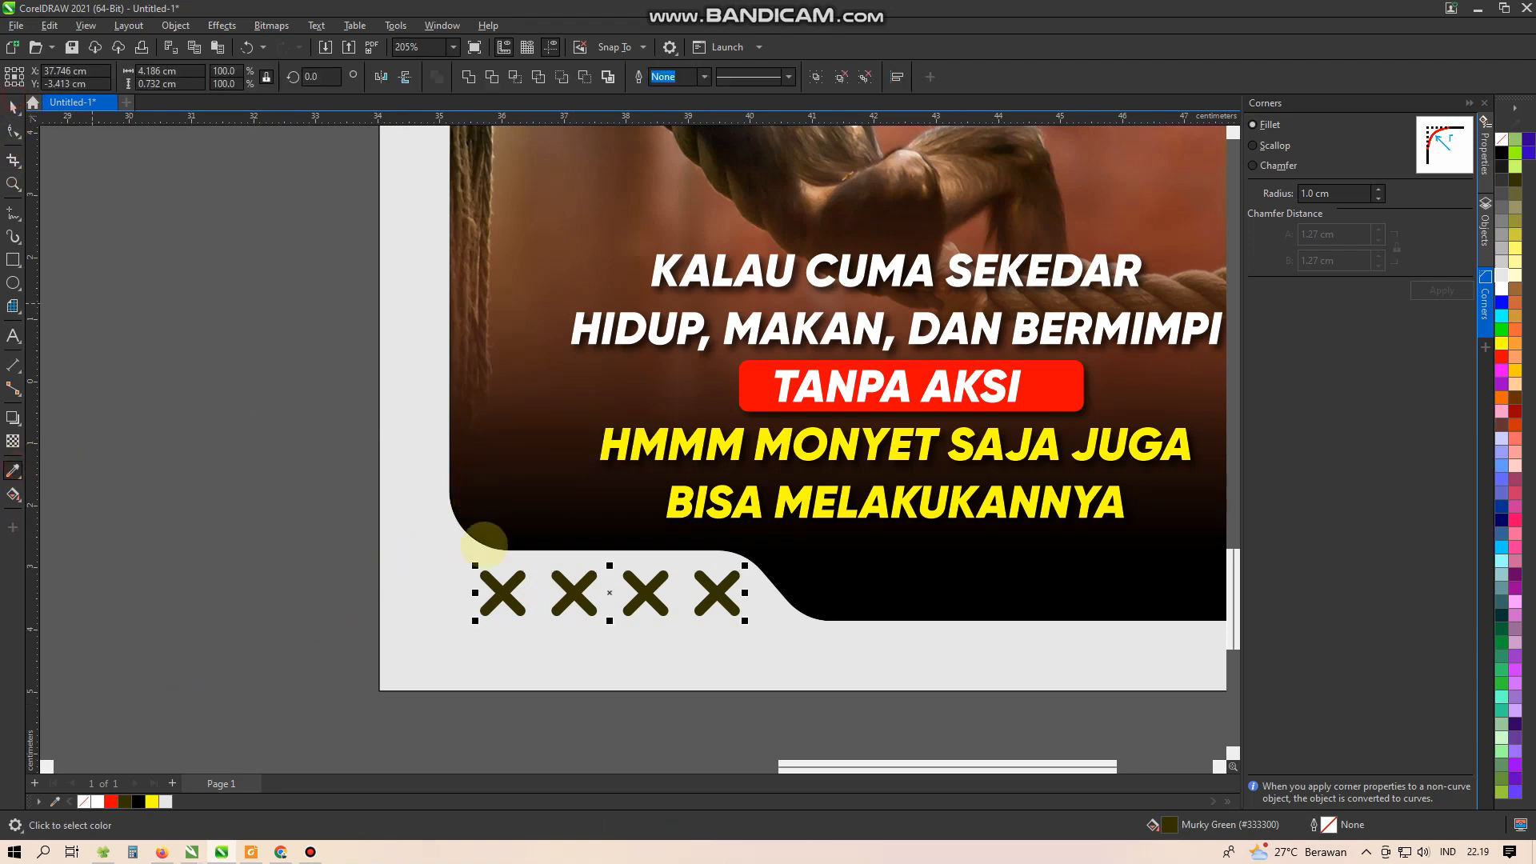
# - Review the complete quote graphic with its row of X marks
pyautogui.scroll(-2, 593, 616)
pyautogui.scroll(-2, 592, 618)
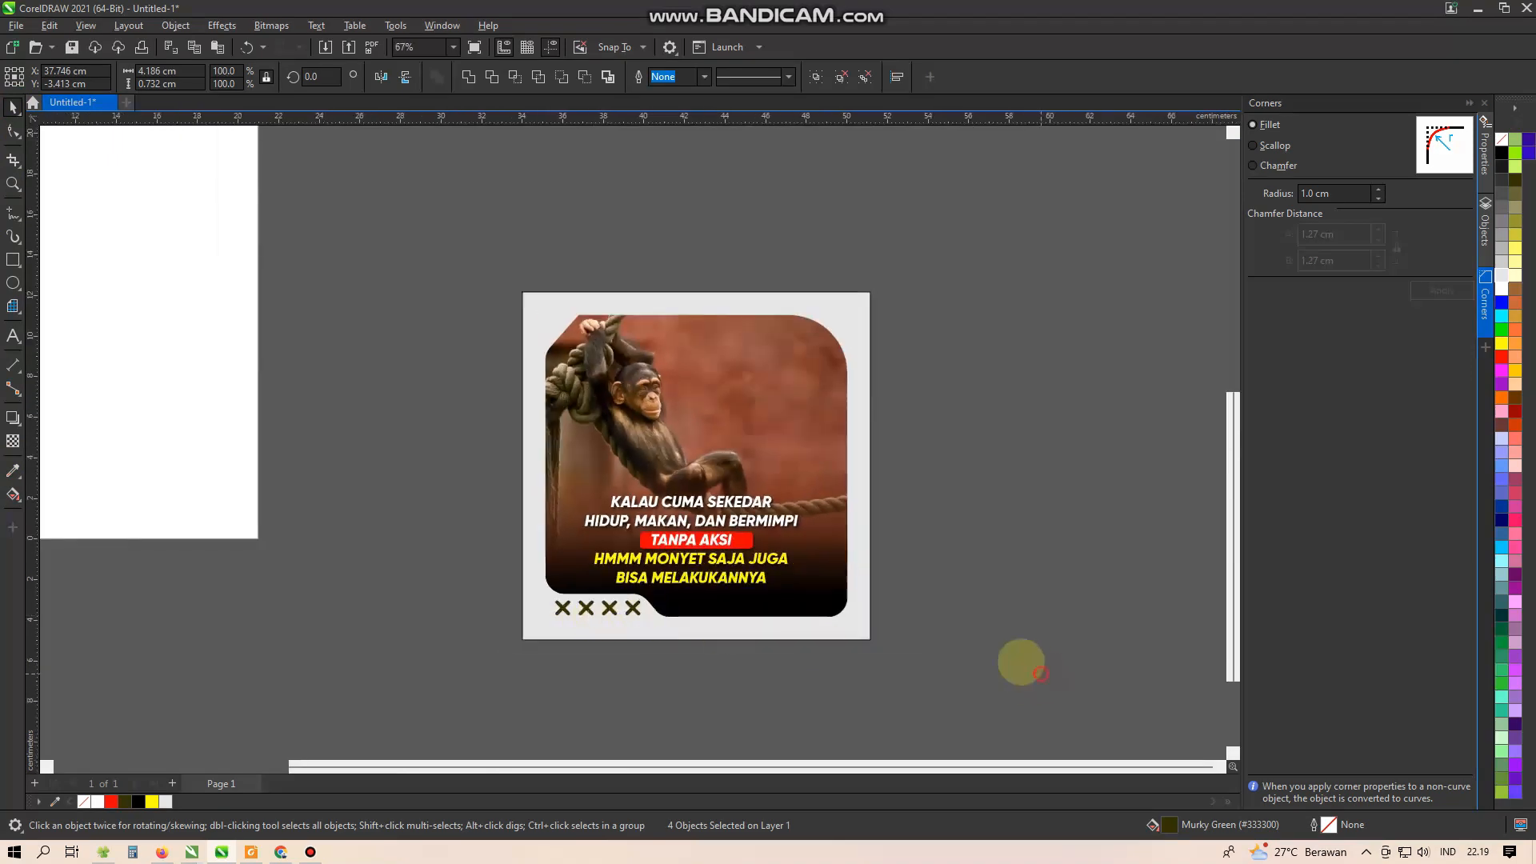
pyautogui.click(1022, 658)
pyautogui.click(13, 183)
pyautogui.moveTo(490, 273); pyautogui.dragTo(875, 645)
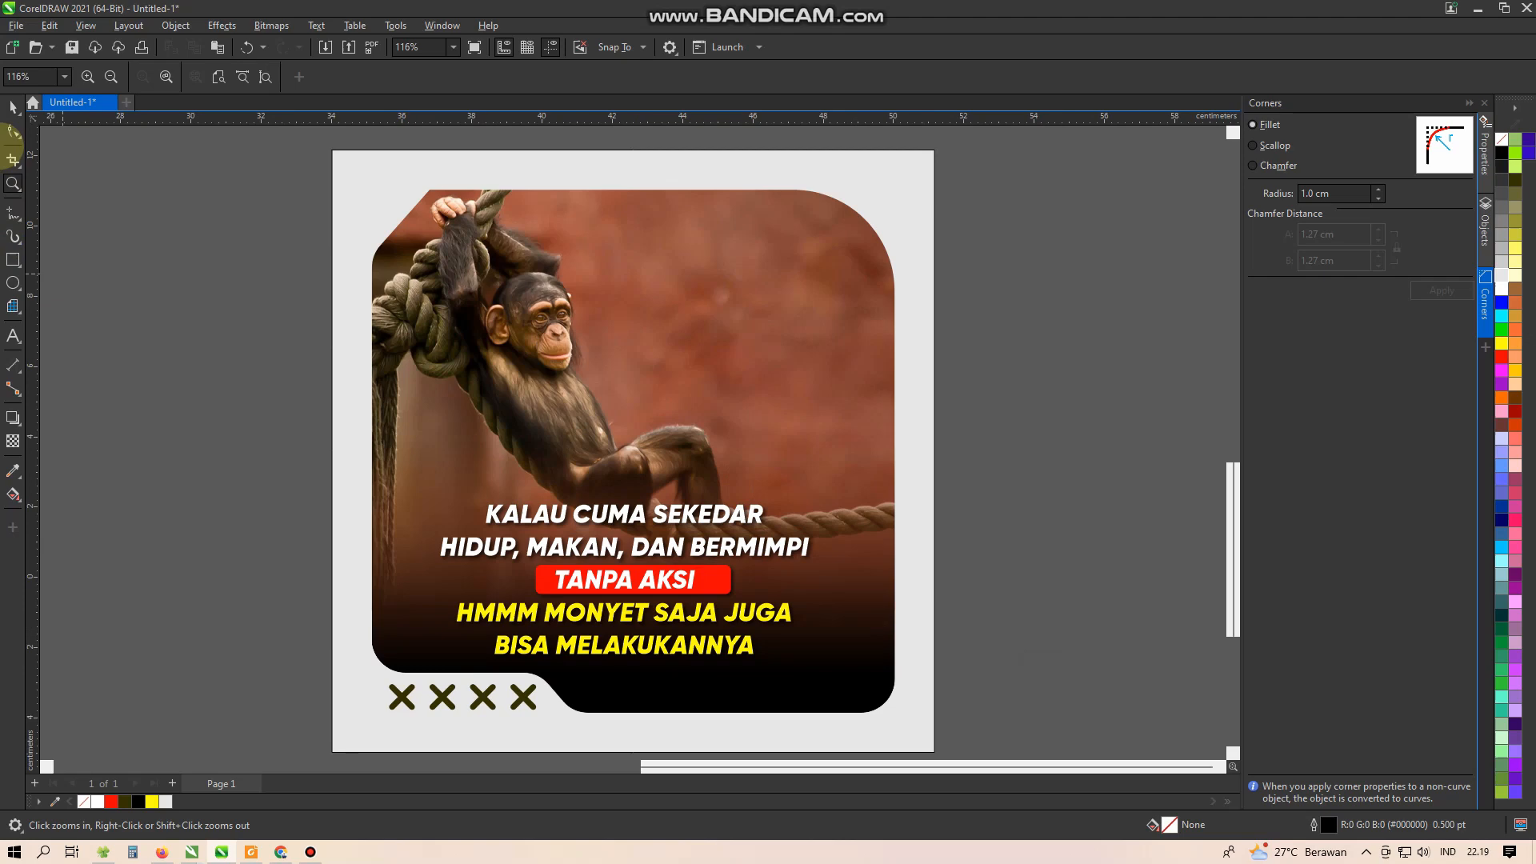
pyautogui.click(216, 284)
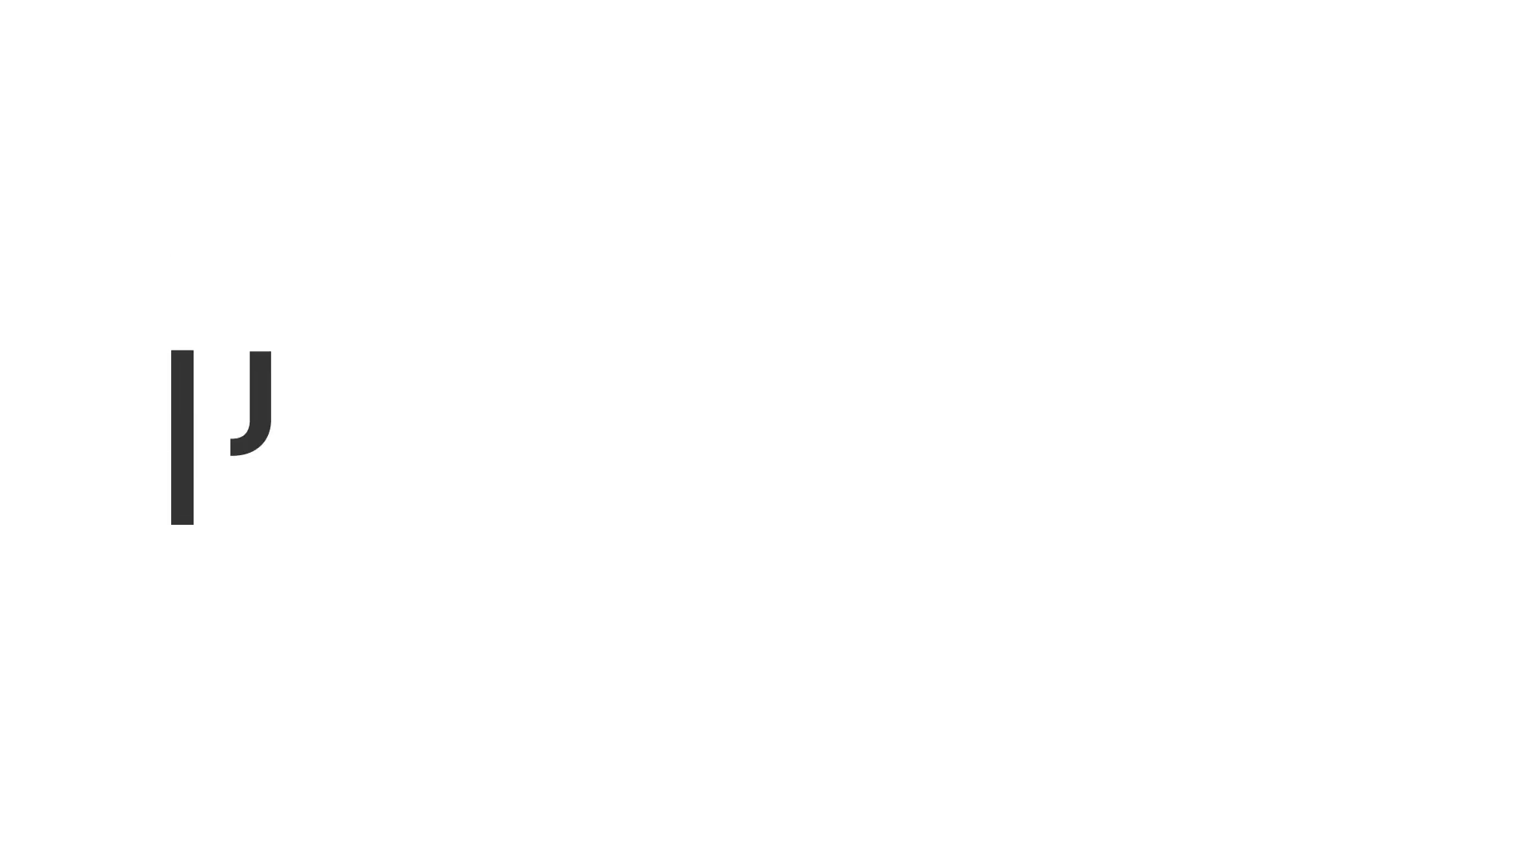